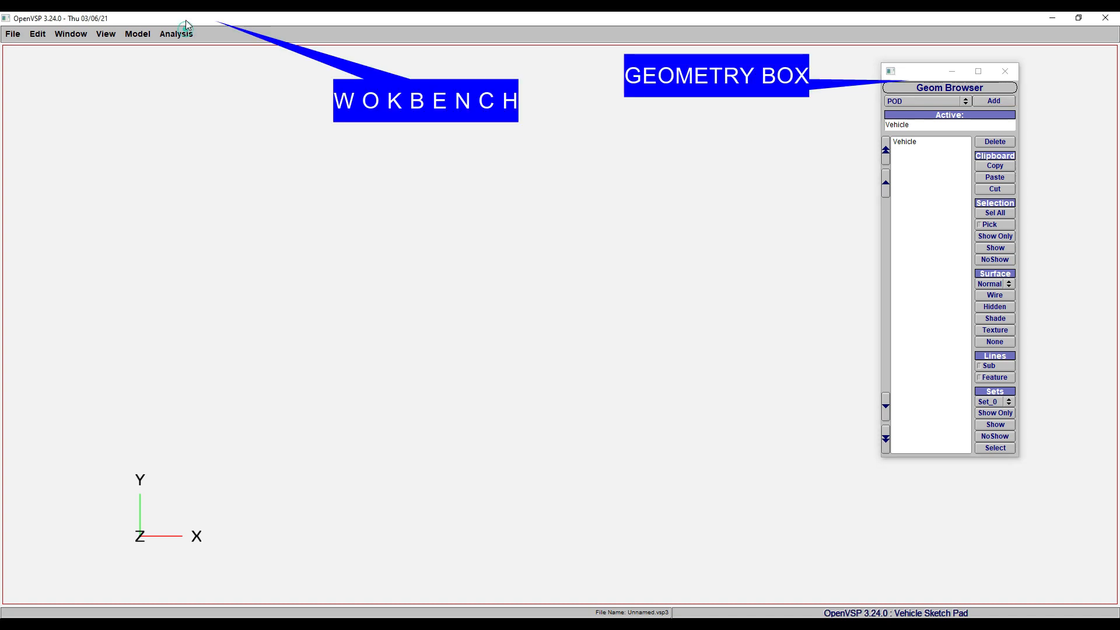
click(13, 34)
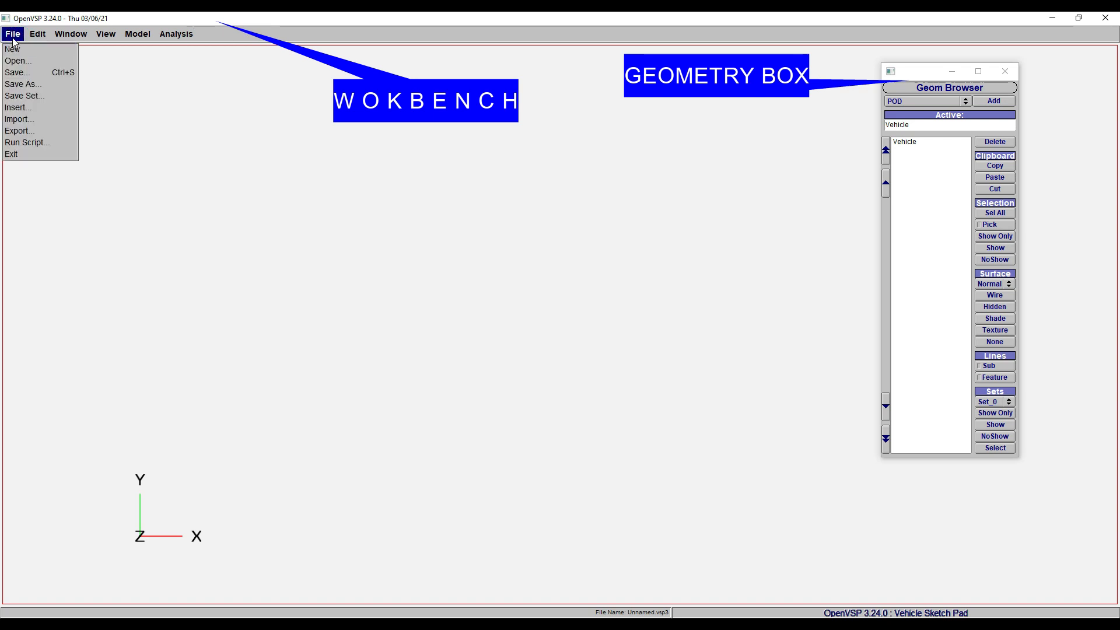
click(40, 63)
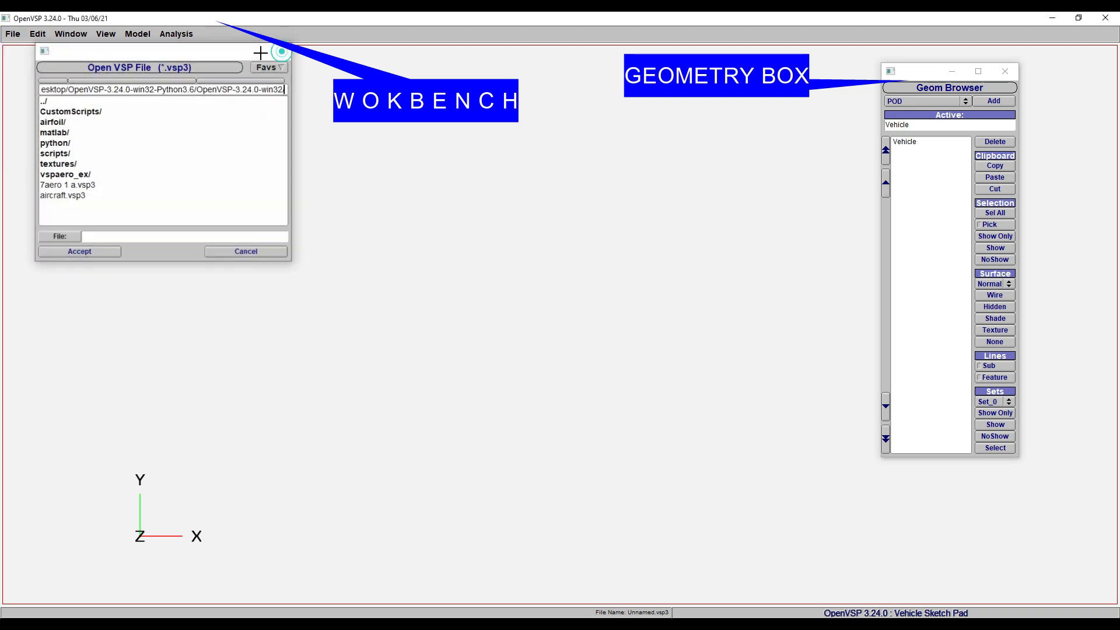
click(278, 51)
click(13, 34)
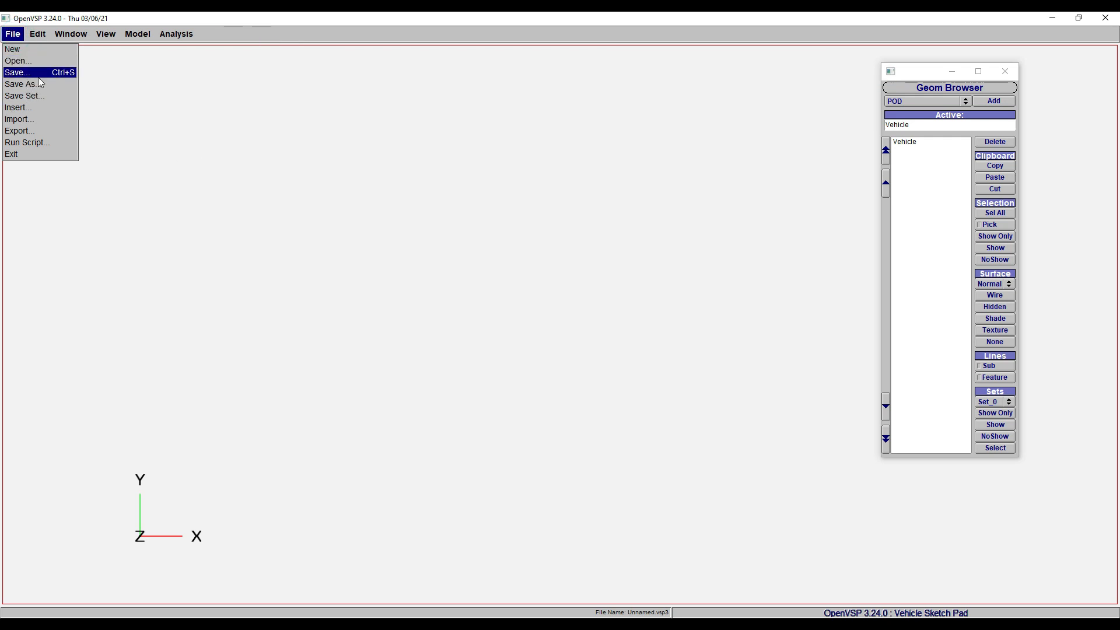
click(38, 34)
click(38, 34)
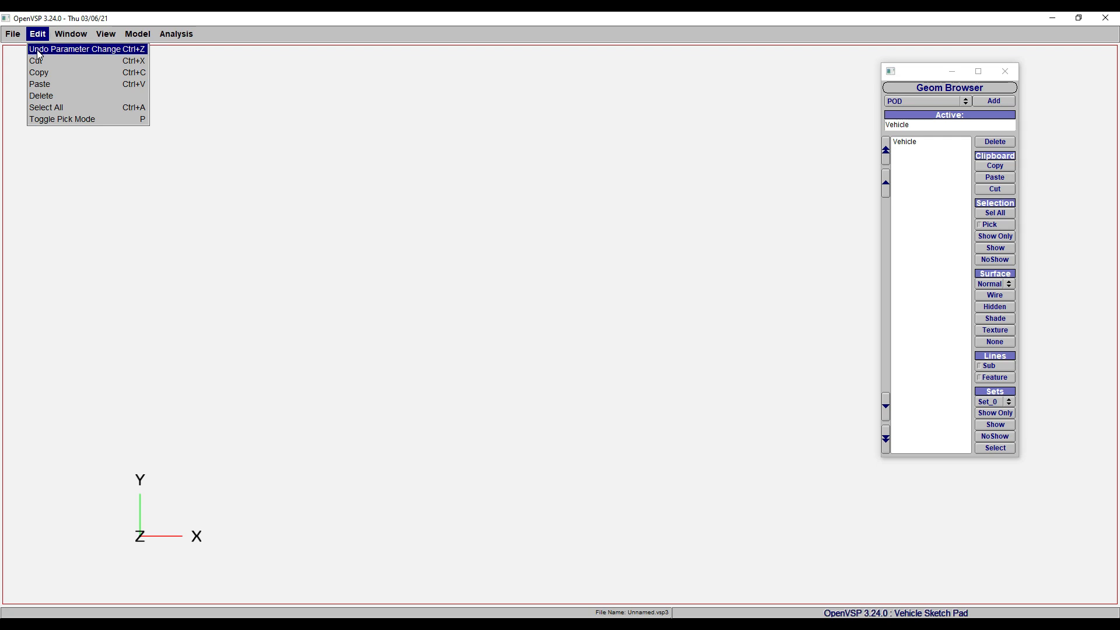
Try the four-viewport layout and switch the workspace to two vertical viewports
click(68, 34)
click(68, 34)
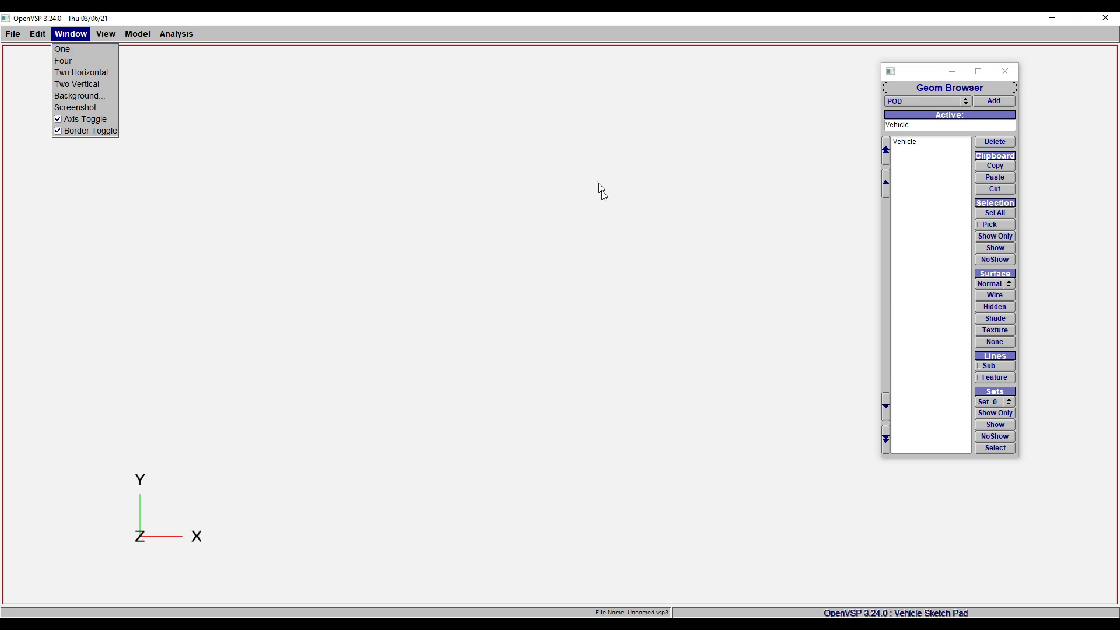
click(75, 61)
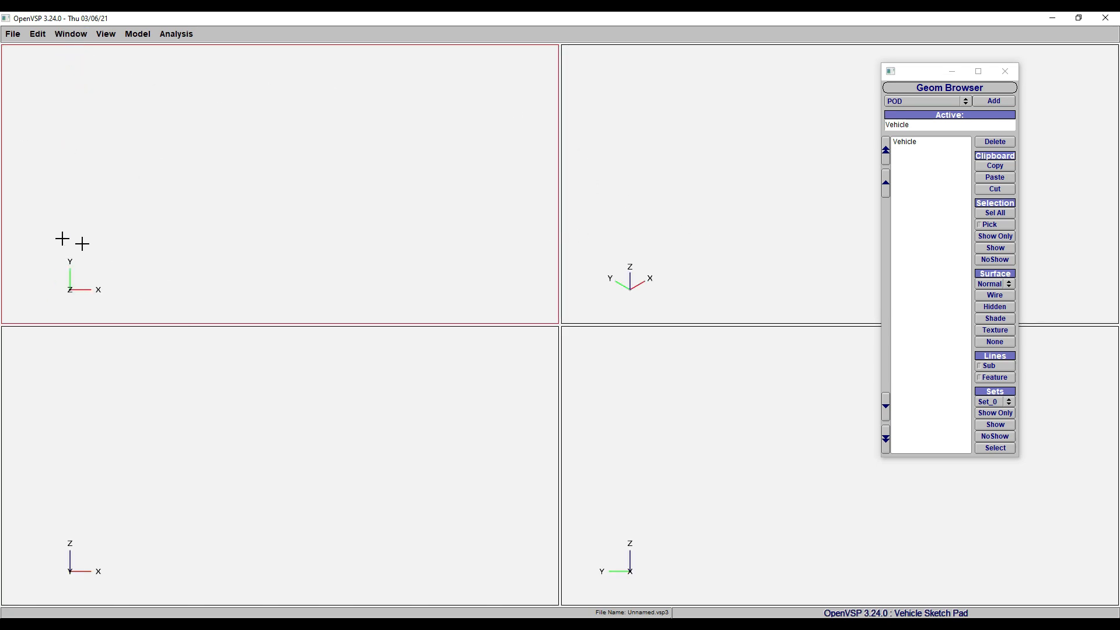
click(76, 35)
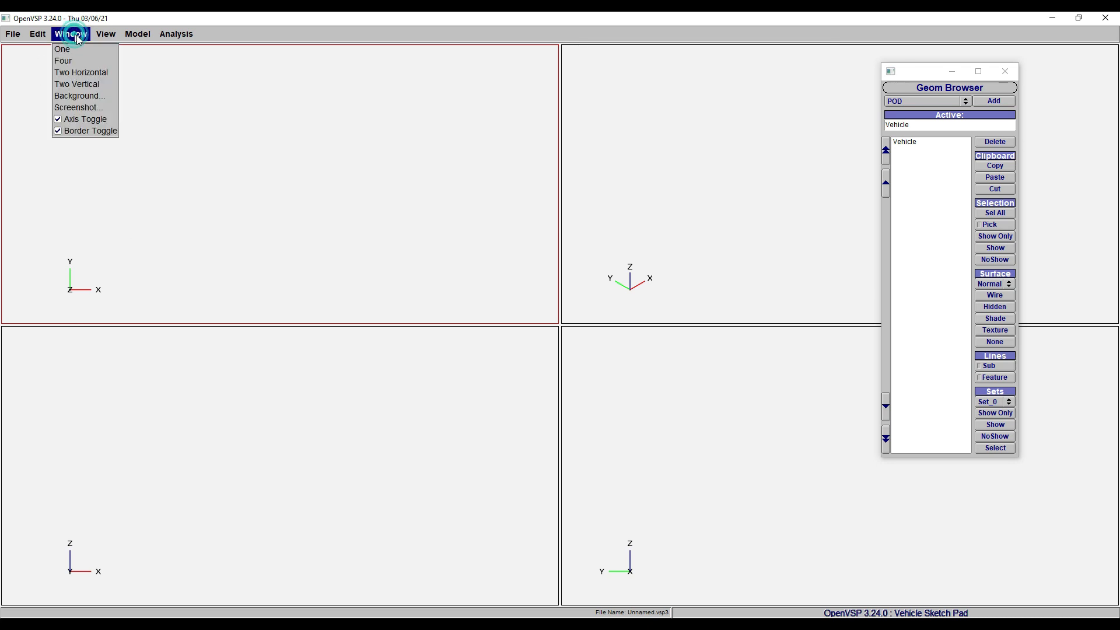
click(87, 84)
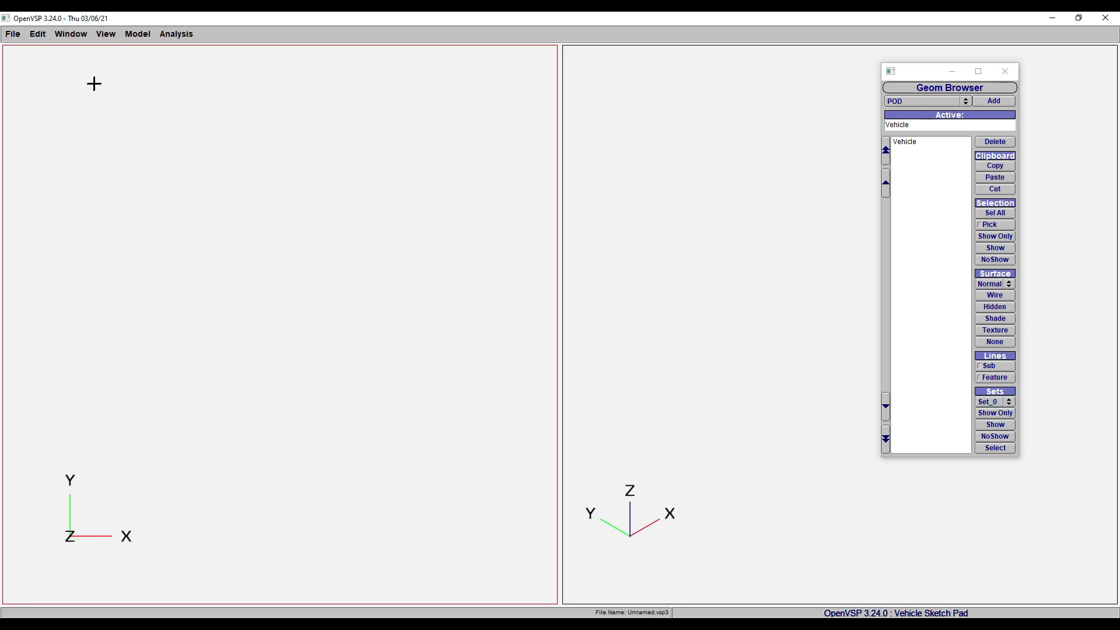
Set the image "d8 all view.png" as the background of the top-view viewport
click(76, 34)
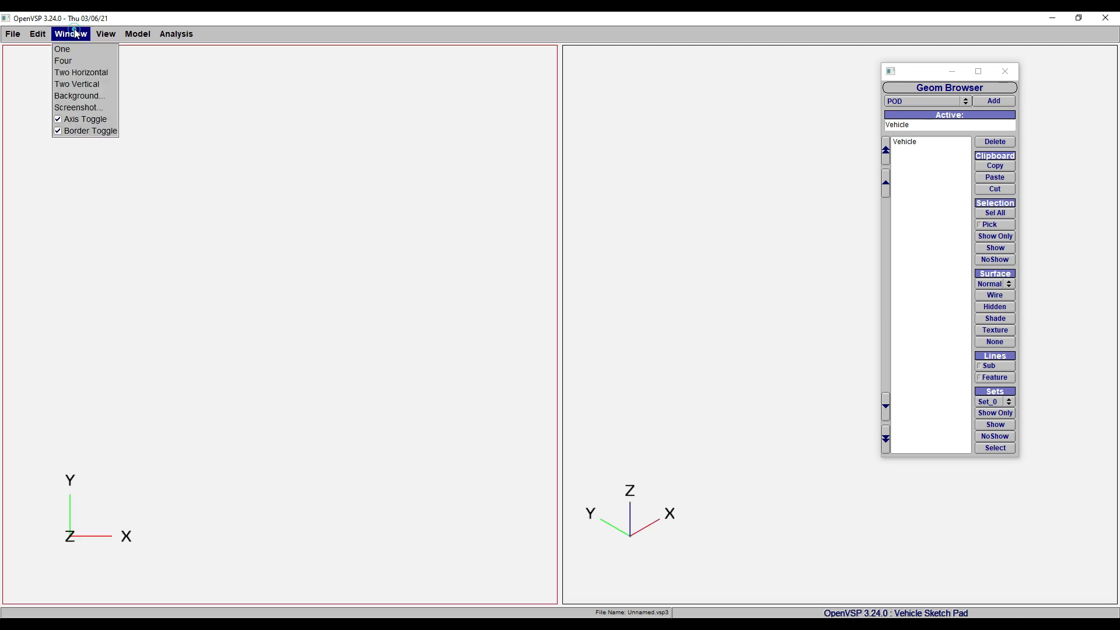
click(82, 96)
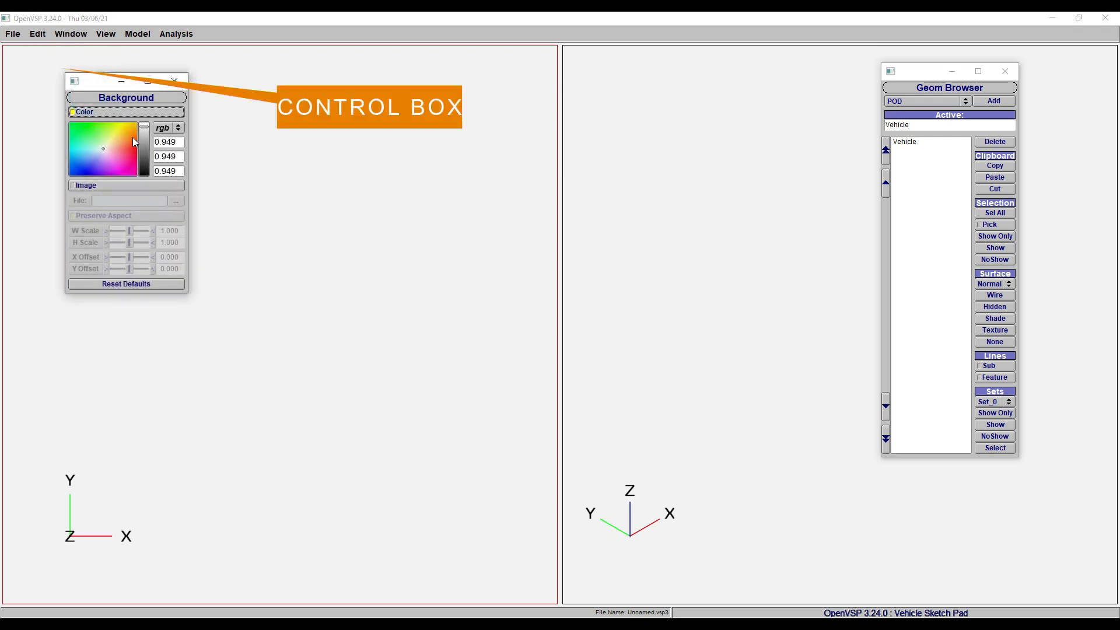
click(118, 185)
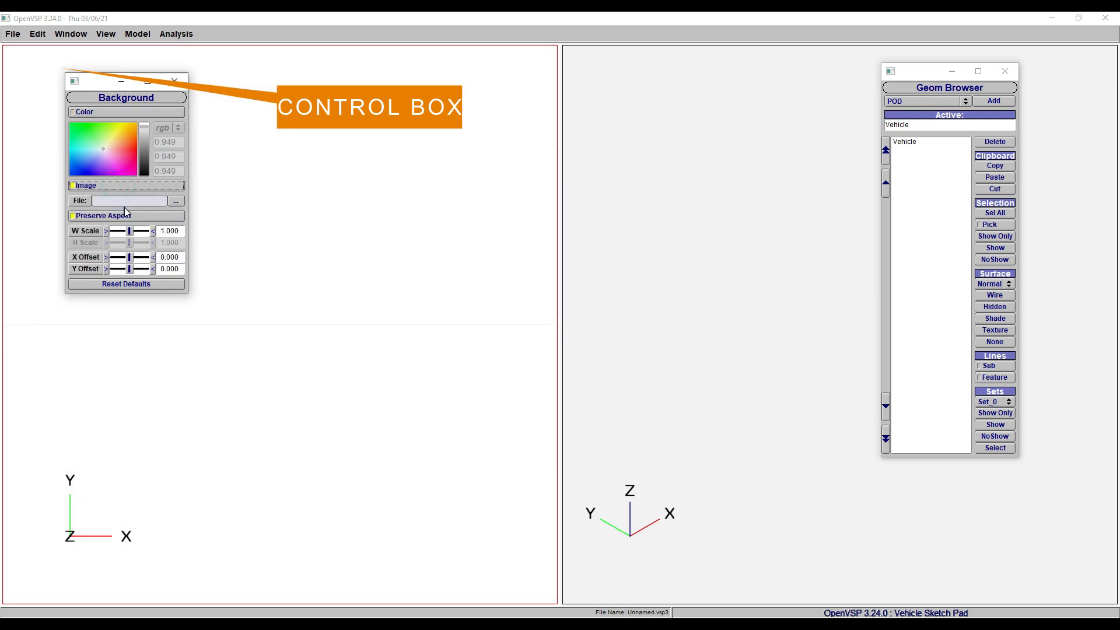
click(175, 201)
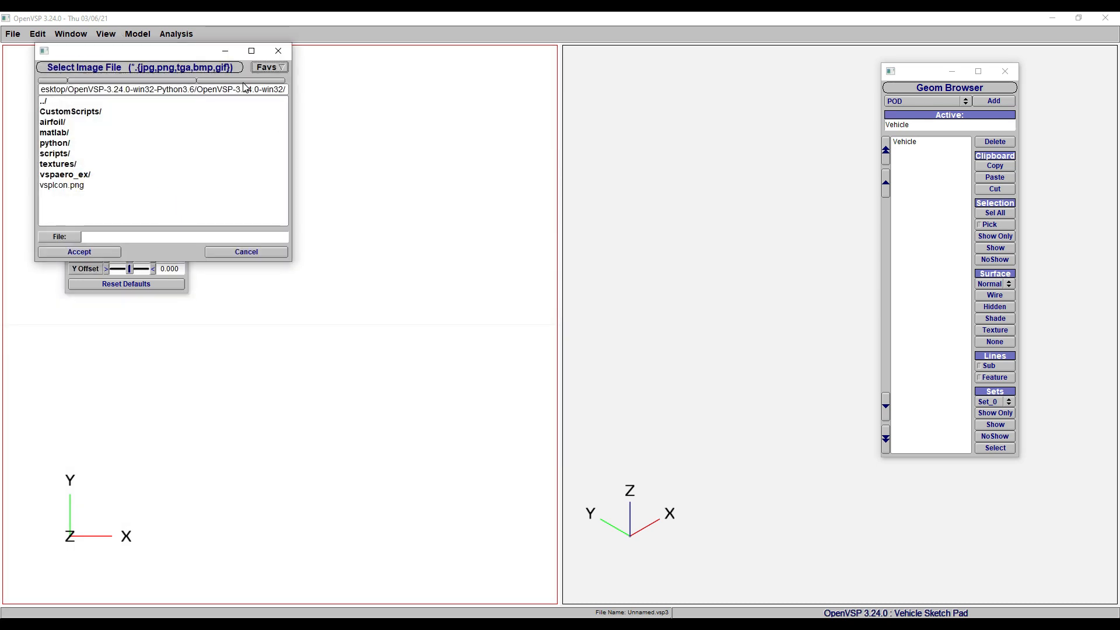
click(143, 80)
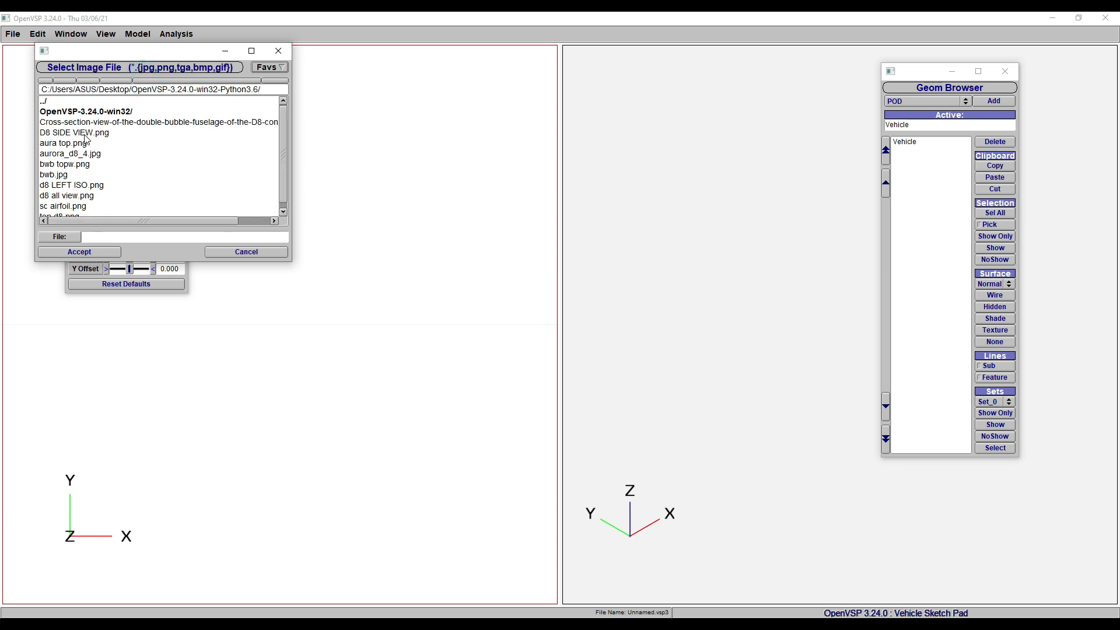
click(67, 195)
click(100, 252)
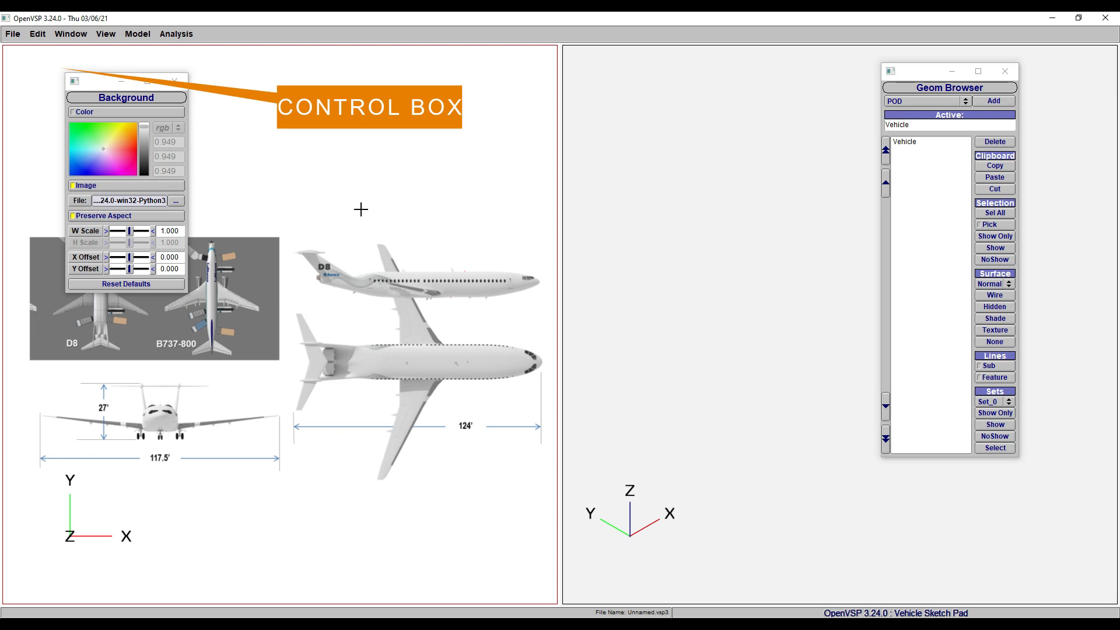
Replace the background image with a solid white colour, rgb 1.000, 1.000, 1.000, and close the background settings
click(936, 102)
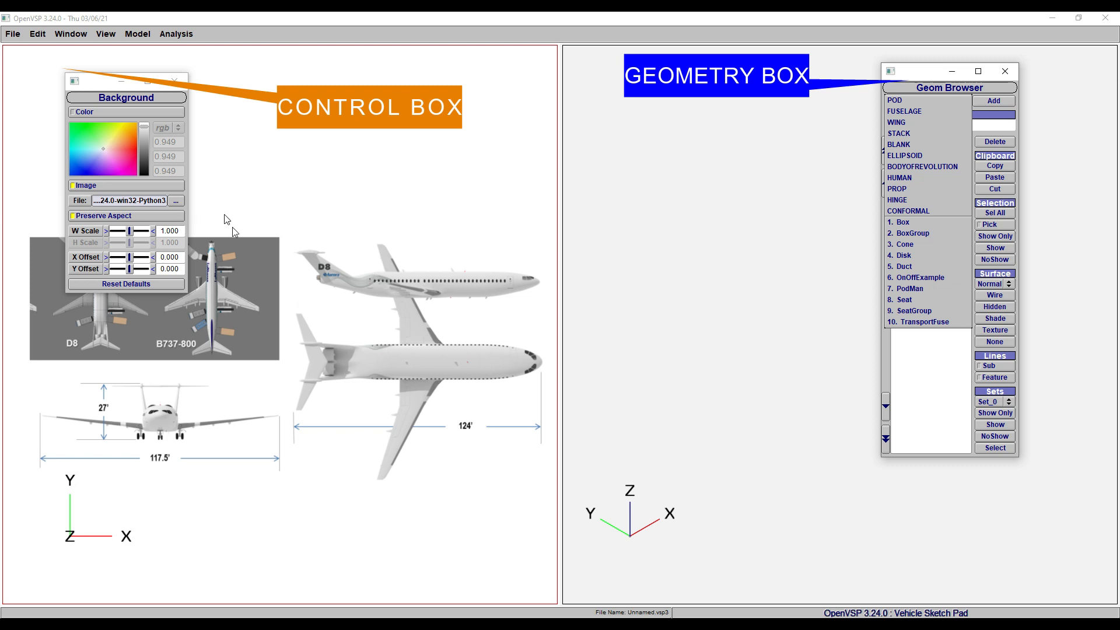
click(178, 87)
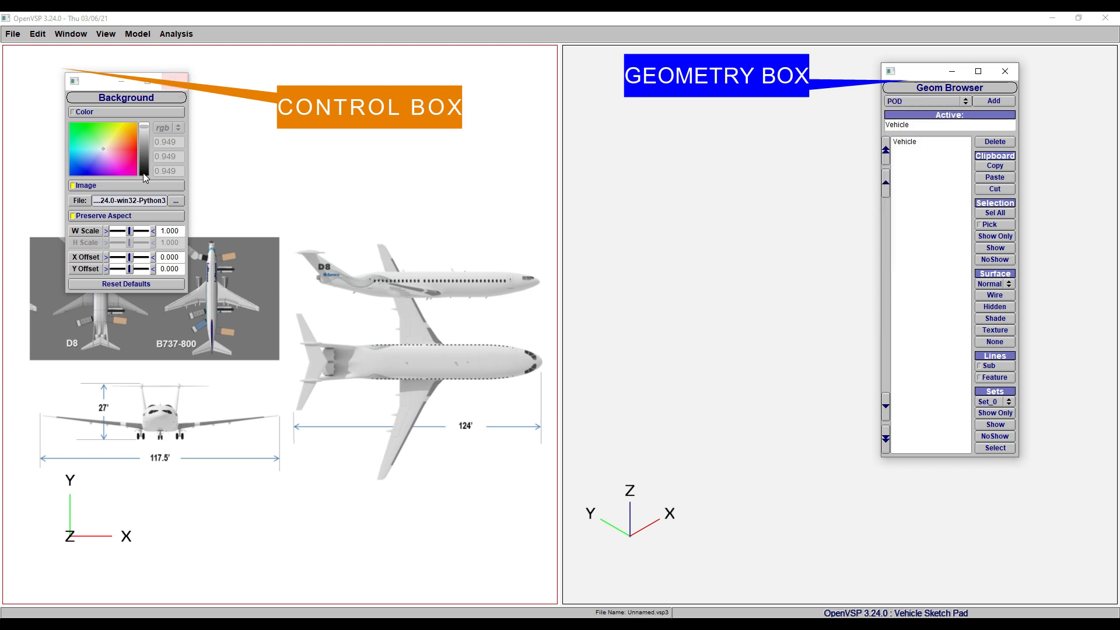
click(109, 112)
click(143, 126)
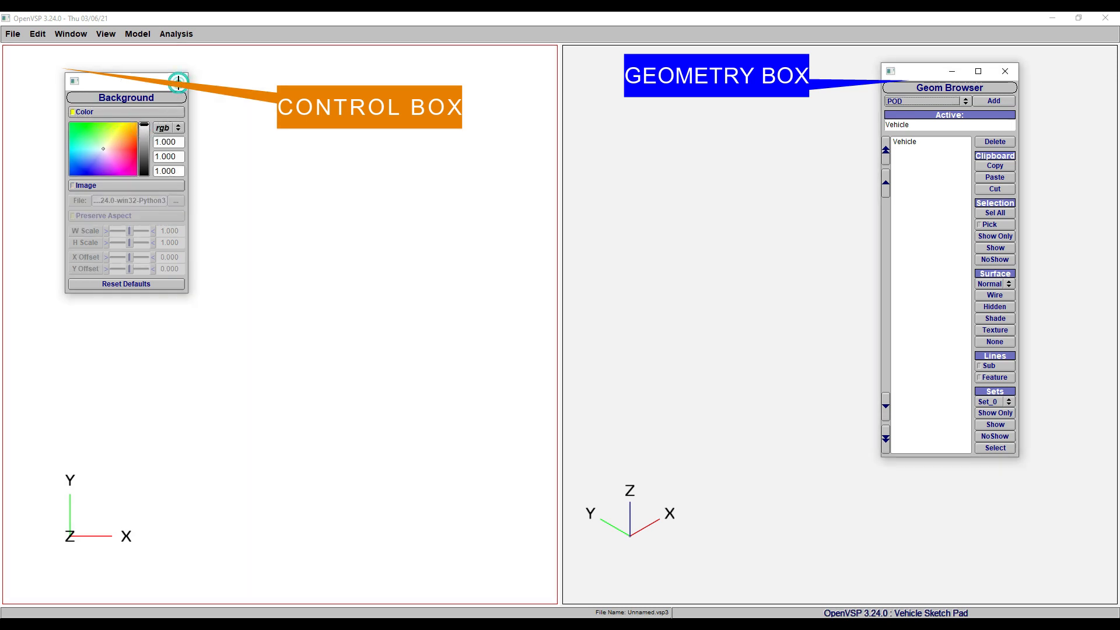
click(175, 79)
Add a FUSELAGE geometry to the vehicle and fit it on screen
click(71, 34)
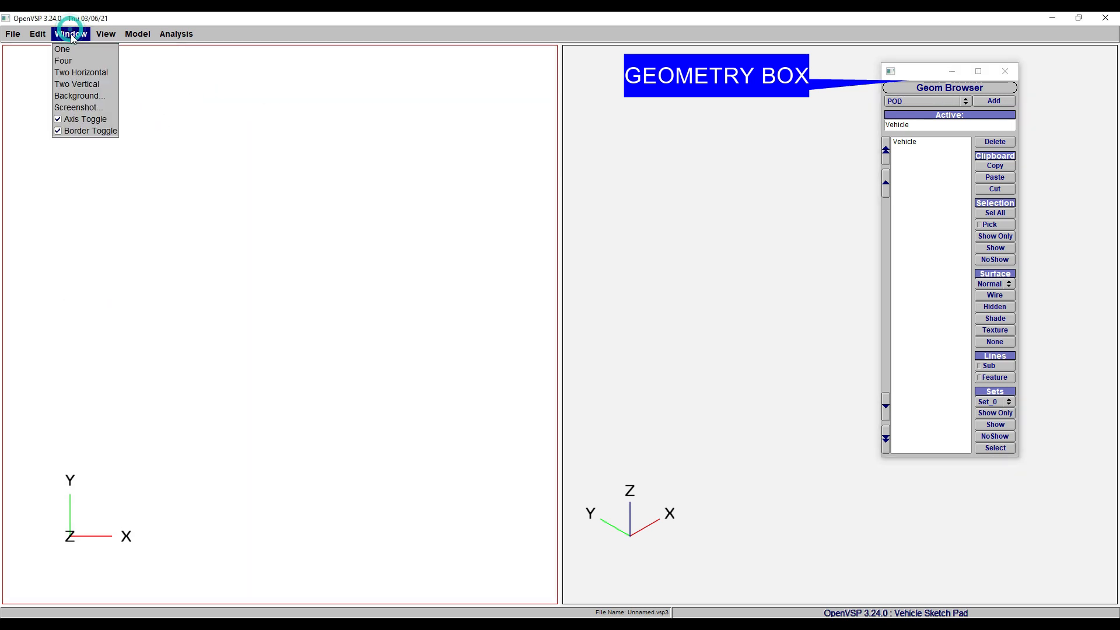
mouse_move(108, 45)
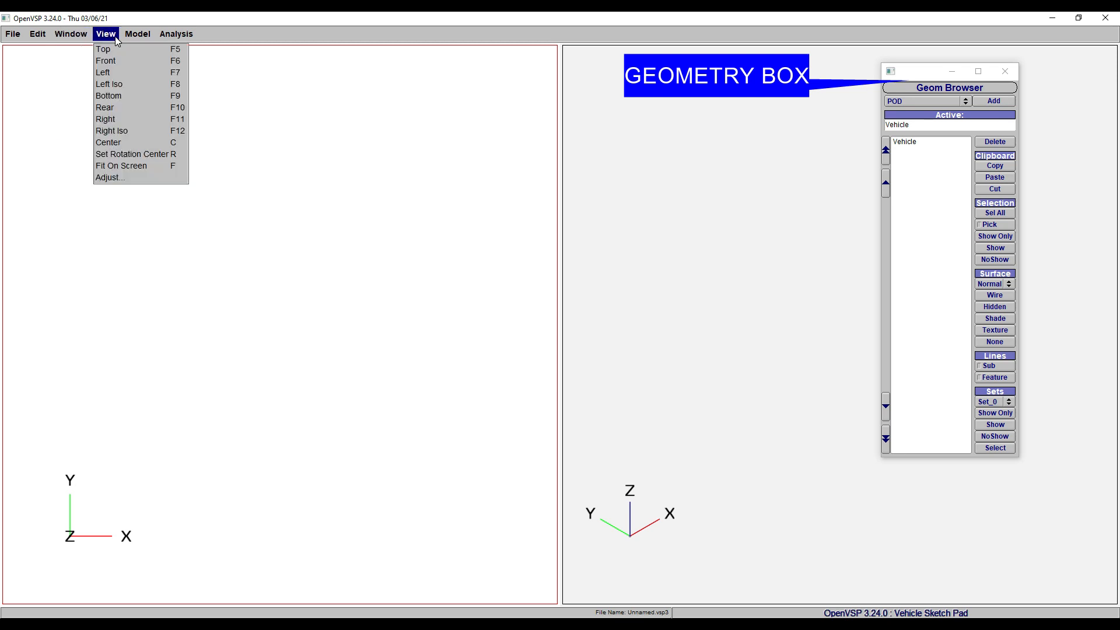
click(933, 106)
click(929, 102)
click(922, 111)
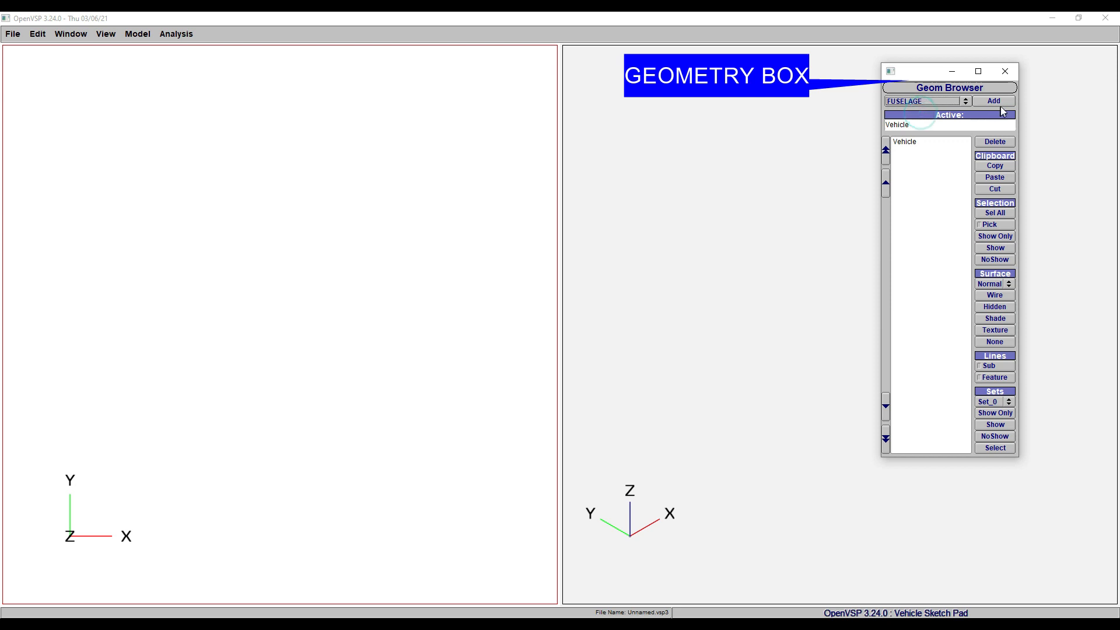
click(996, 102)
key(f)
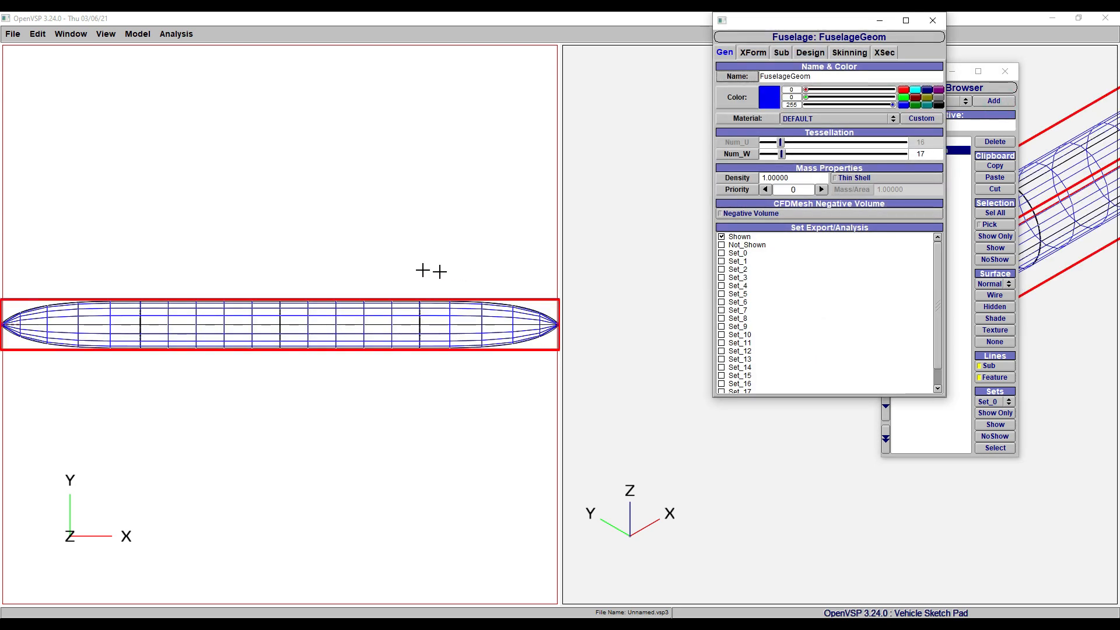
View the fuselage from the front and from the left
click(77, 35)
mouse_move(128, 34)
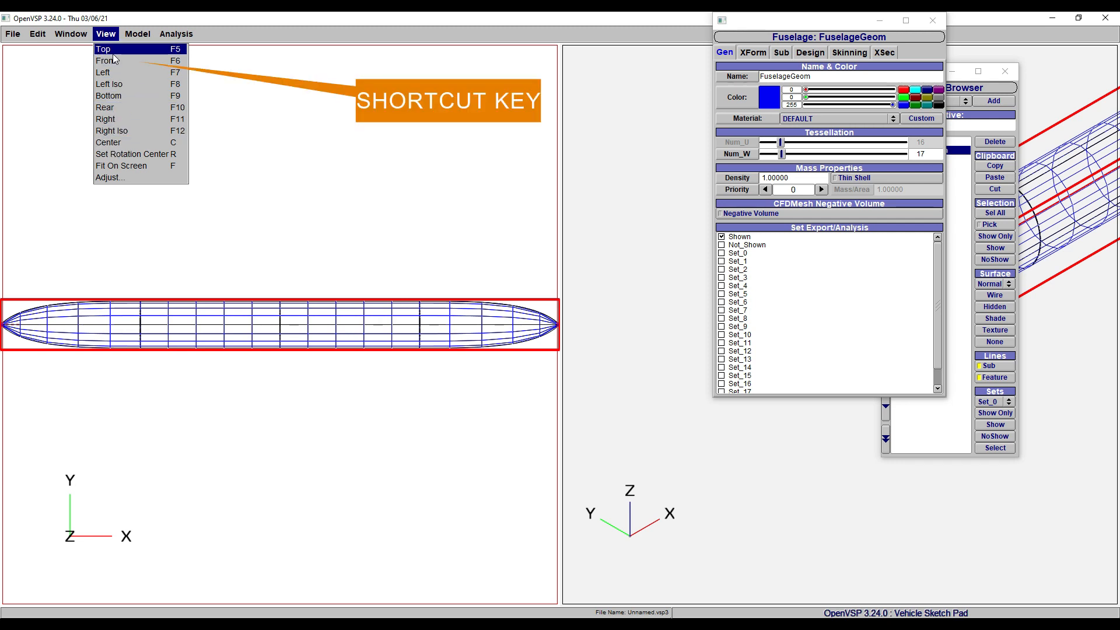
click(446, 511)
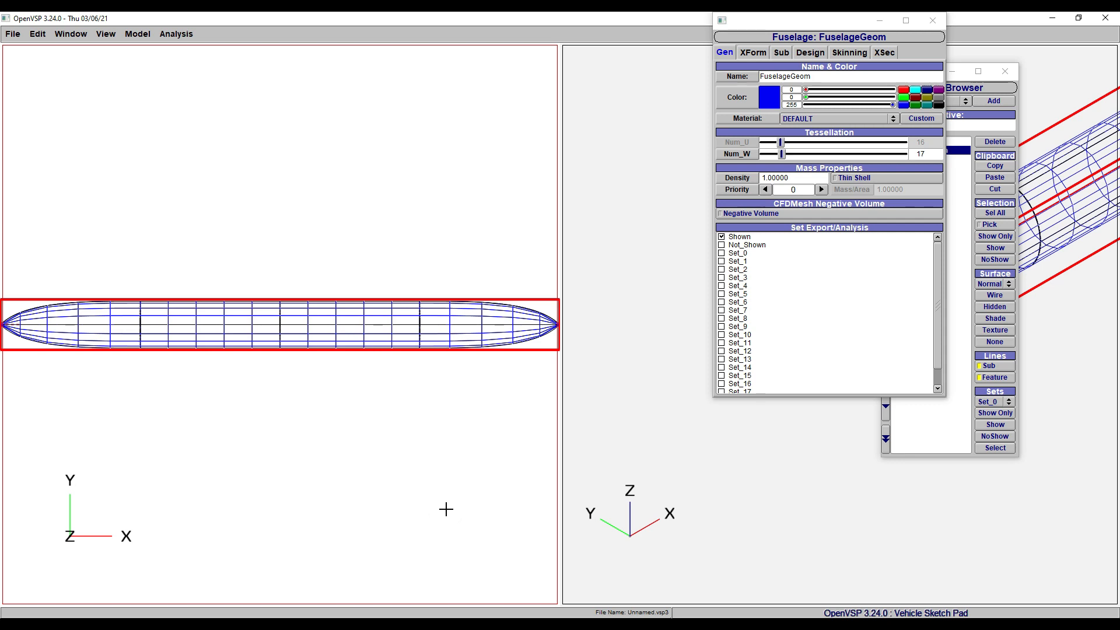
key(F6)
key(F7)
click(106, 33)
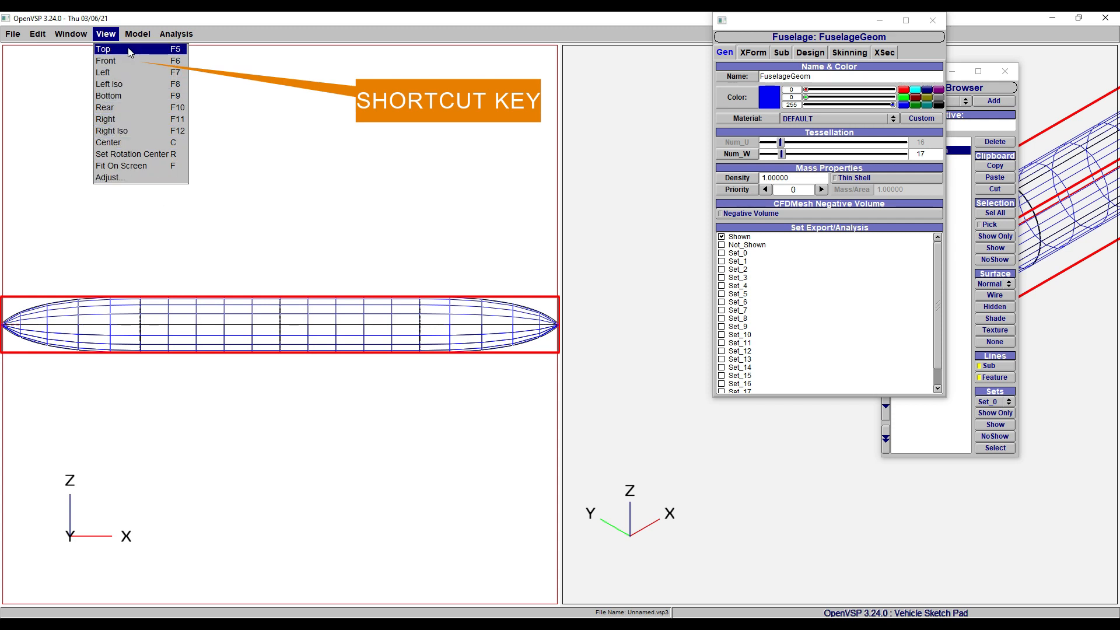
Examine the Measure tool's ruler controls, close it, and look over the available model and analysis commands
mouse_move(139, 39)
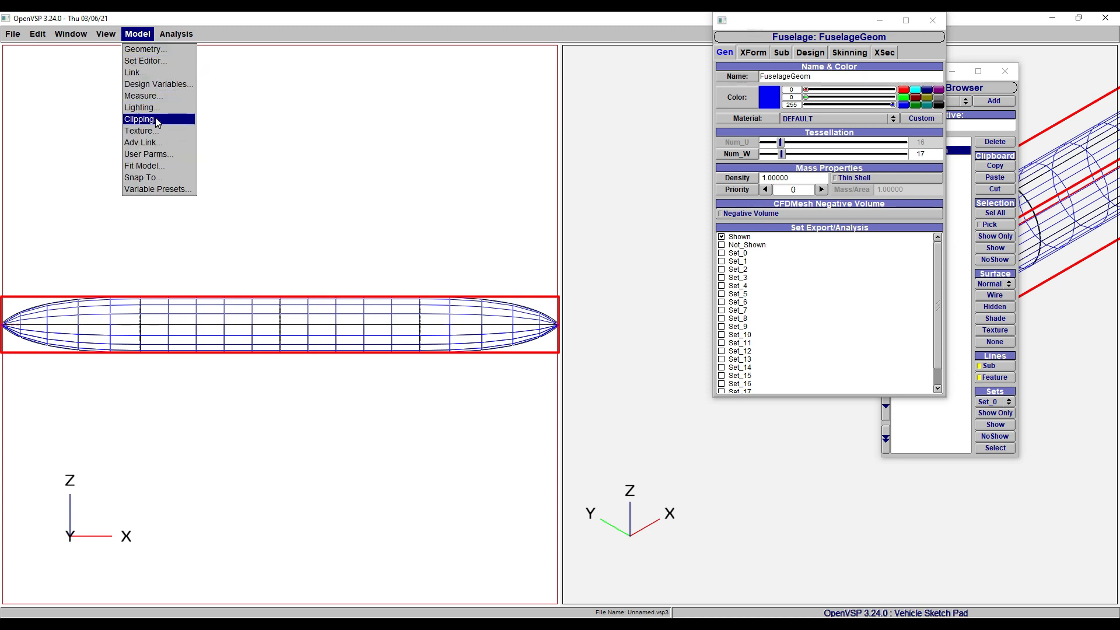
click(157, 97)
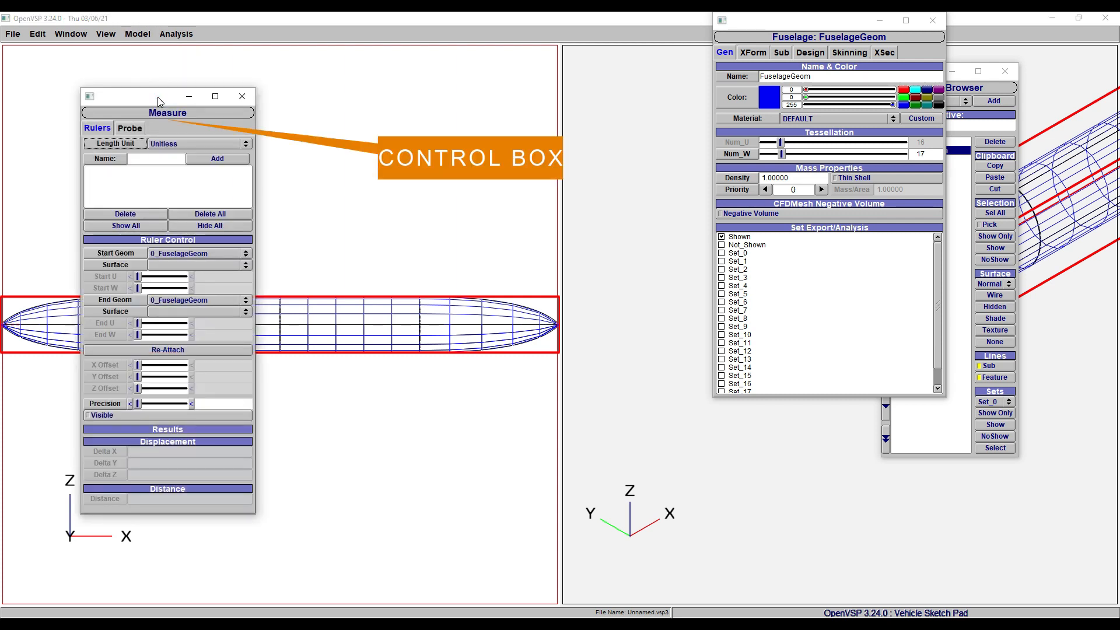
click(243, 96)
click(140, 36)
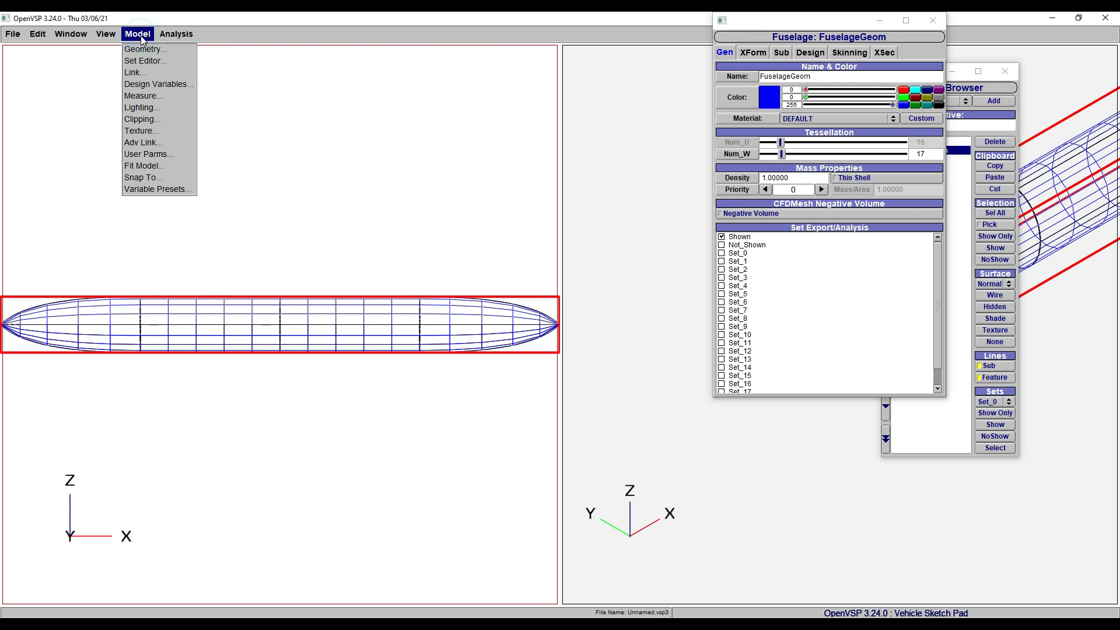
mouse_move(182, 39)
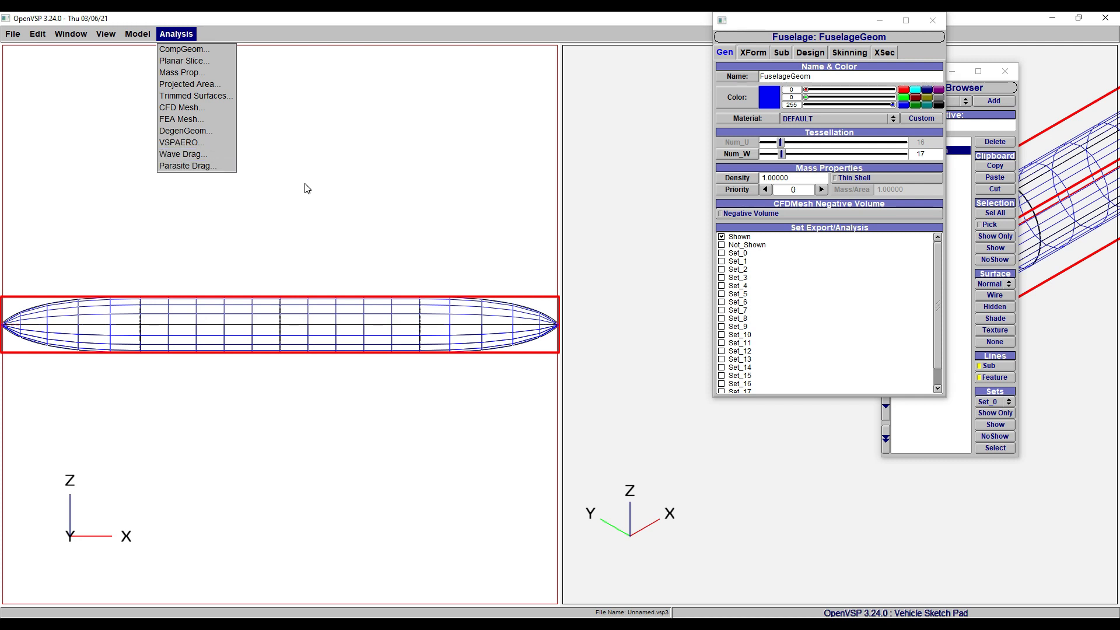
Delete the fuselage geometry and return the workspace to a single viewport
click(932, 20)
click(932, 20)
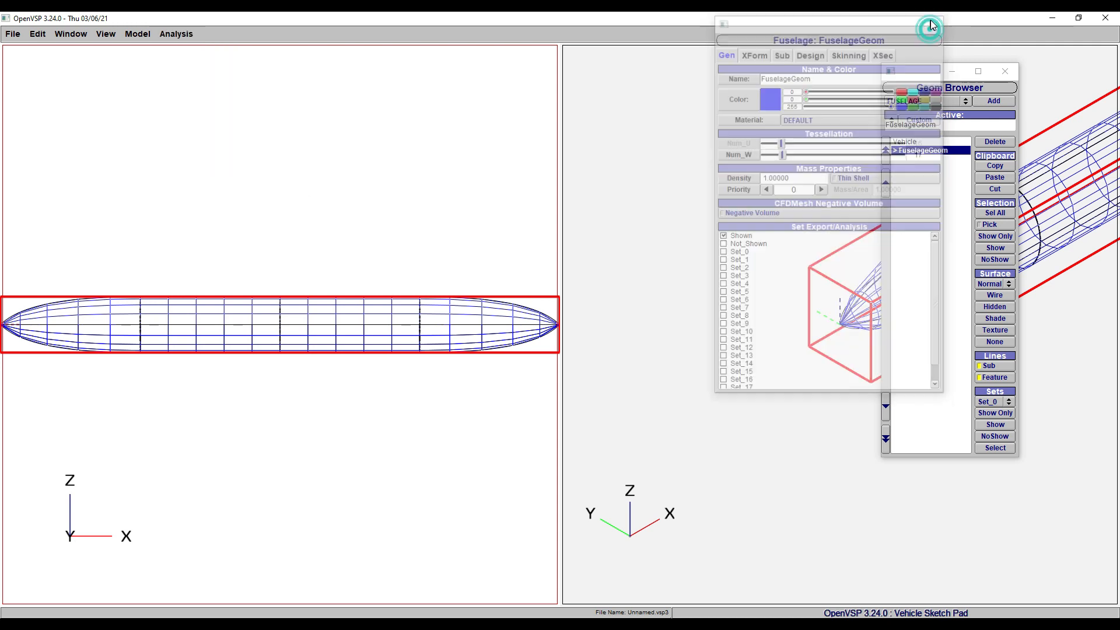
click(1007, 143)
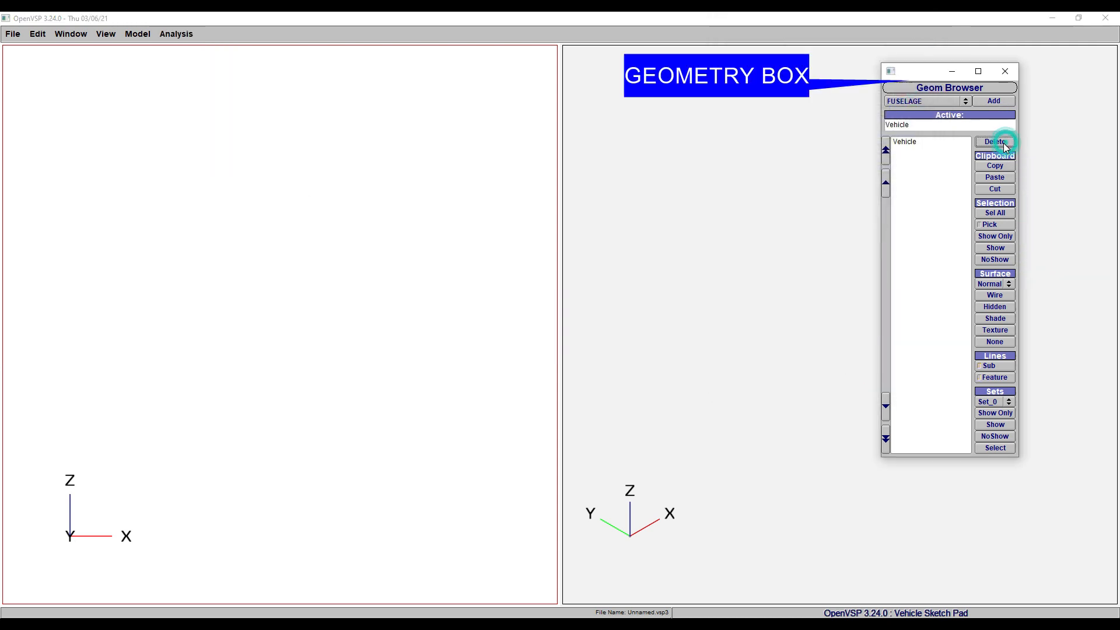
click(65, 34)
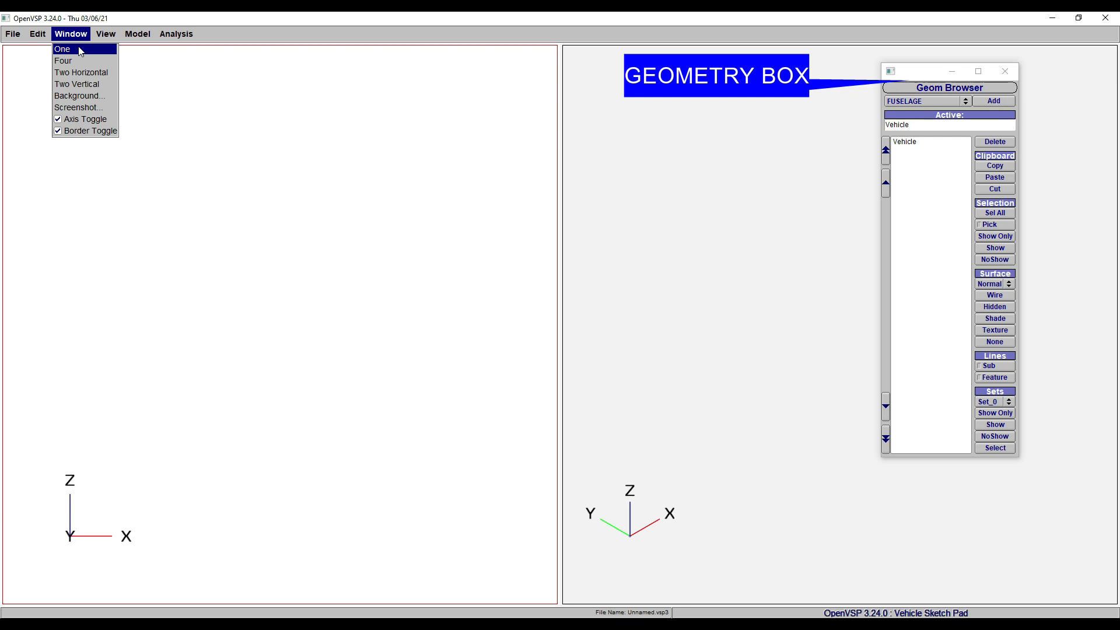
click(80, 50)
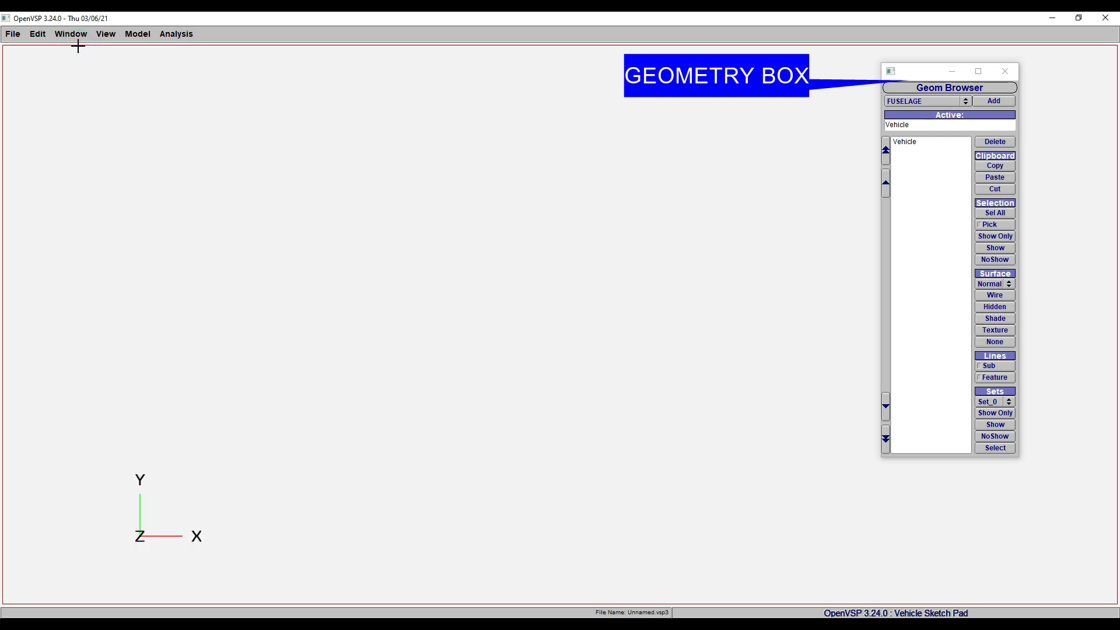
Move the Geom Browser aside and add the custom TransportFuse geometry to the vehicle
drag(916, 73, 990, 84)
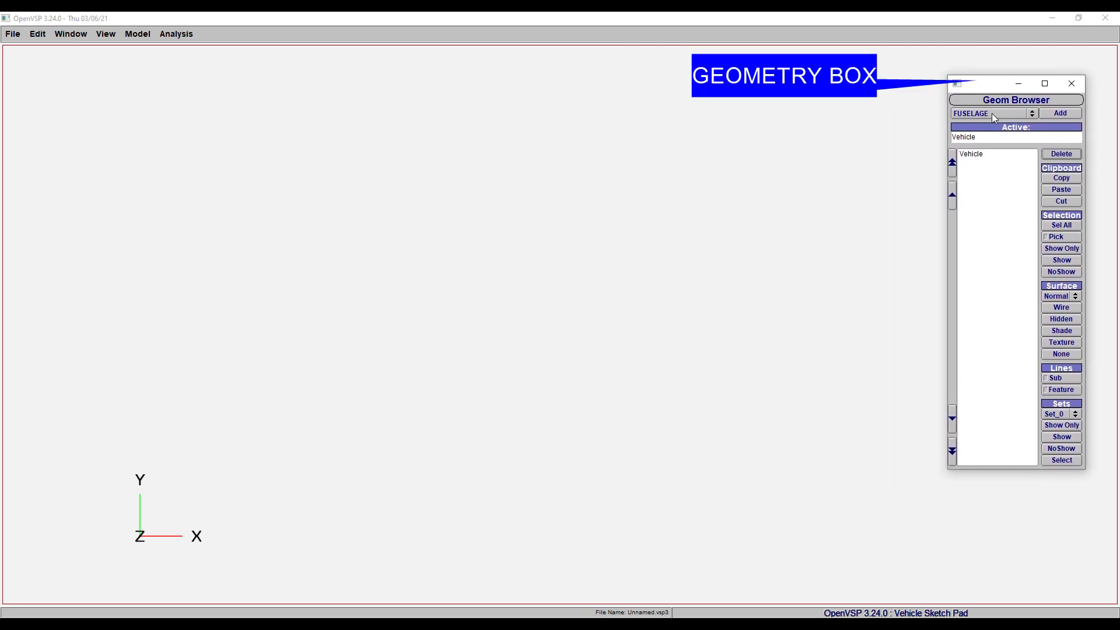
click(992, 114)
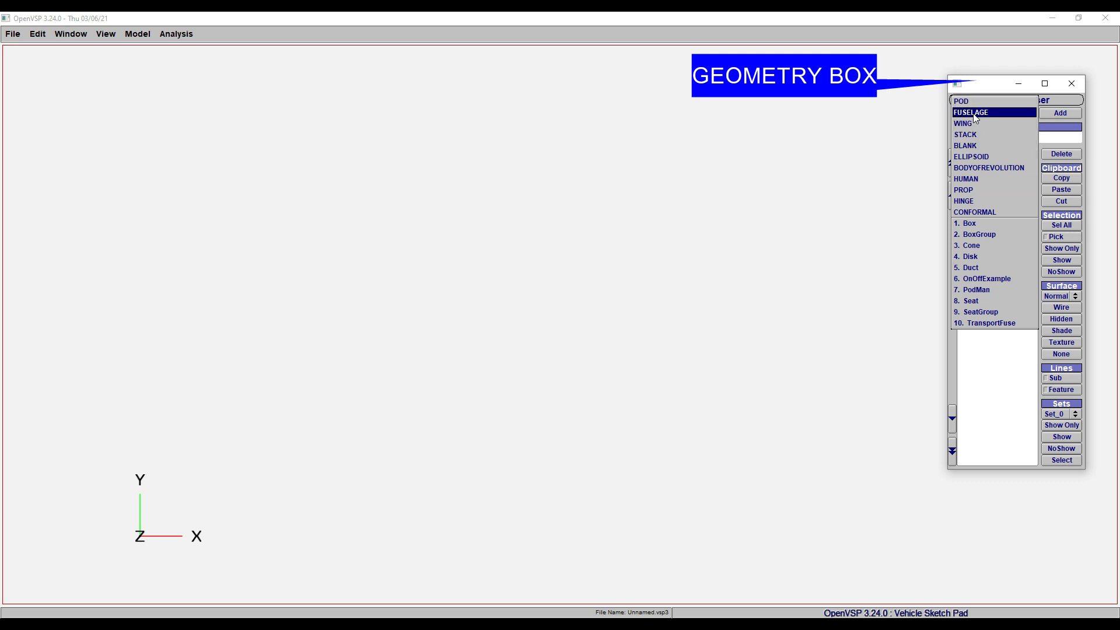
click(1024, 324)
click(1059, 114)
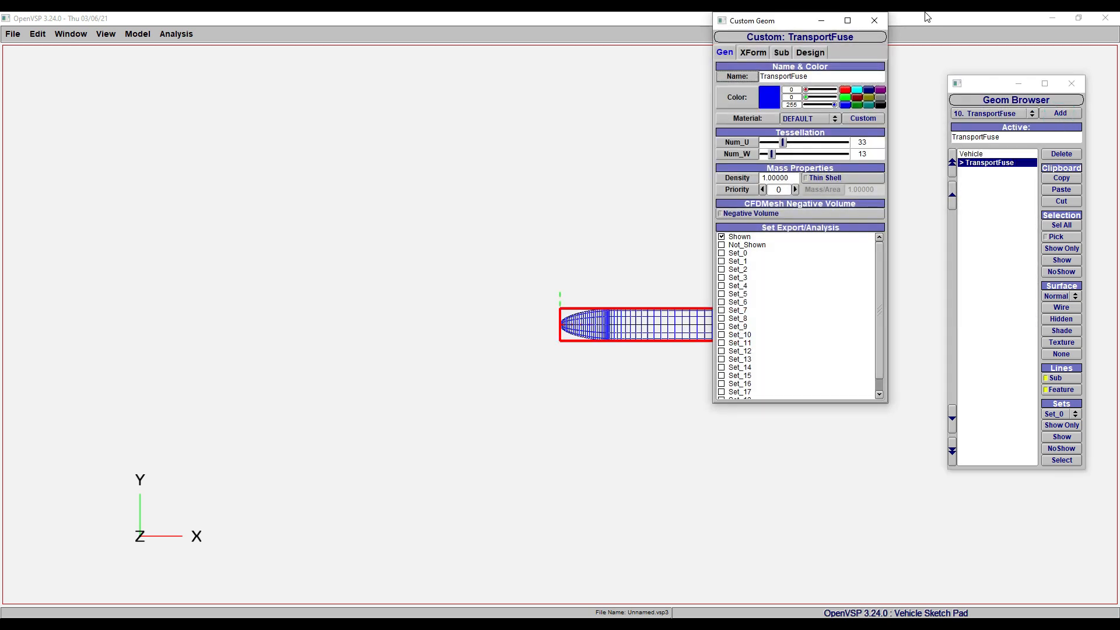
Close the geometry settings and view the transport fuselage at angles and from the front, left and top, centred in the viewport
click(874, 21)
drag(711, 331, 822, 333)
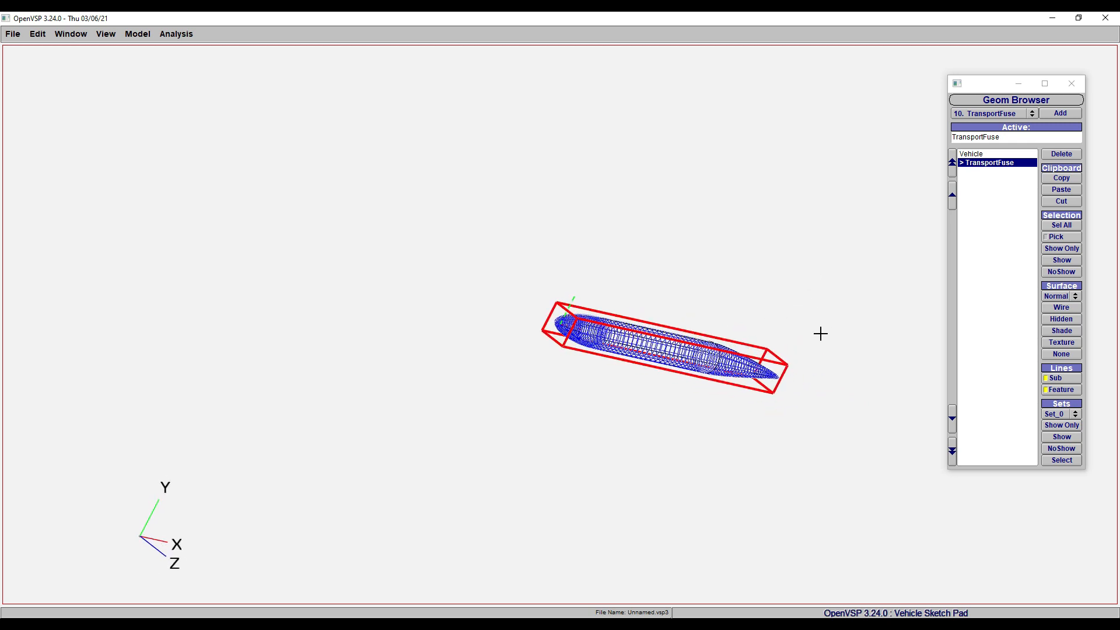
key(F6)
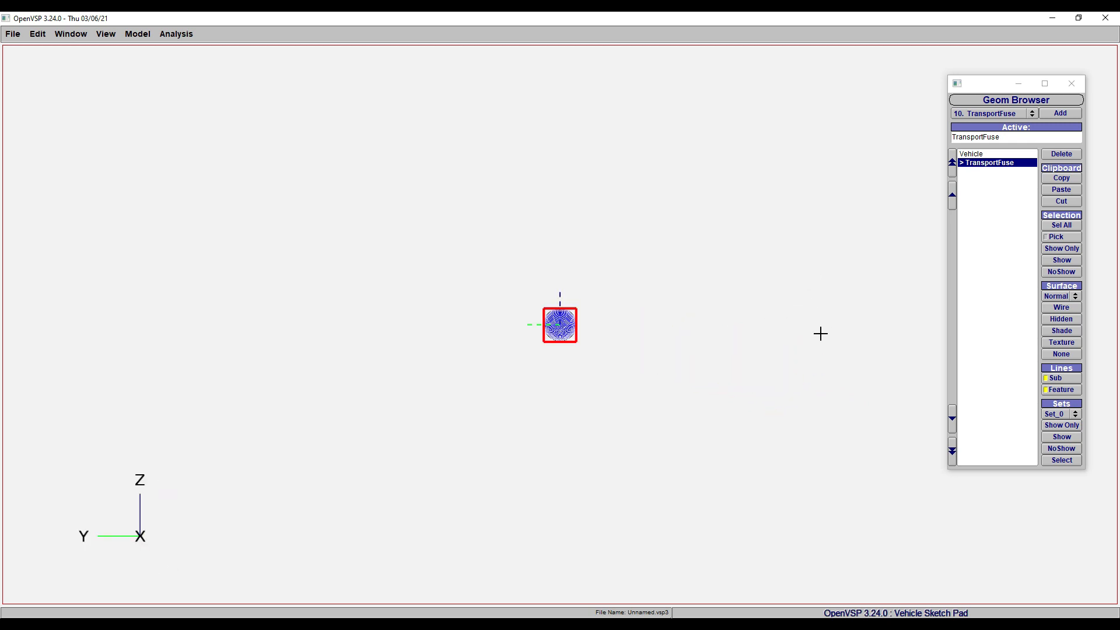
key(F7)
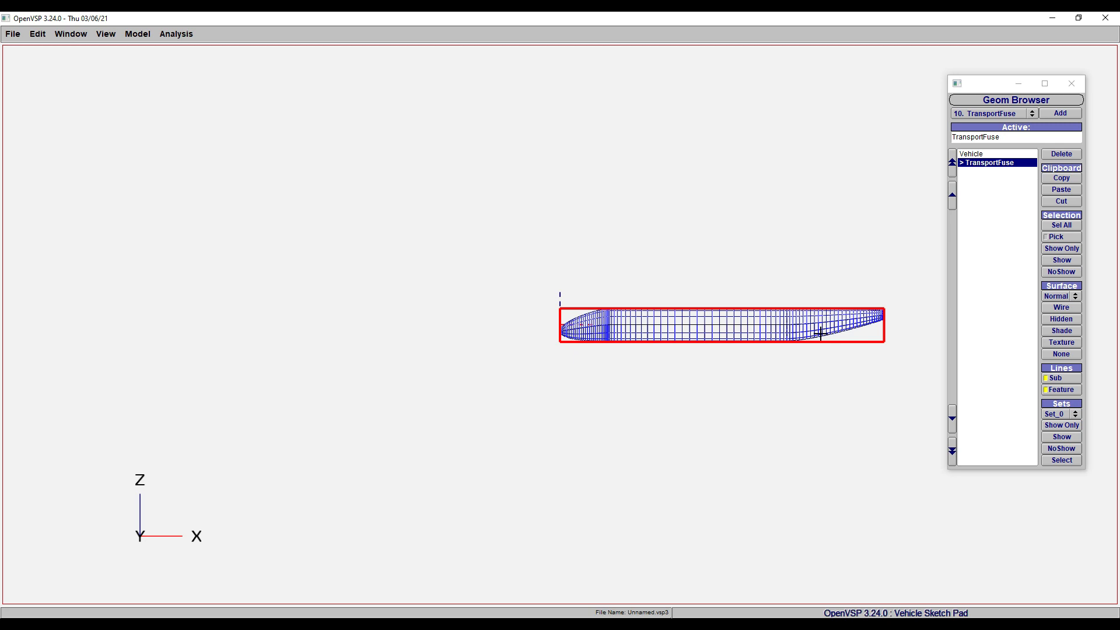
key(c)
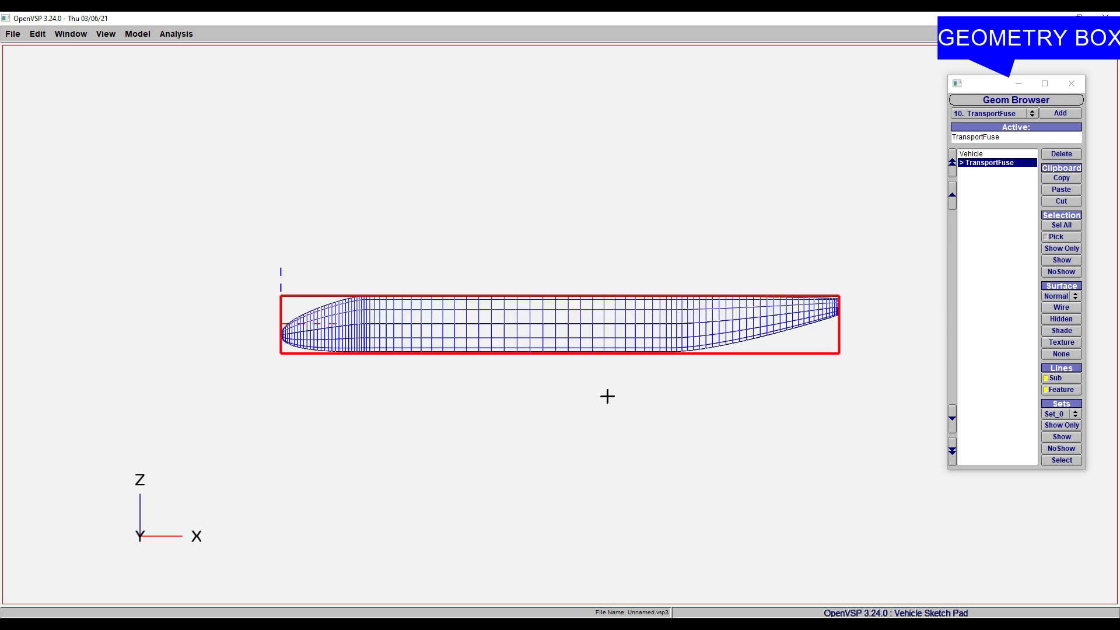
drag(470, 375, 824, 380)
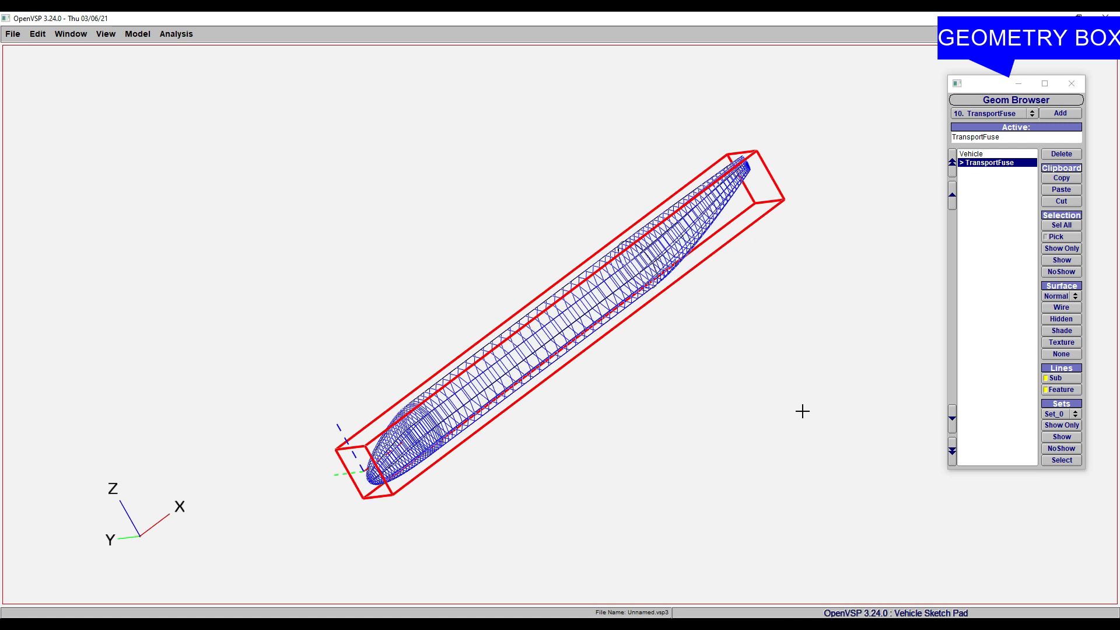
key(F5)
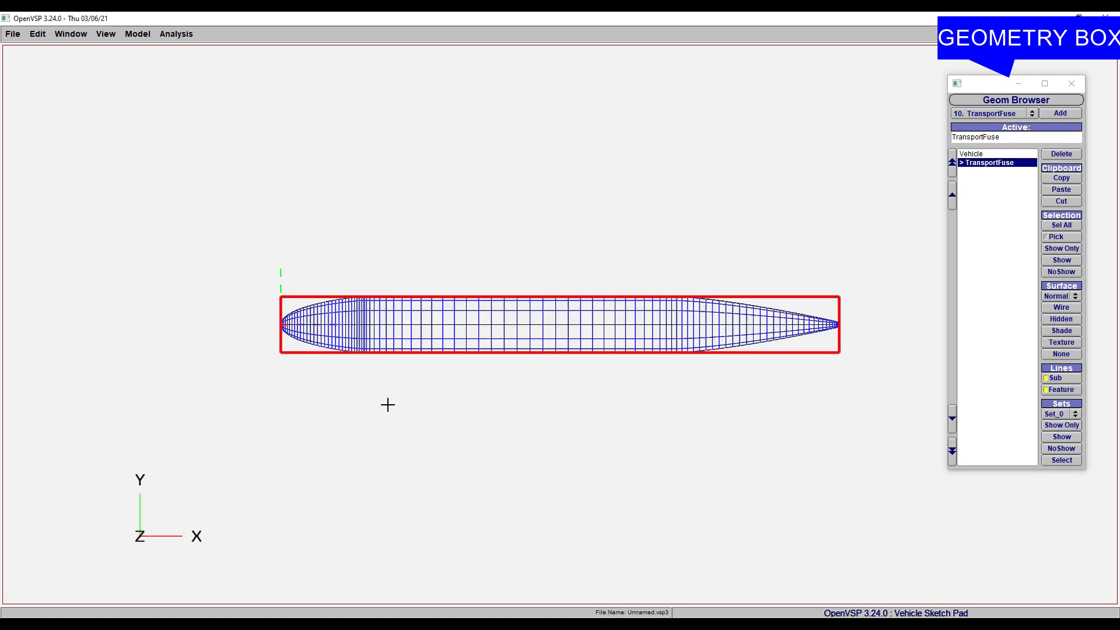
Reopen the TransportFuse settings, place them clear of the model, and rename the geometry as fuselage
click(1012, 163)
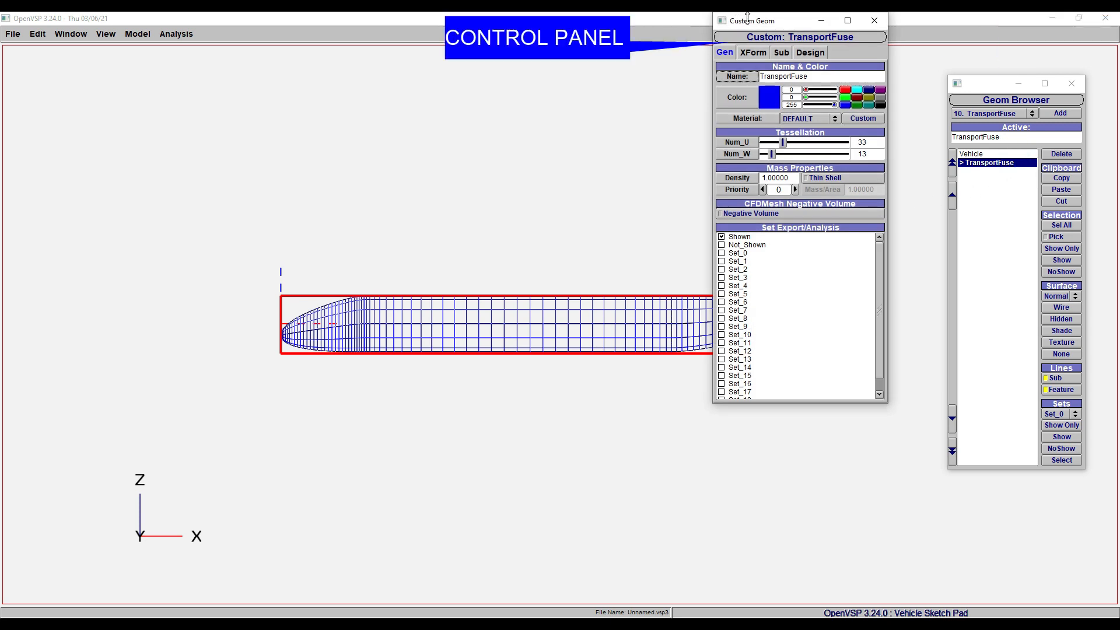
drag(752, 23, 930, 190)
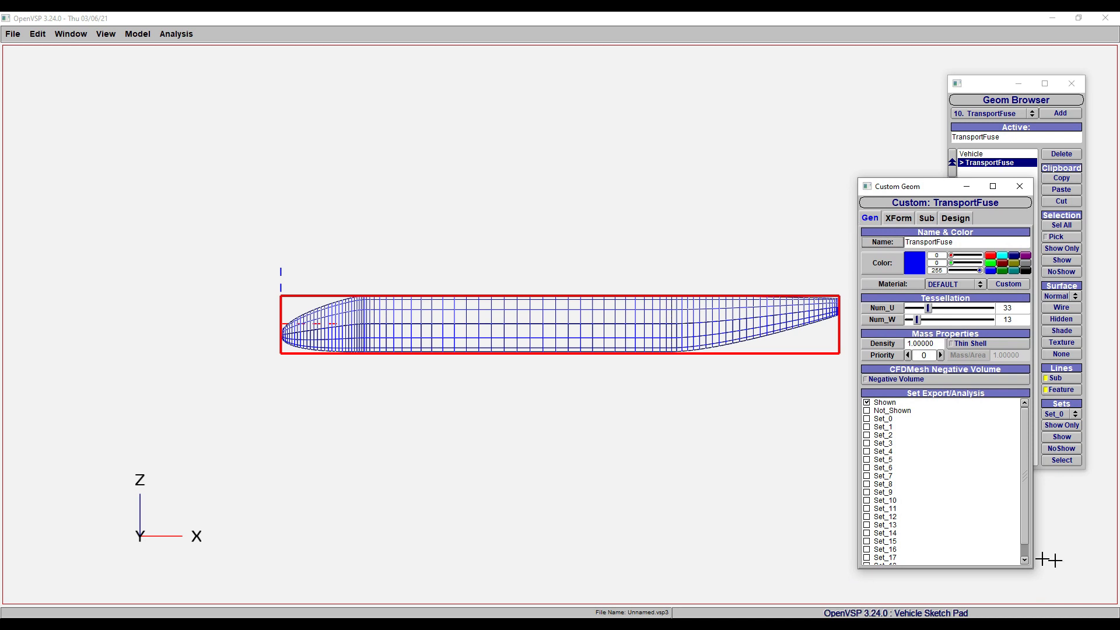
drag(941, 189, 114, 77)
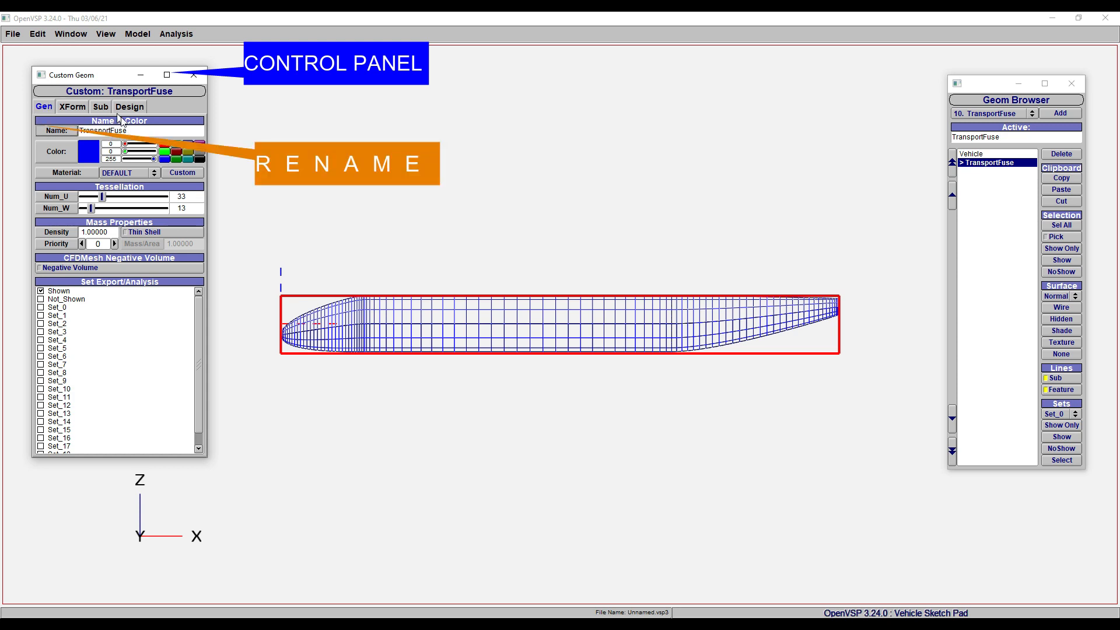
drag(131, 131, 36, 136)
text(fuselage)
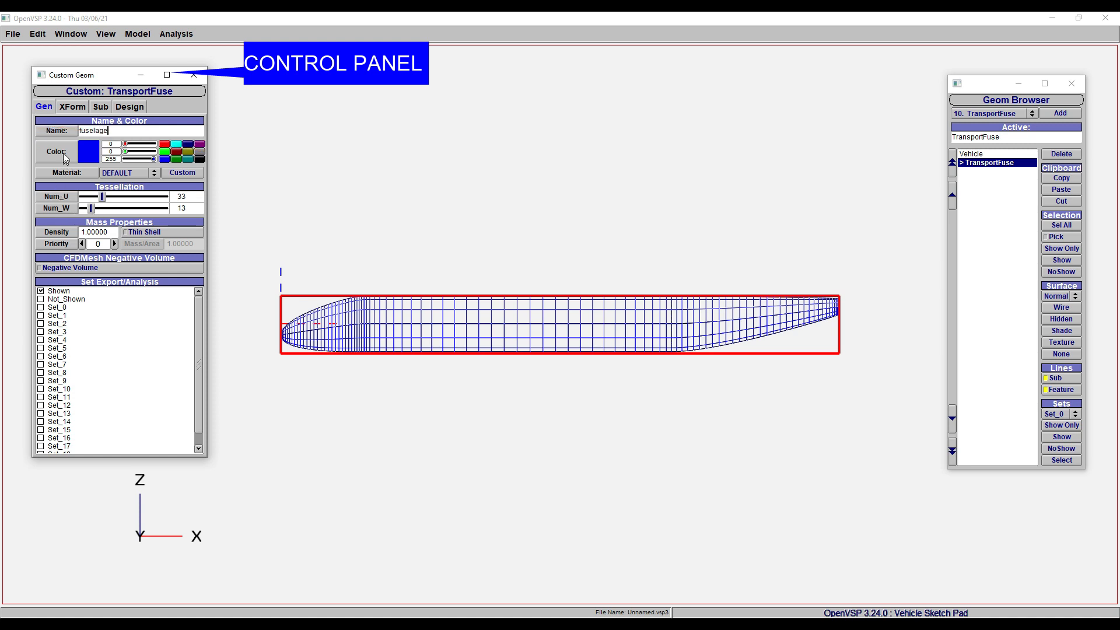
Try red and black as the fuselage colour, and return it to blue
click(165, 144)
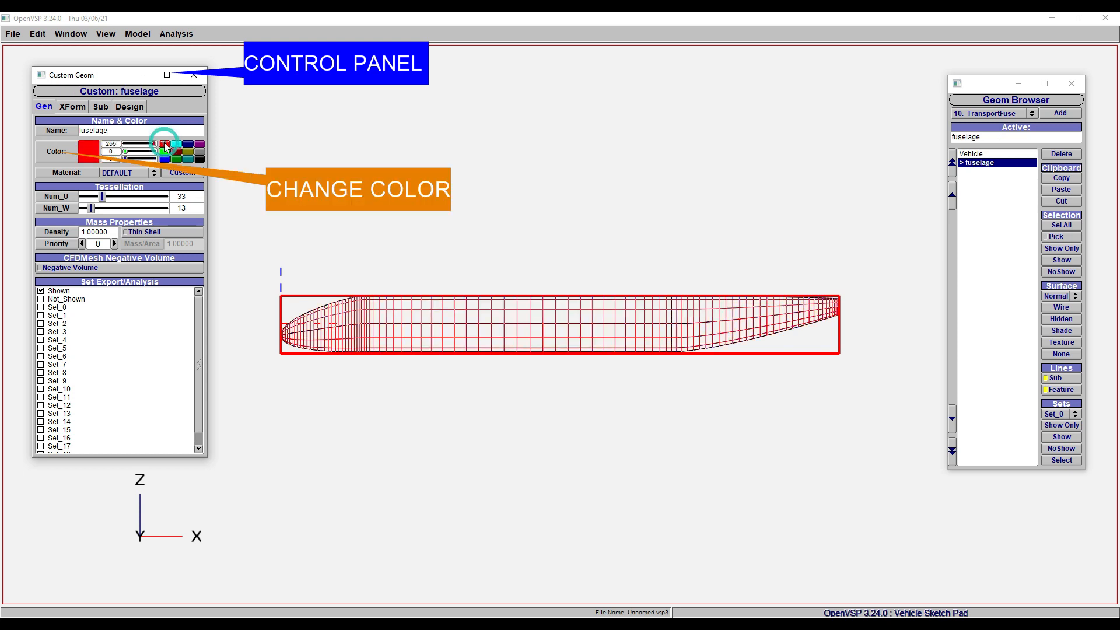
click(198, 159)
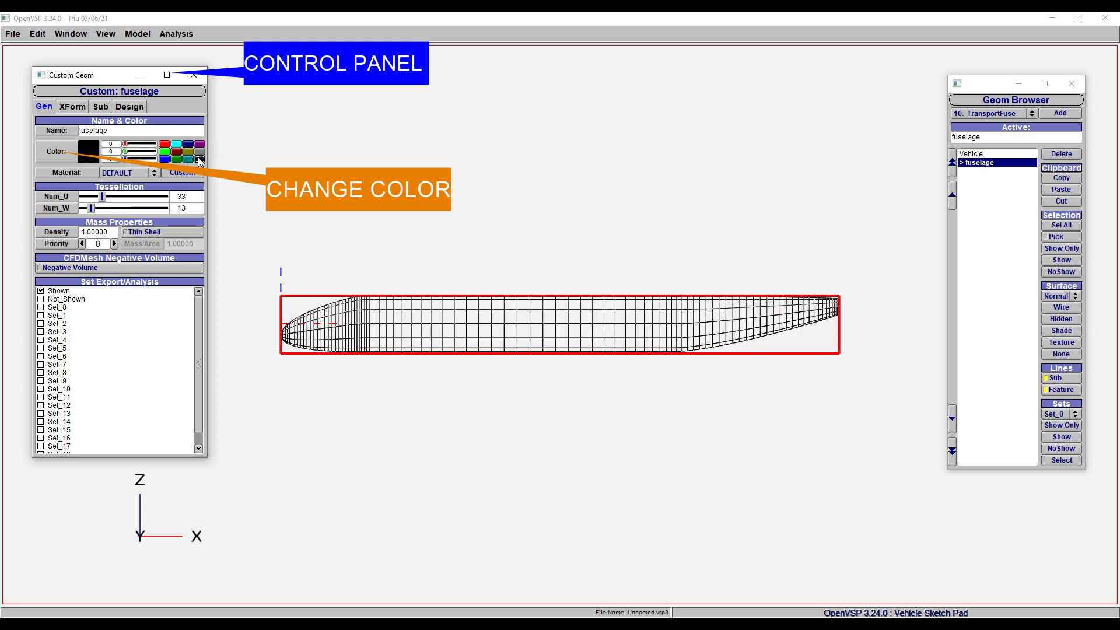
click(164, 160)
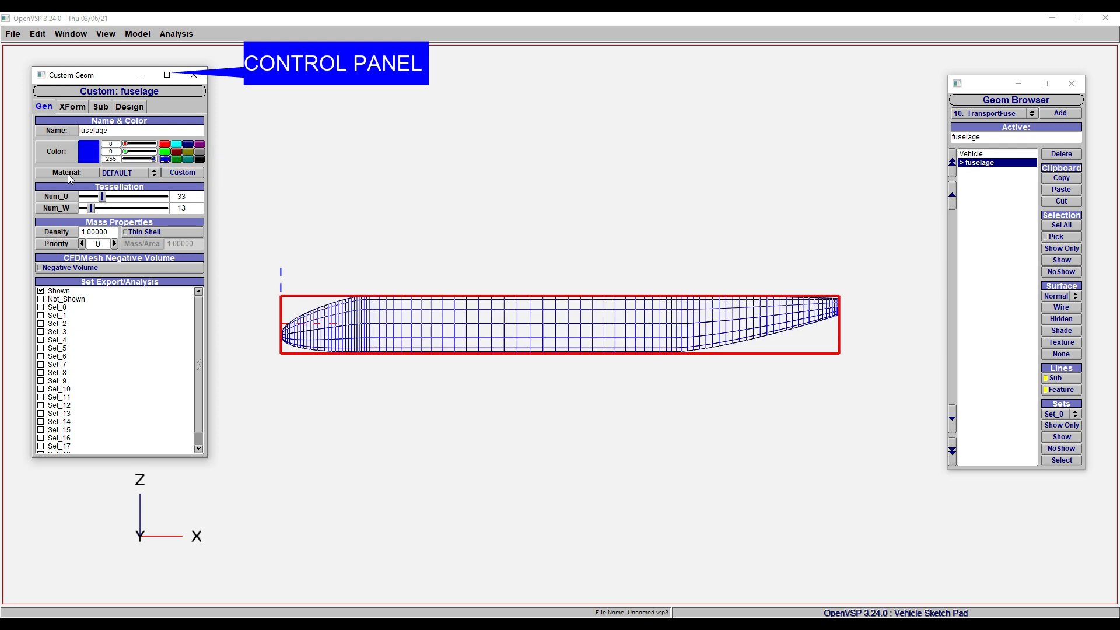
Assign the Emerald material to the fuselage and set its density to 2700
click(117, 173)
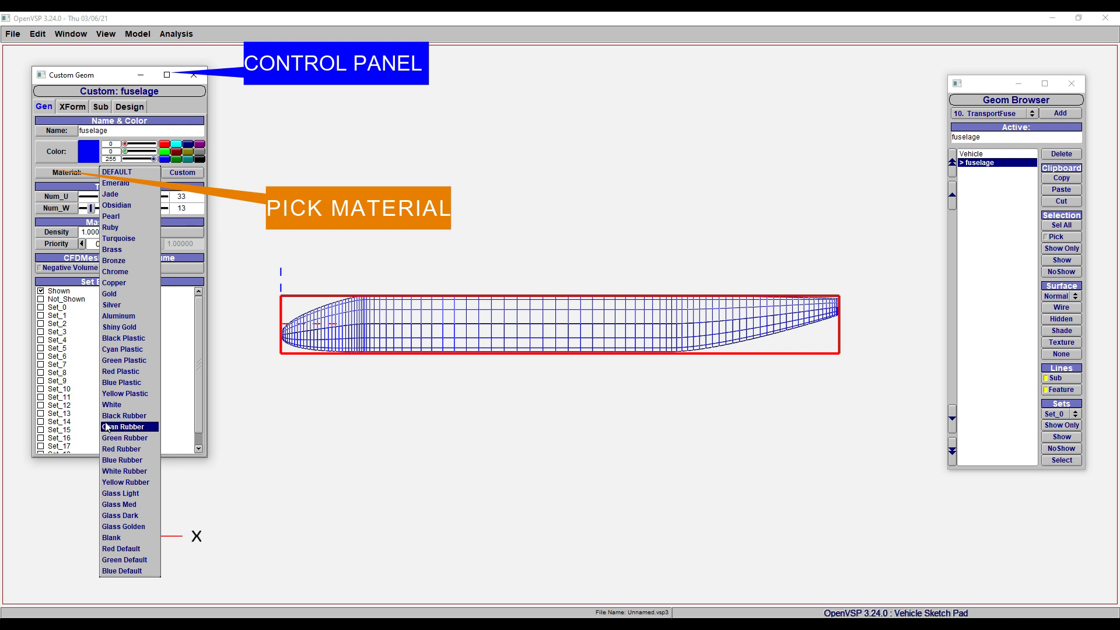
click(128, 187)
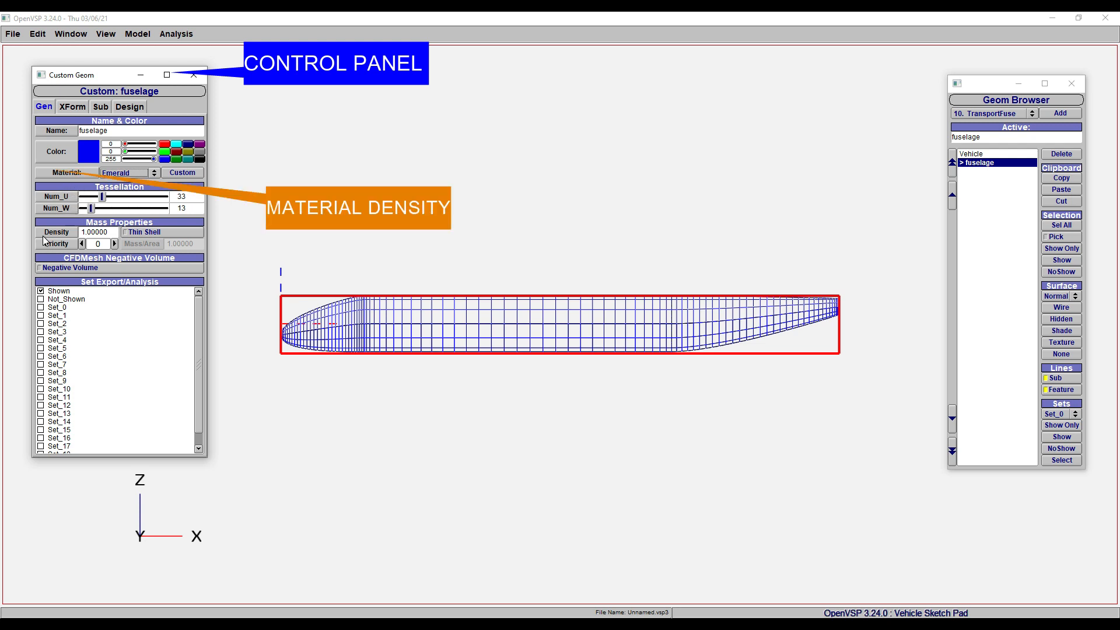
double_click(104, 233)
text(2700)
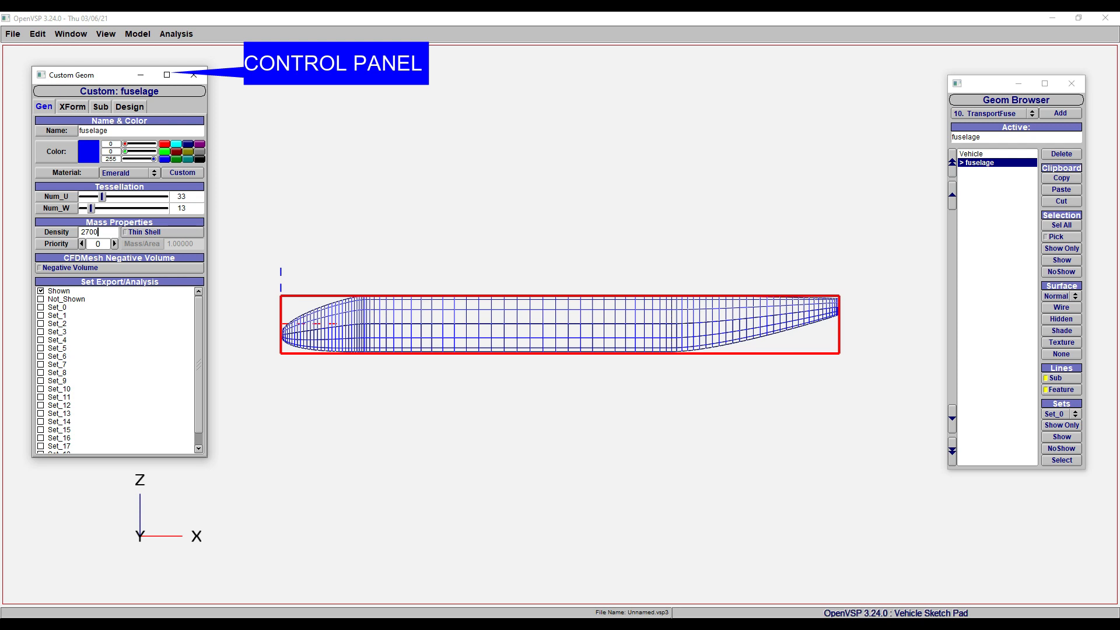
Shift the fuselage to X location 0.476 and Y location -0.238, and view its new position from the left
click(70, 106)
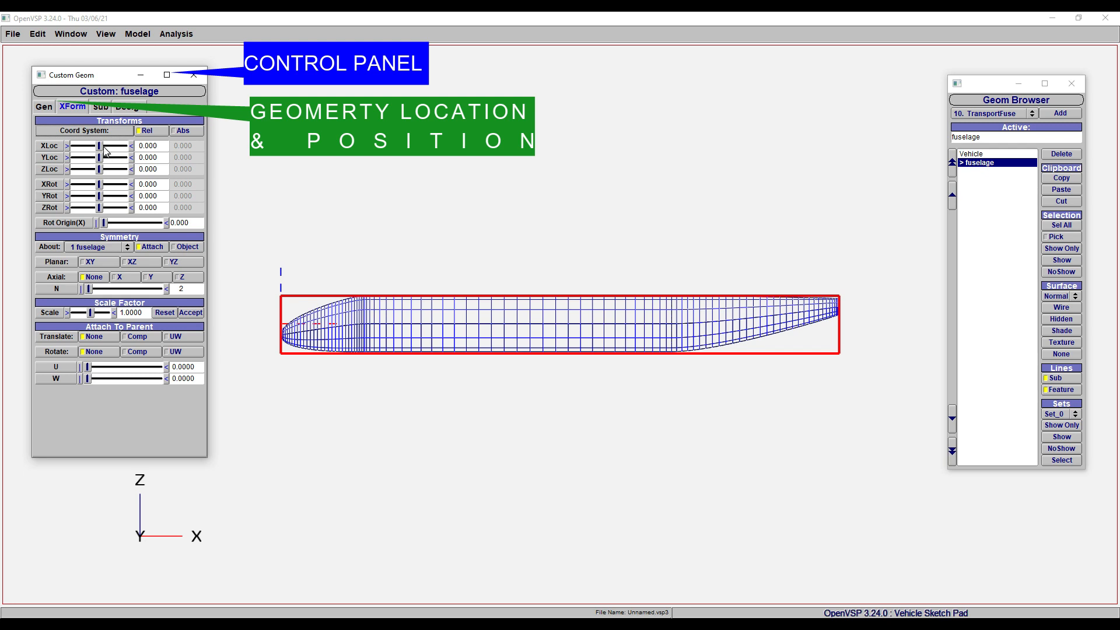
mouse_move(100, 147)
mouse_down()
mouse_move(113, 147)
mouse_move(92, 158)
mouse_move(105, 159)
mouse_up()
drag(400, 292, 815, 381)
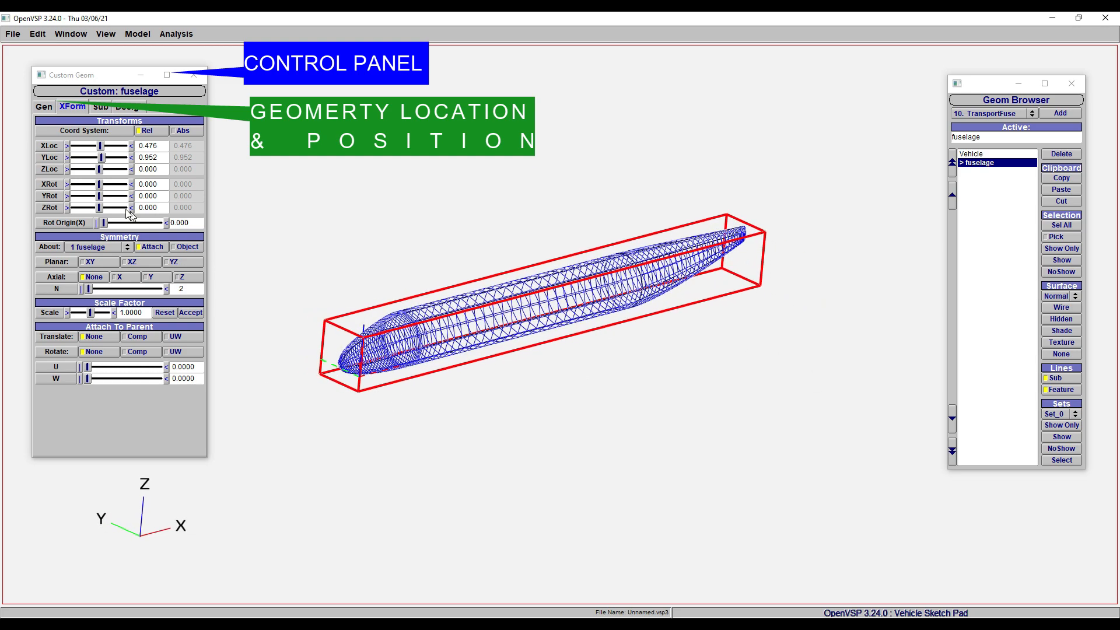
click(104, 158)
drag(104, 159, 100, 165)
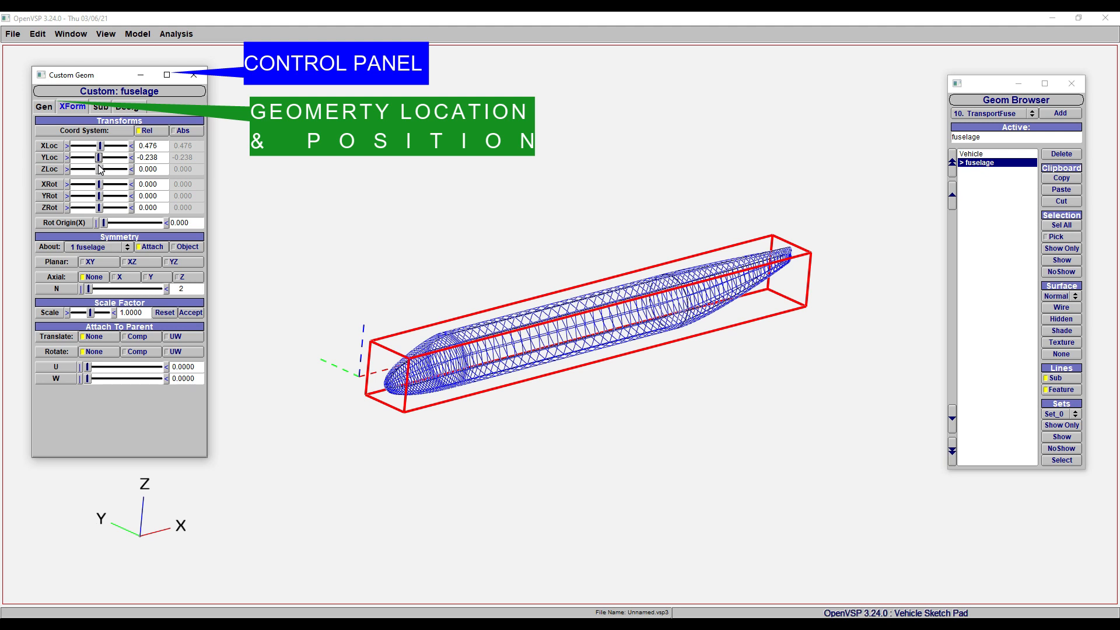
click(200, 76)
key(F7)
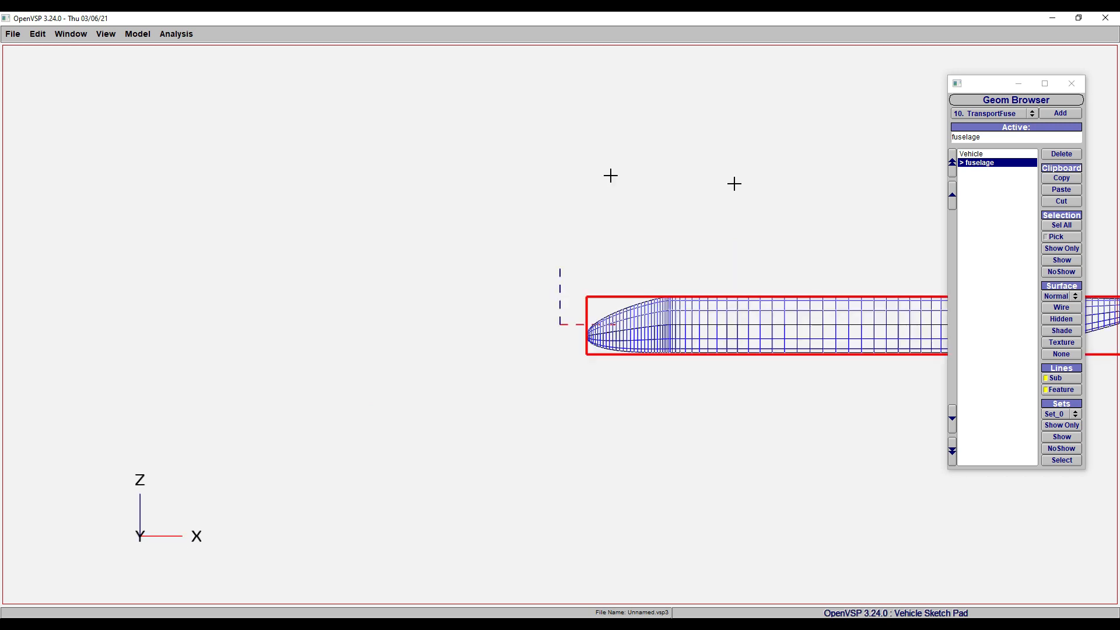
key(c)
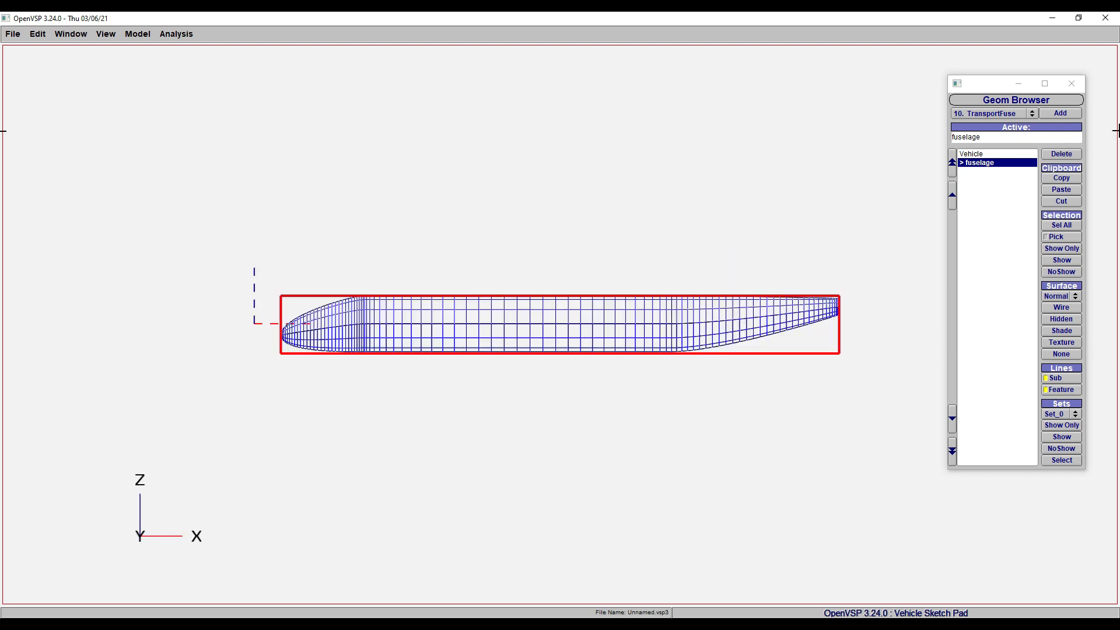
Reopen the fuselage's transform settings and set its X and Y locations to 0
double_click(992, 164)
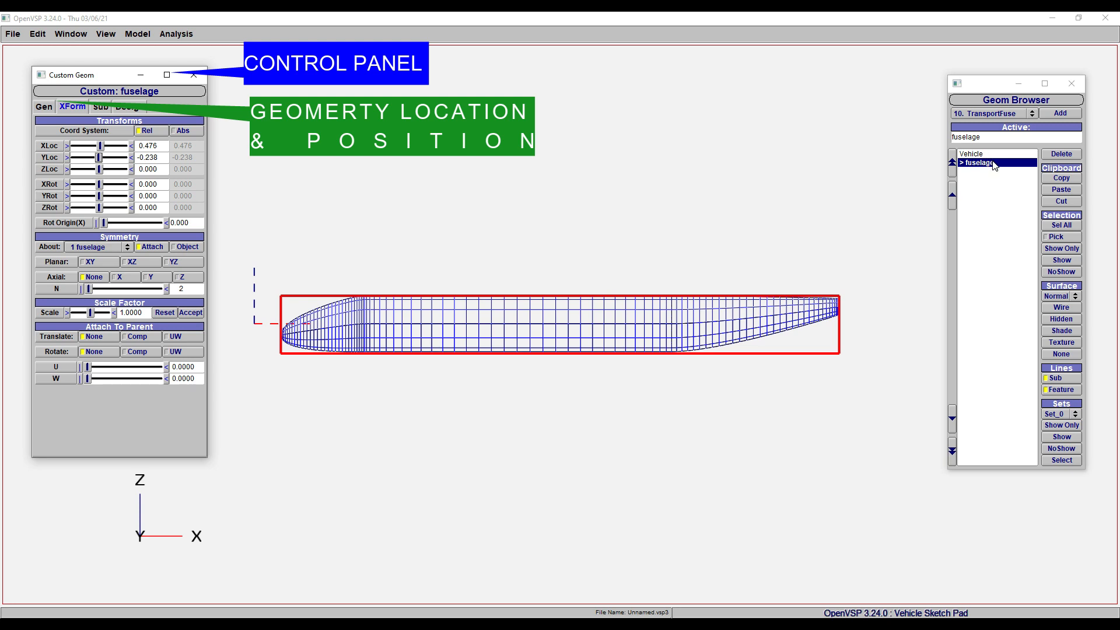
triple_click(147, 146)
text(0)
key(Return)
triple_click(148, 157)
text(0)
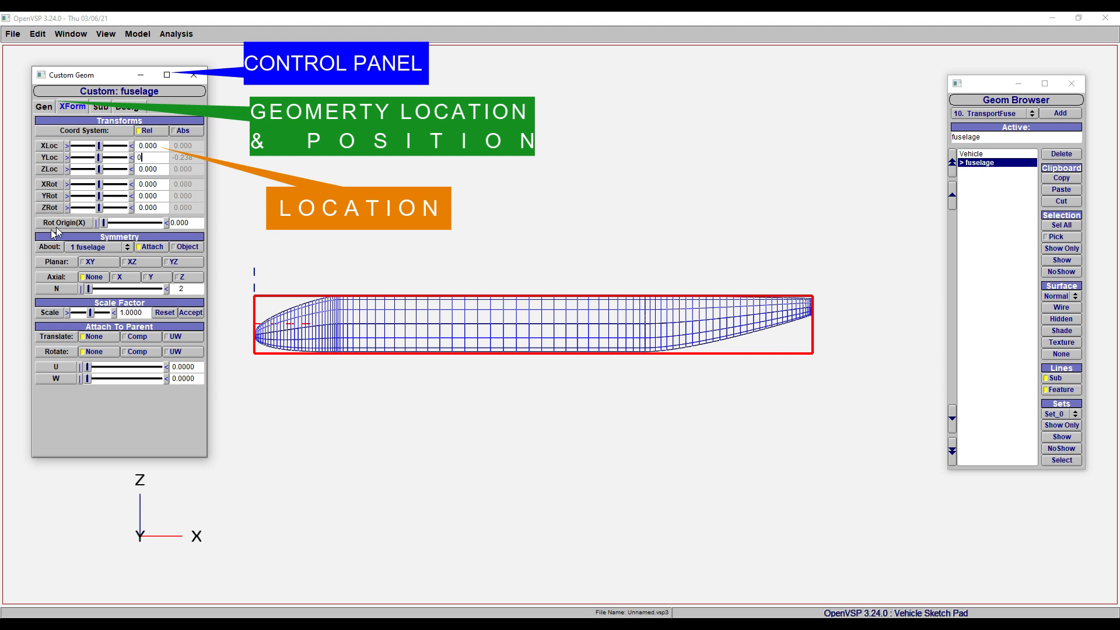
Try a 90-degree X rotation on the fuselage, inspect it at an angle, and reset the X rotation to 0
double_click(149, 184)
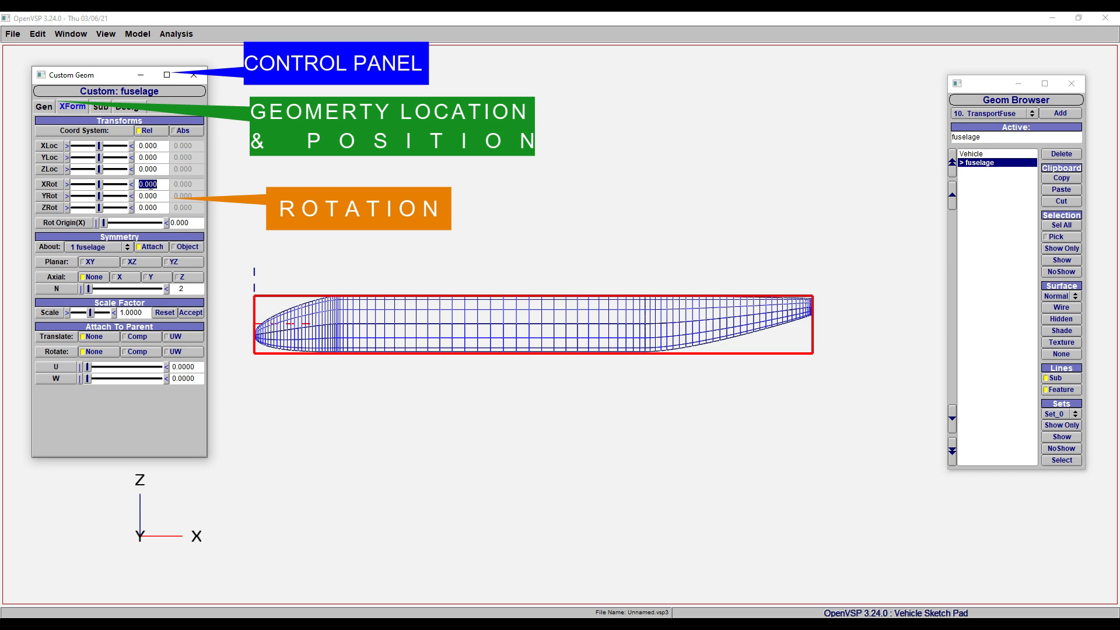
text(90)
key(Return)
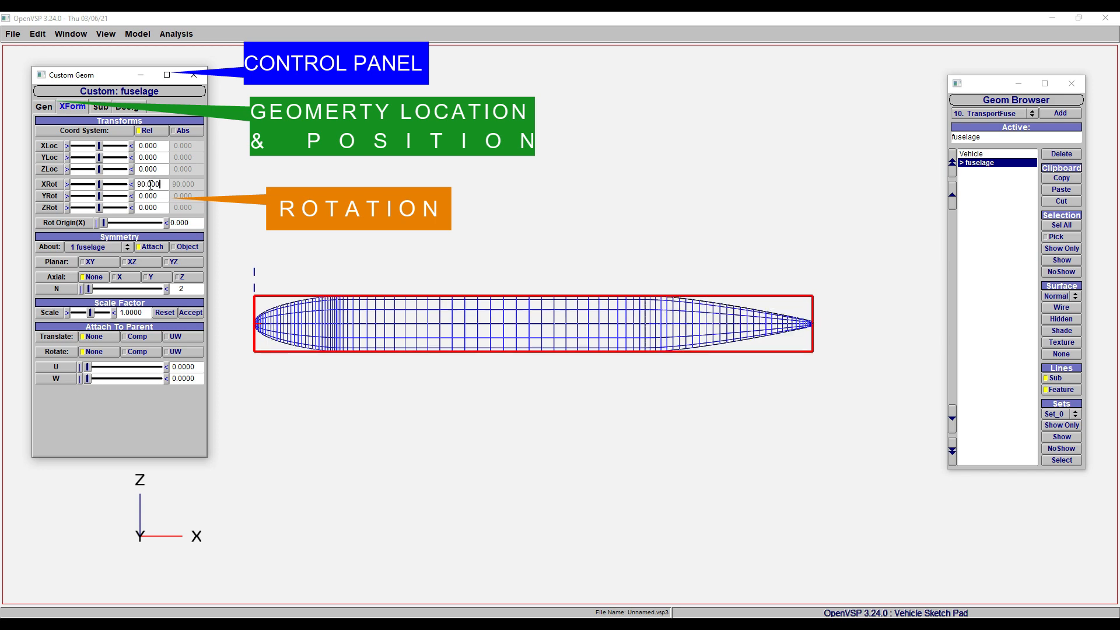
drag(420, 402, 218, 208)
double_click(148, 184)
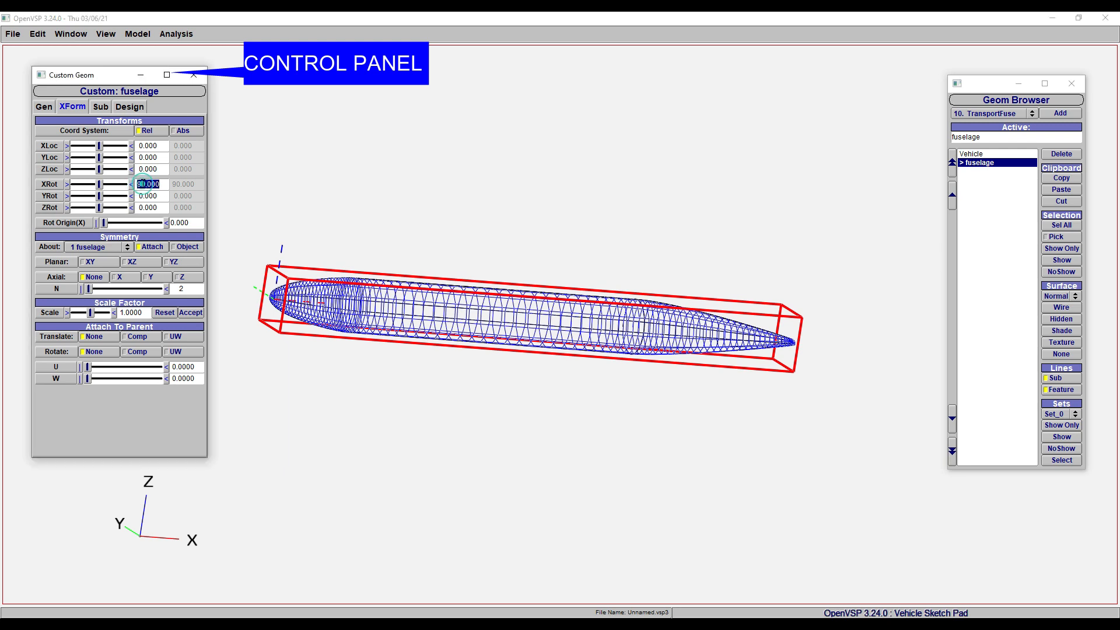
text(0)
key(Return)
Try a 90-degree Y rotation on the fuselage and reset the Y rotation to 0
double_click(143, 196)
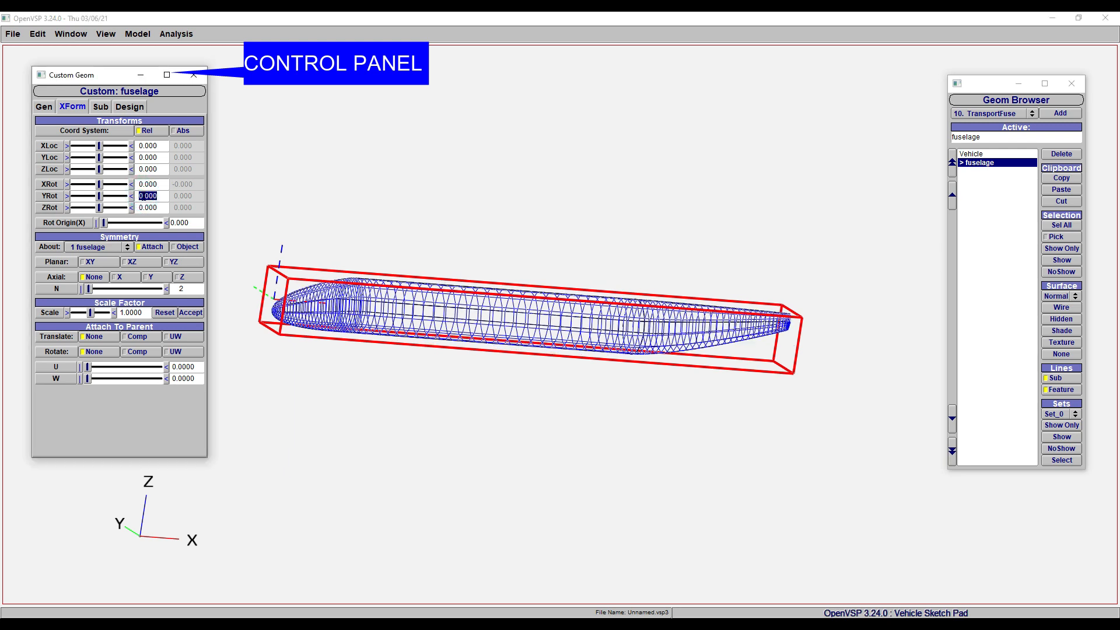
text(90)
key(Return)
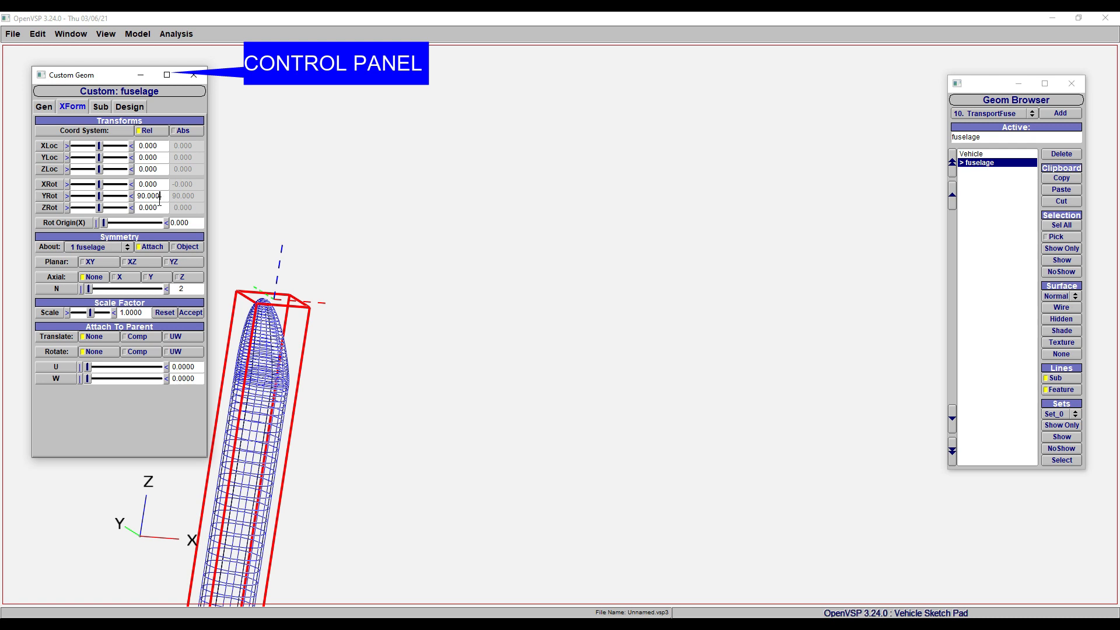
double_click(155, 196)
text(0)
key(Return)
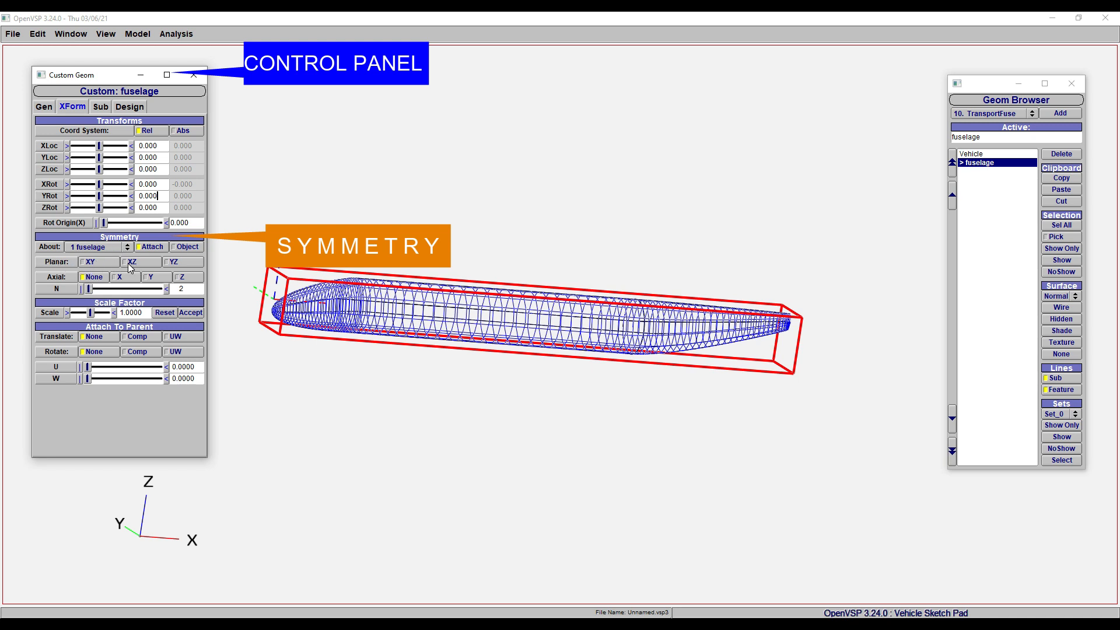
Mirror the fuselage with XZ planar symmetry and offset it to X location 0.952 and Y location 1.429
click(144, 261)
drag(261, 314, 568, 414)
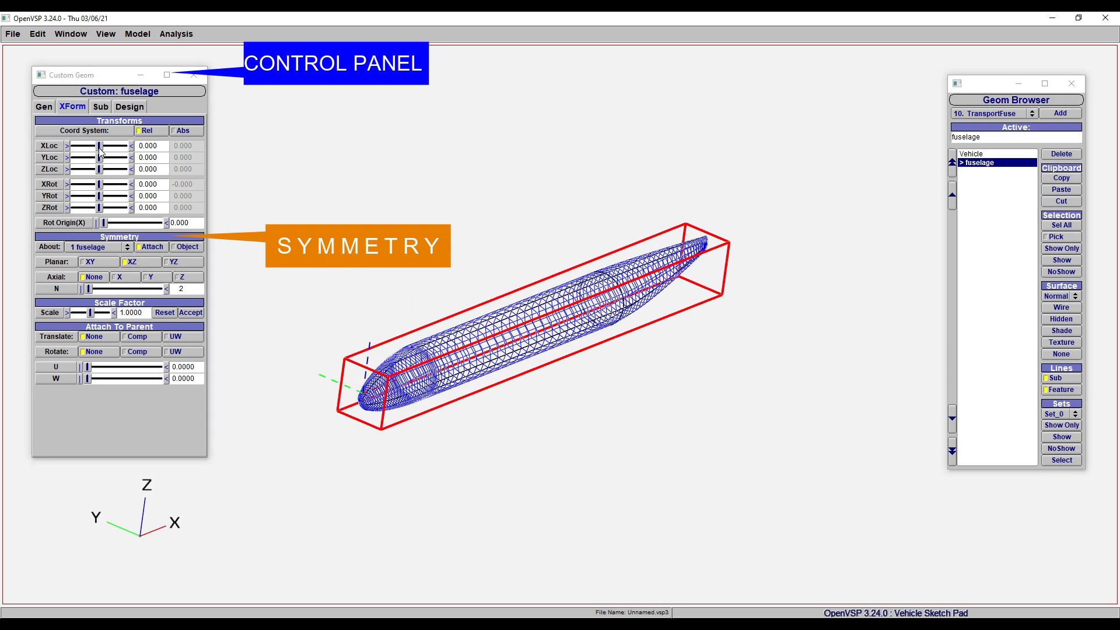
drag(100, 147, 104, 158)
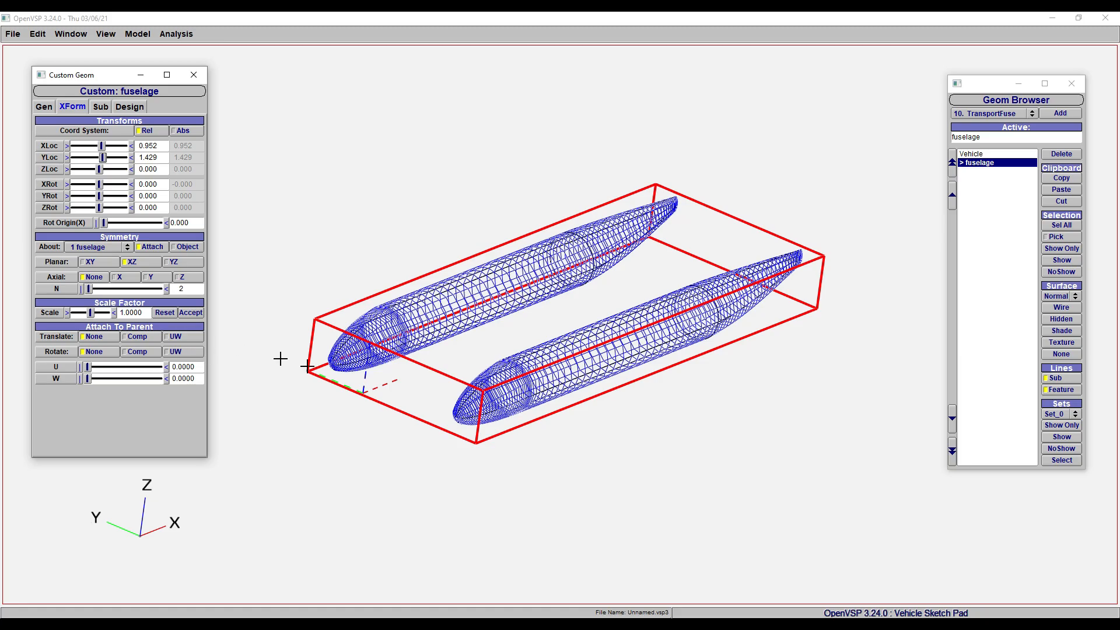
drag(542, 458, 490, 484)
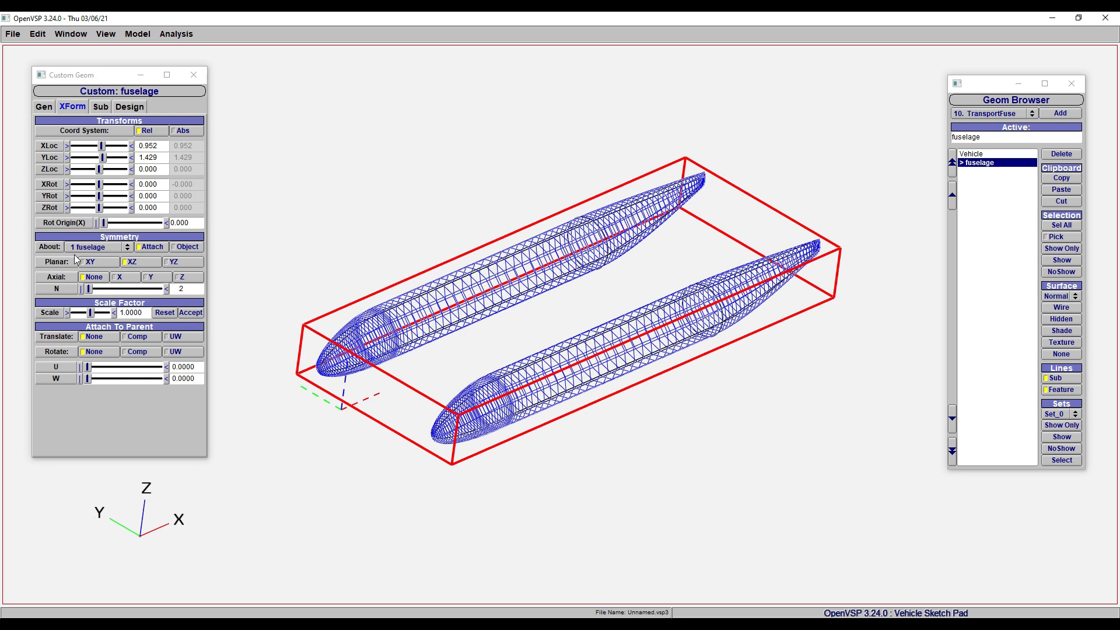
Try adding XY and YZ planar symmetry to the fuselage, and turn both off again
click(99, 263)
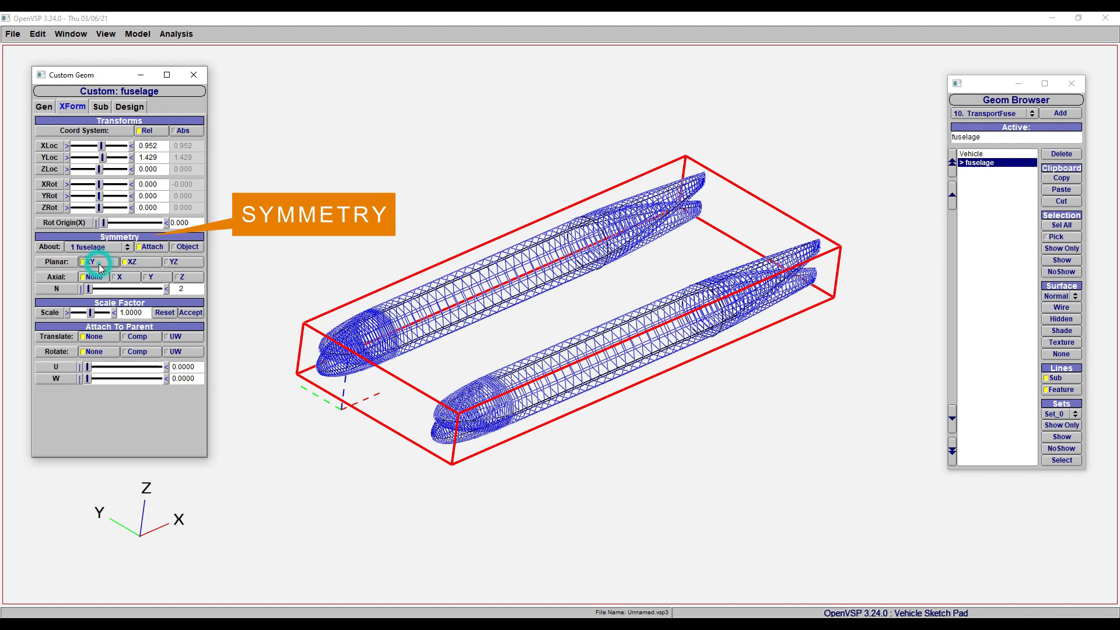
click(184, 262)
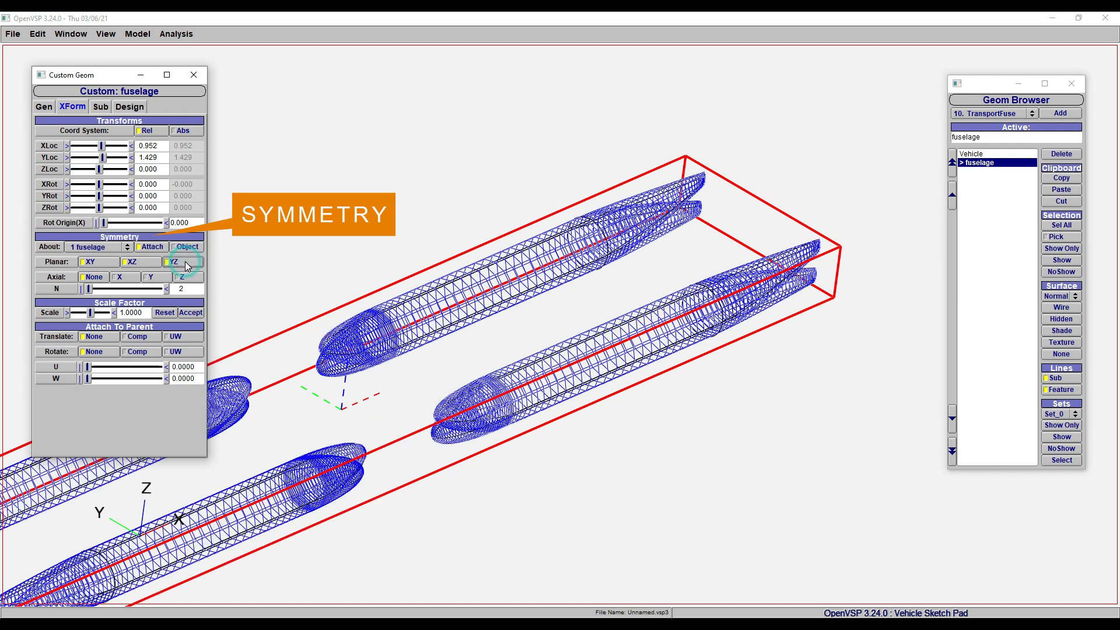
click(177, 261)
click(98, 261)
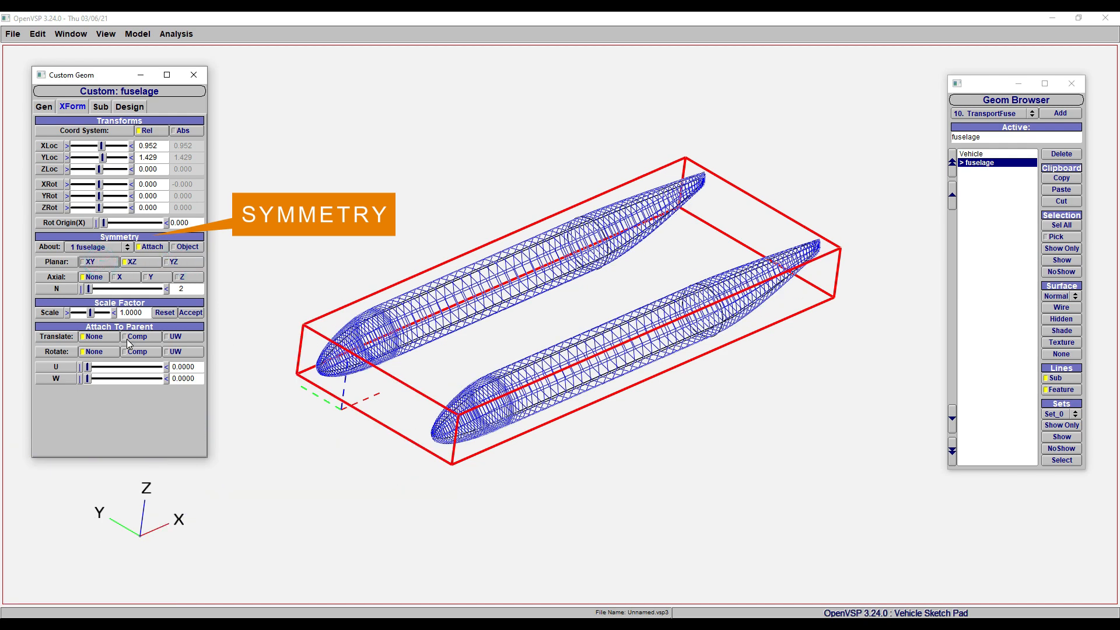
Turn off the fuselage's XZ planar symmetry and reset its X and Y locations to 0
click(137, 263)
drag(584, 288, 465, 340)
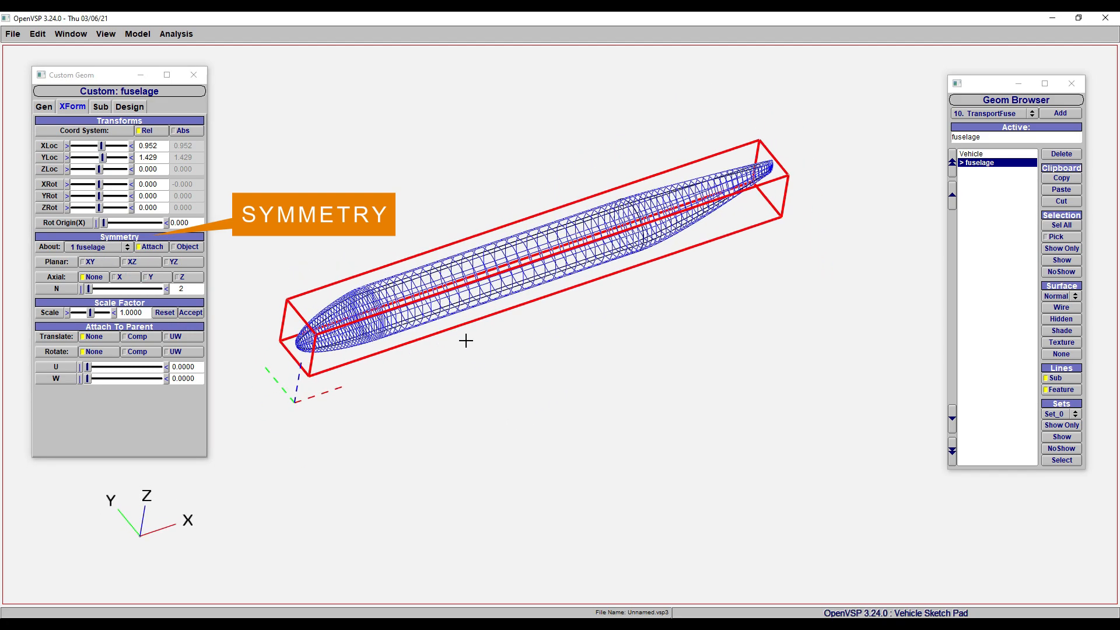
double_click(144, 146)
text(0)
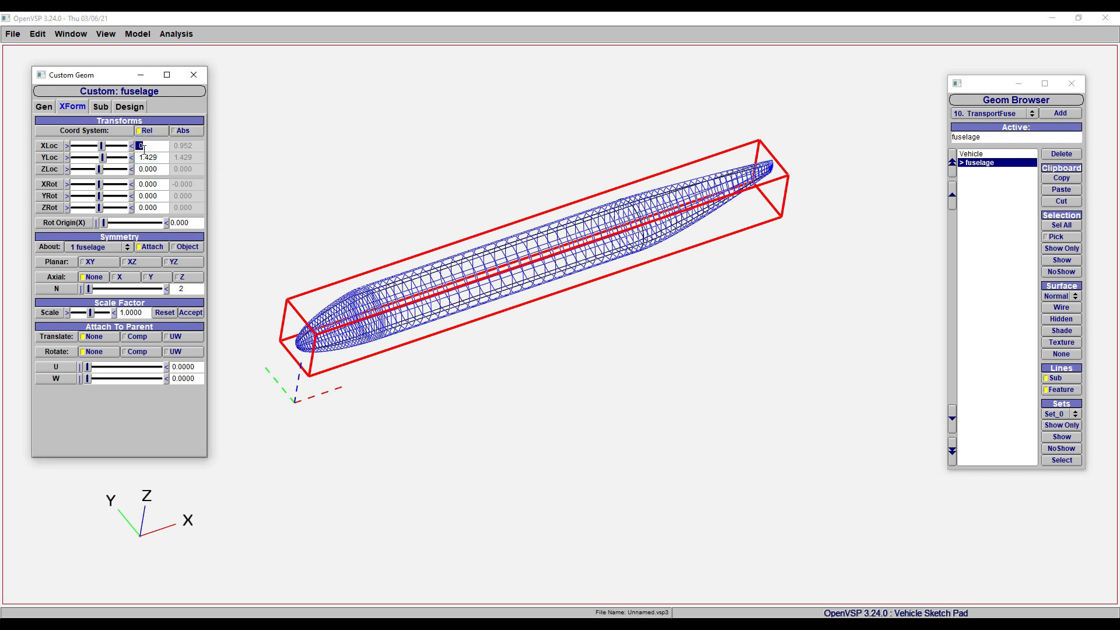
key(Return)
double_click(155, 157)
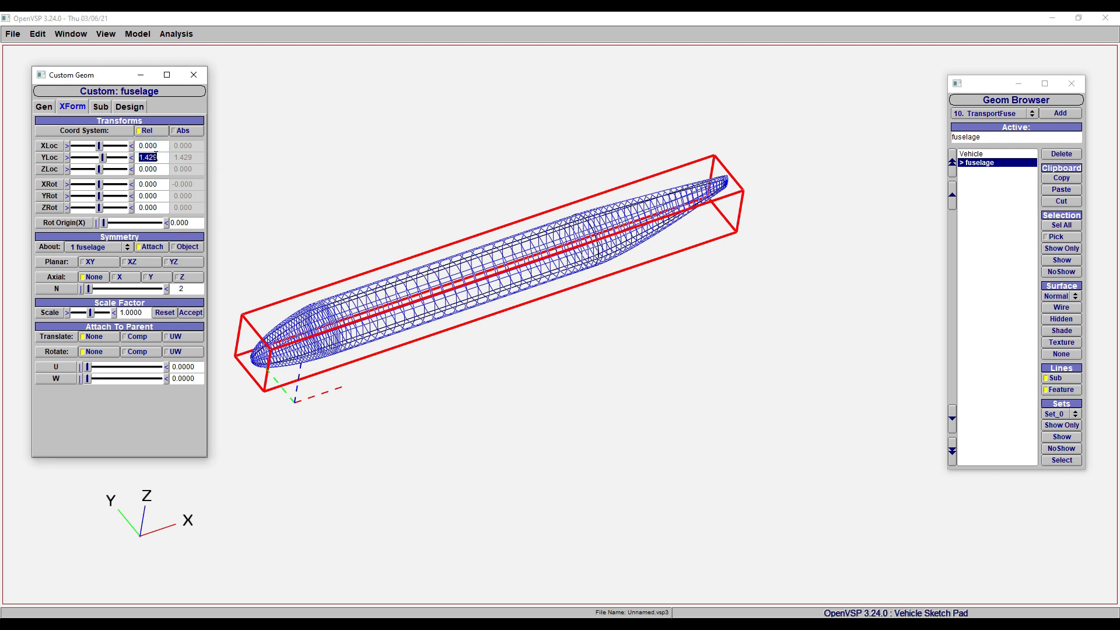
text(0)
key(Return)
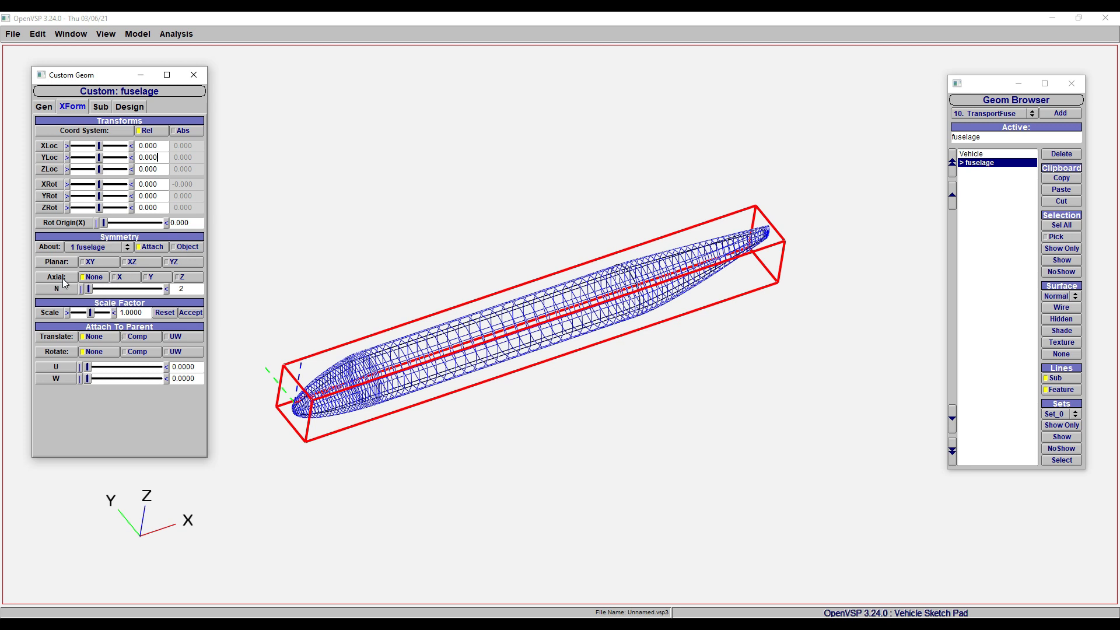
Try axial symmetry on the fuselage about X and Y with N at 52, and reset it to None with N at 2
click(128, 277)
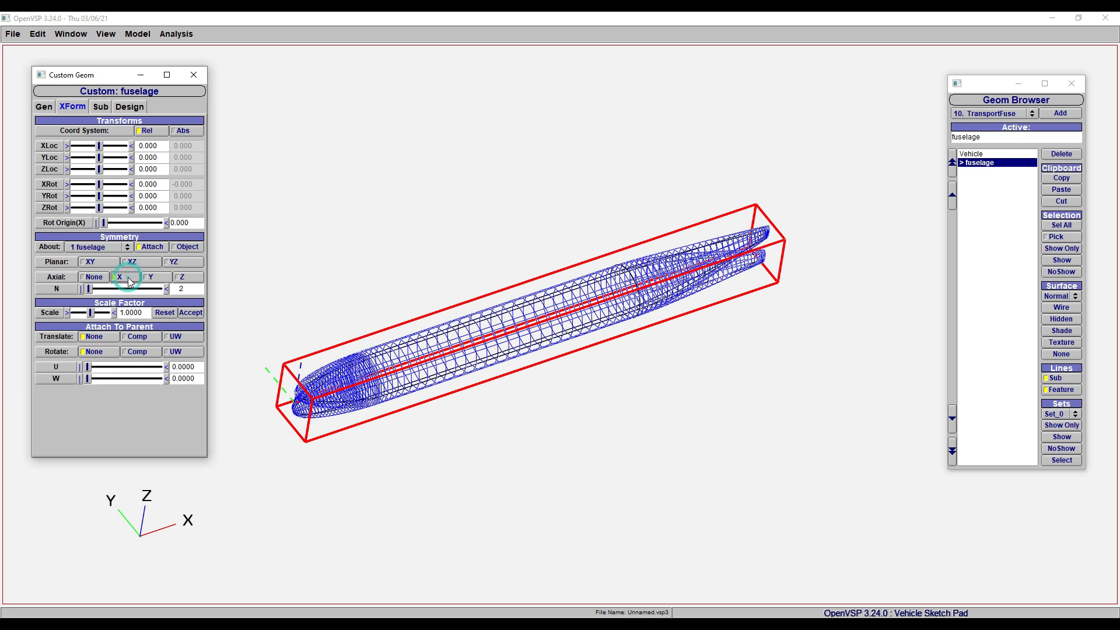
click(87, 289)
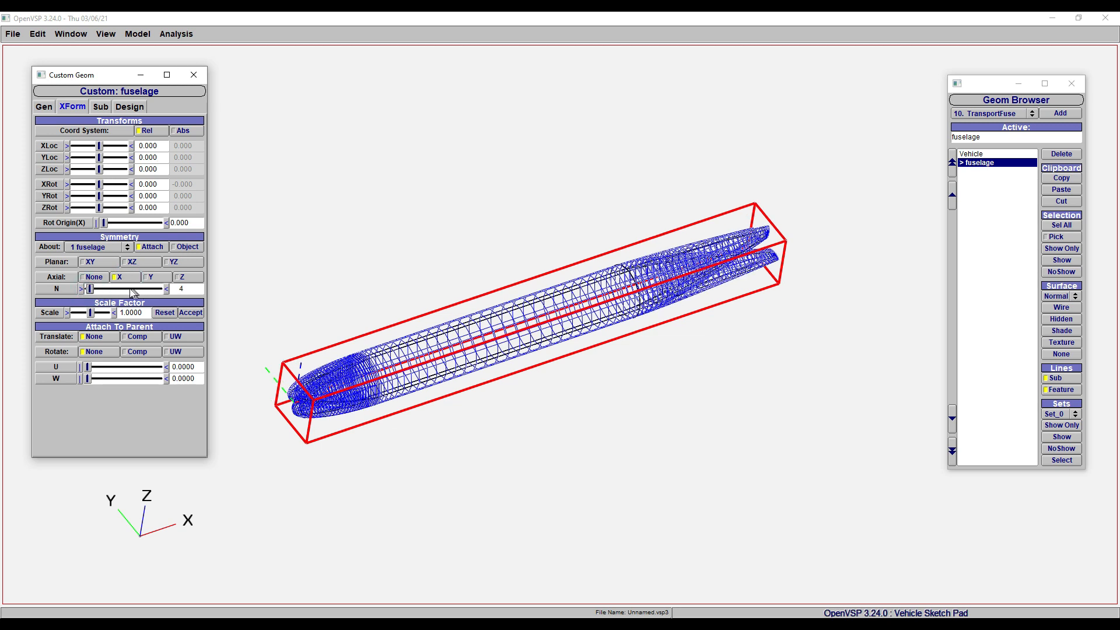
click(124, 289)
click(151, 277)
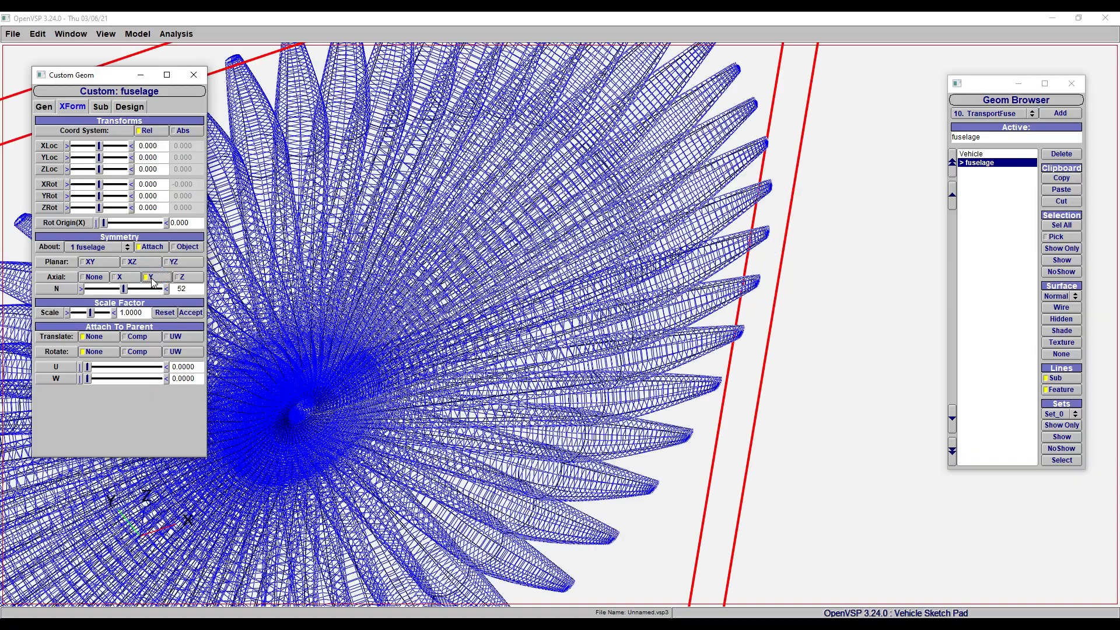
drag(547, 380, 685, 257)
click(94, 278)
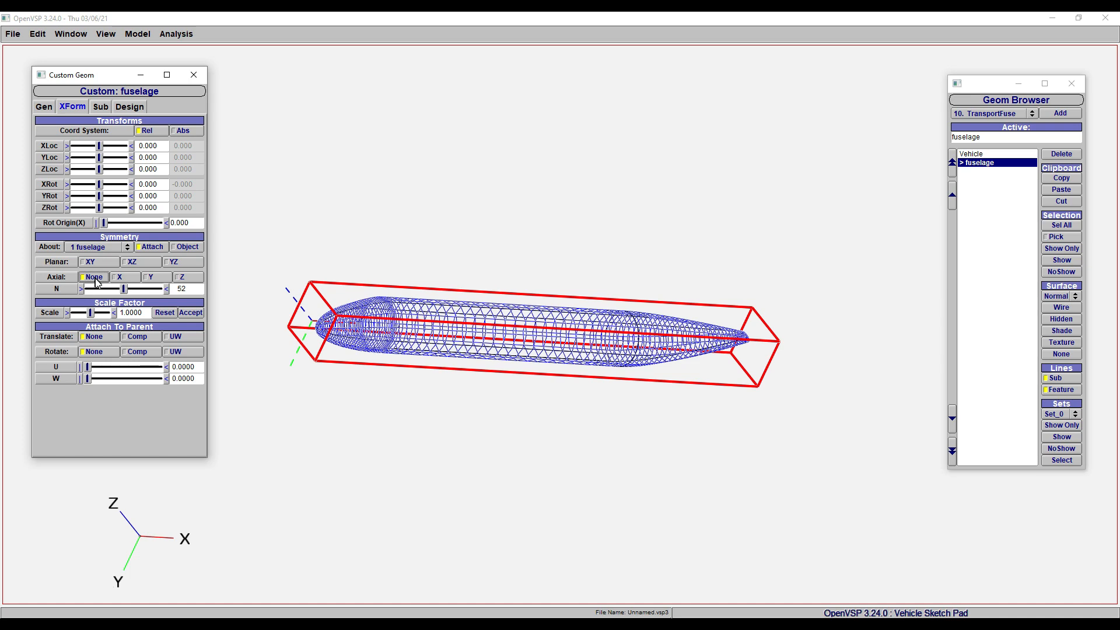
drag(123, 290, 58, 289)
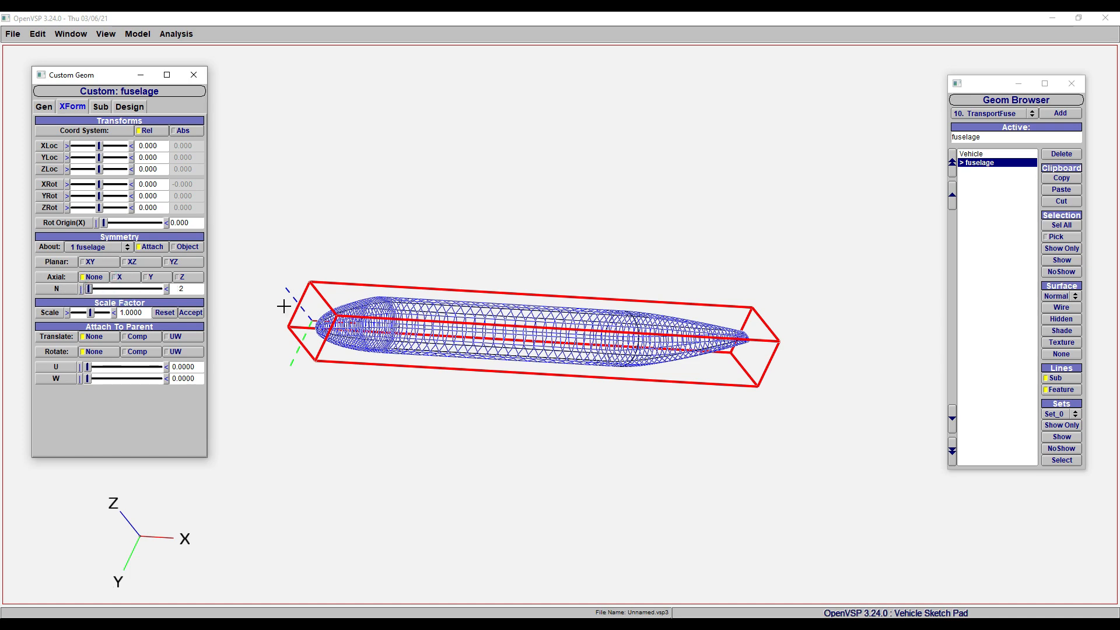
drag(432, 424, 655, 499)
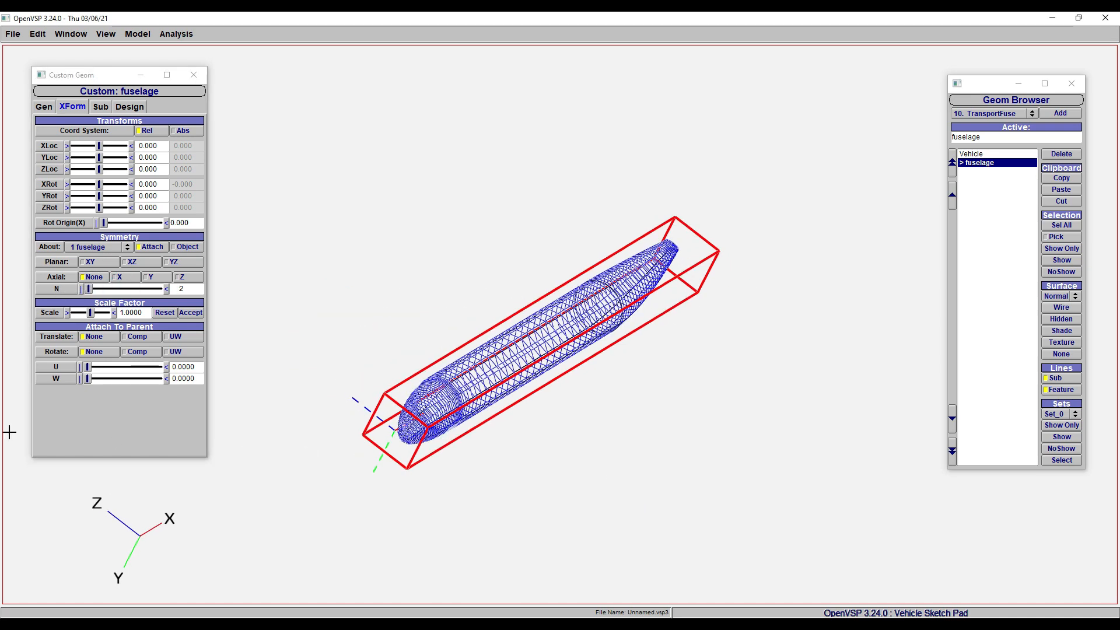
double_click(138, 312)
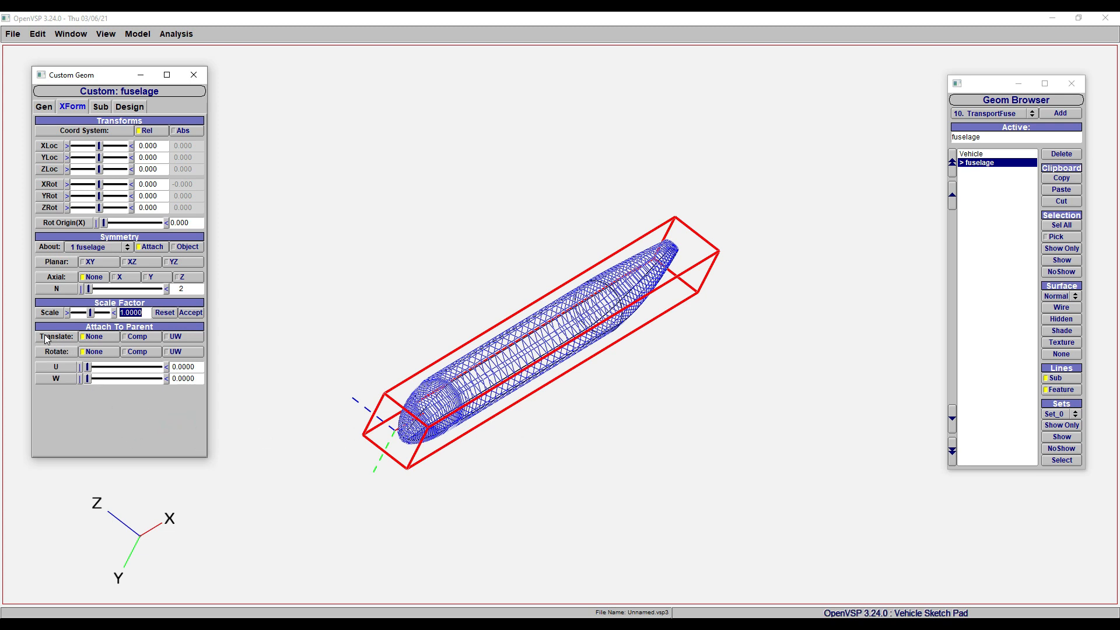
drag(570, 455, 251, 355)
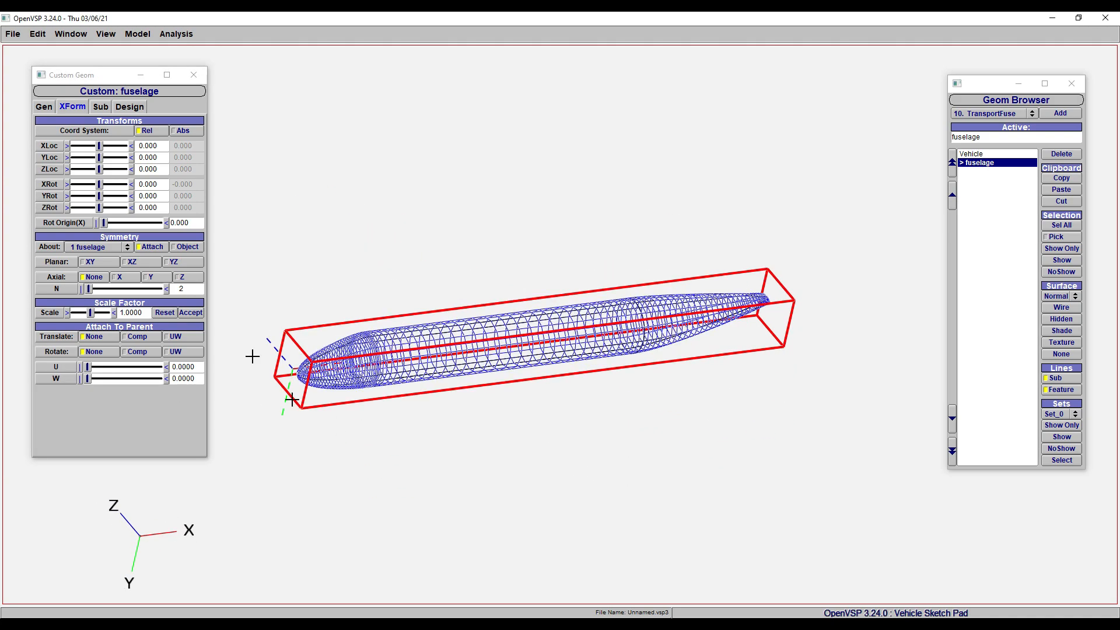
Show the fuselage's sub-surface settings and choose the Rectangle type on surface Surf_0
click(95, 106)
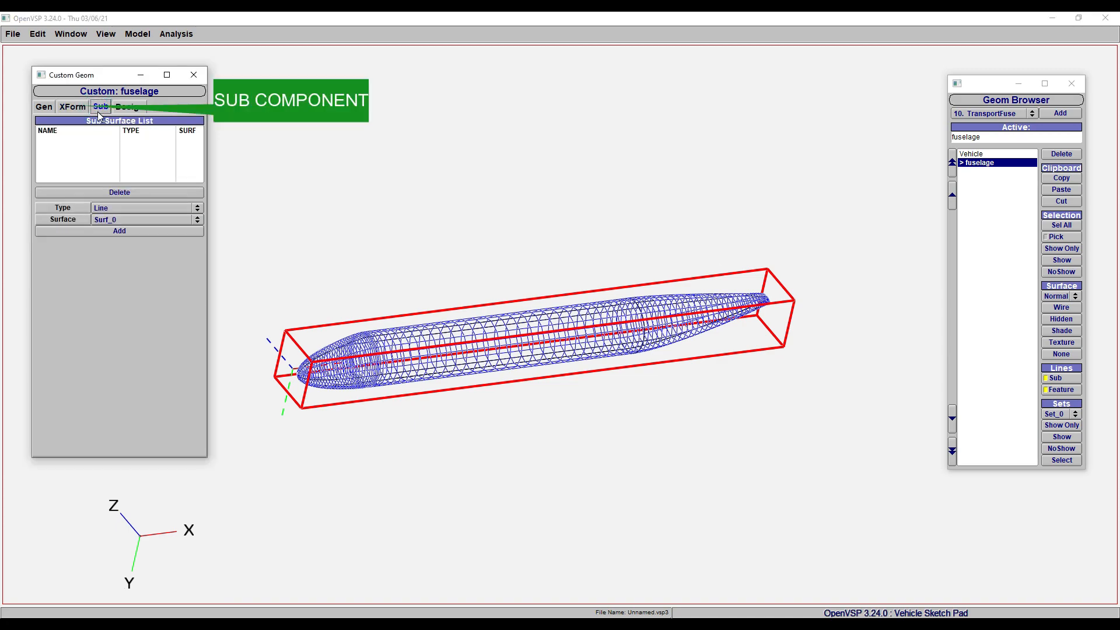
drag(555, 435, 449, 362)
click(165, 207)
click(161, 219)
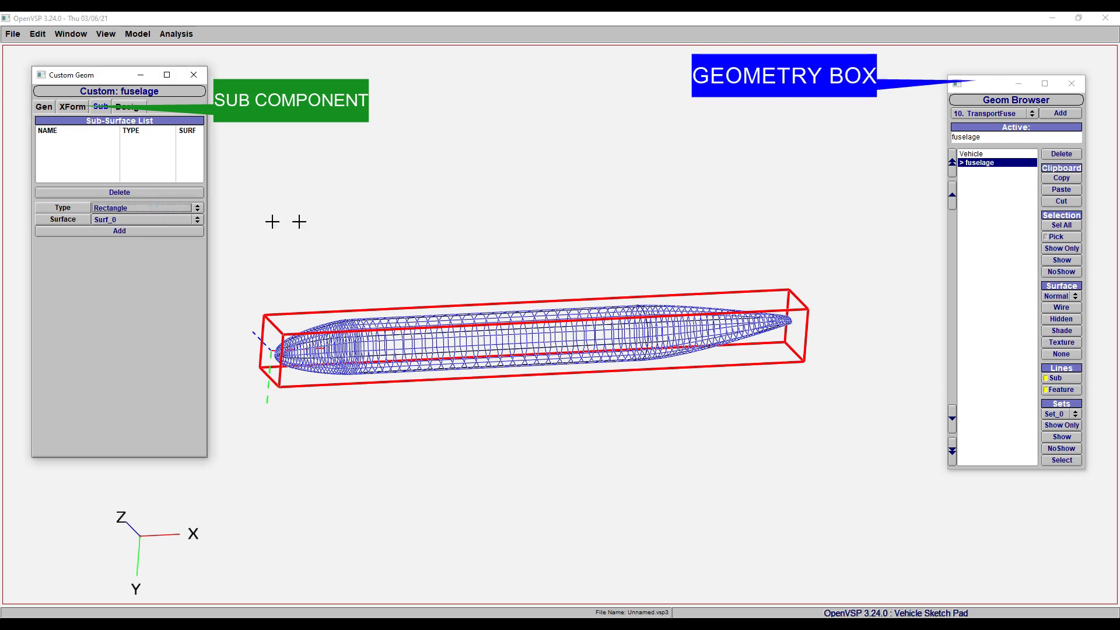
drag(373, 304, 562, 297)
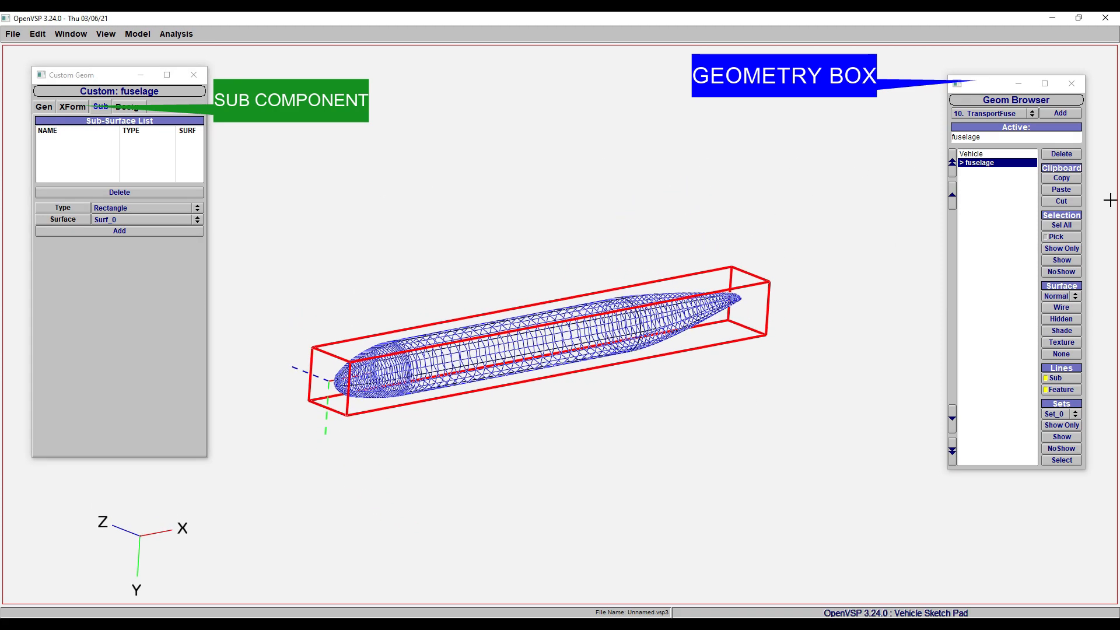
Display the fuselage as a shaded surface and centre it in the view
mouse_move(969, 86)
mouse_down()
mouse_move(977, 97)
mouse_move(975, 79)
mouse_up()
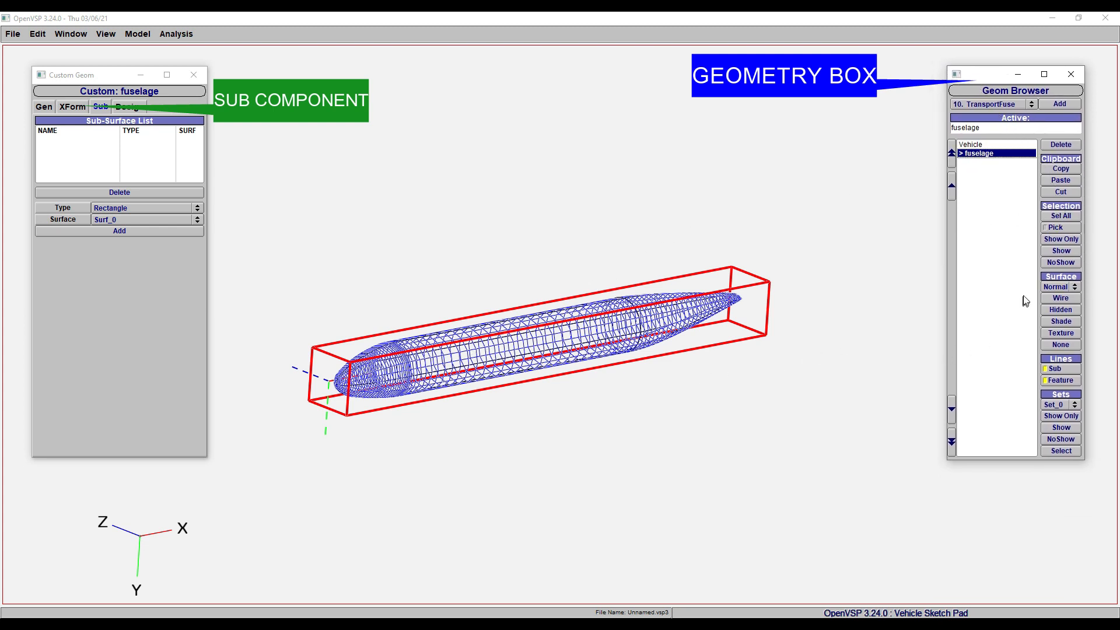
click(1061, 321)
mouse_move(620, 388)
mouse_down()
mouse_move(890, 426)
mouse_move(449, 309)
mouse_move(612, 379)
mouse_move(550, 372)
mouse_up()
key(F7)
key(c)
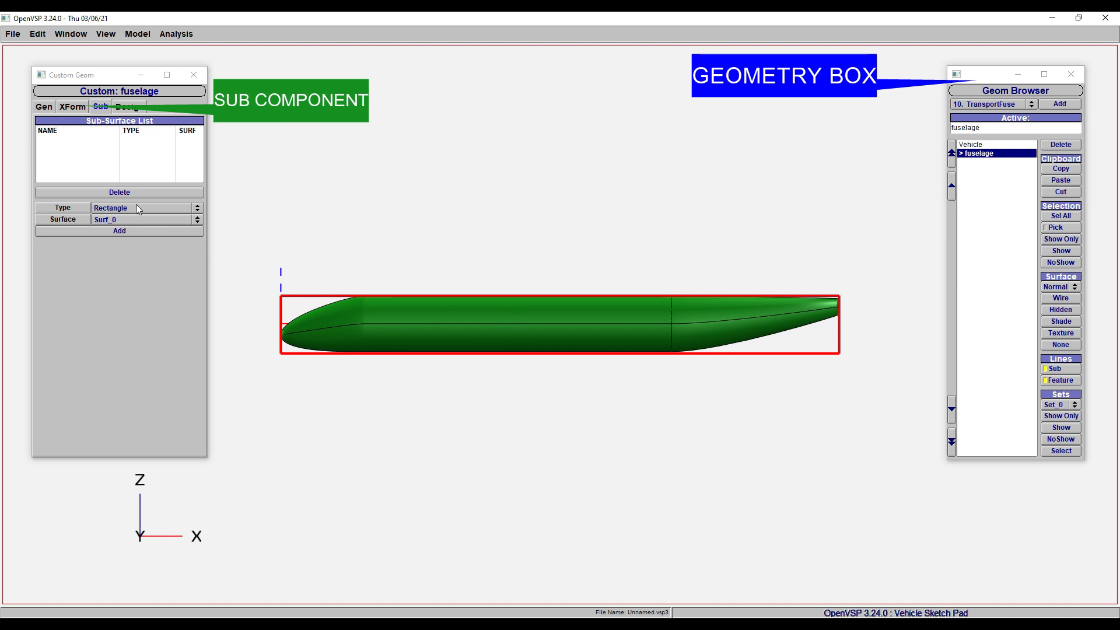
drag(366, 334, 680, 425)
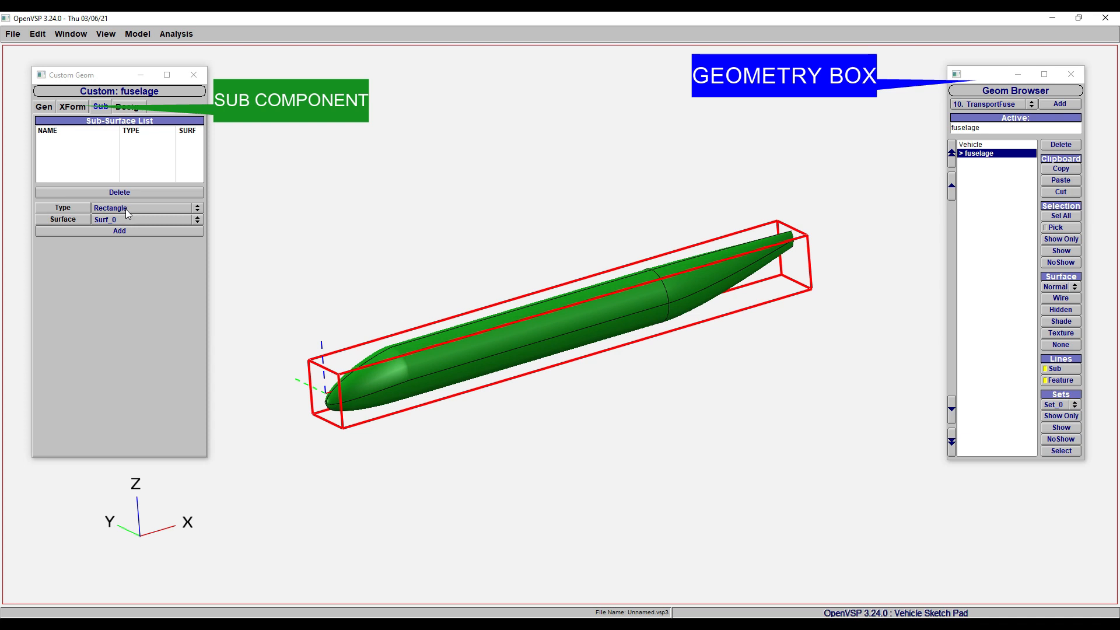
Add a rectangle sub-surface to the fuselage with Center U 0.3163, Center W 0.1939 and U Length 0.5102
click(135, 232)
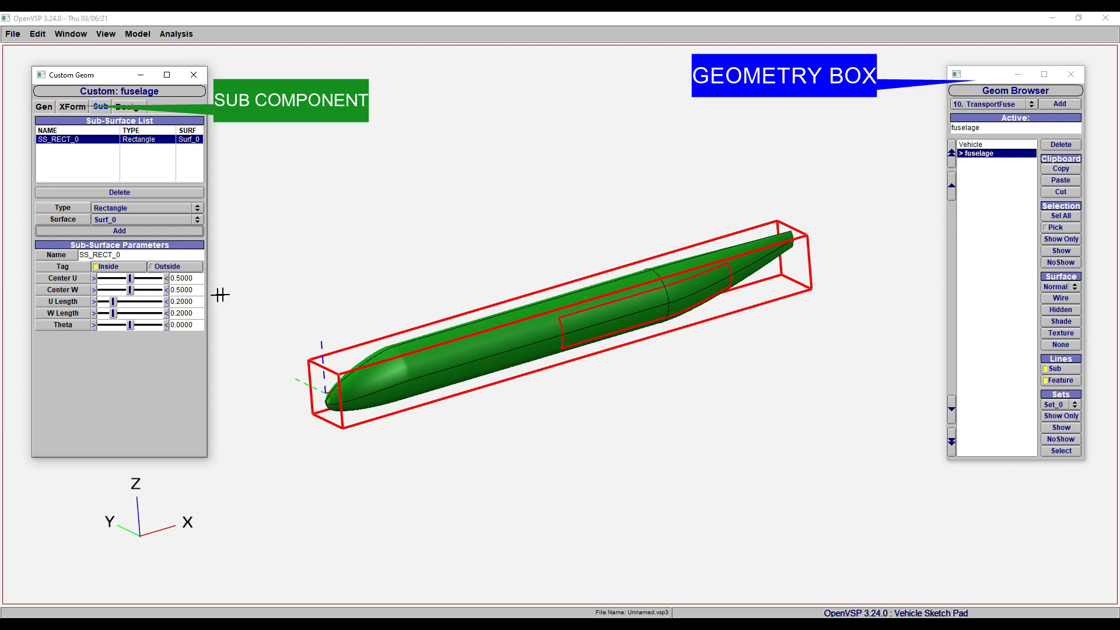
drag(130, 278, 114, 291)
drag(490, 420, 752, 281)
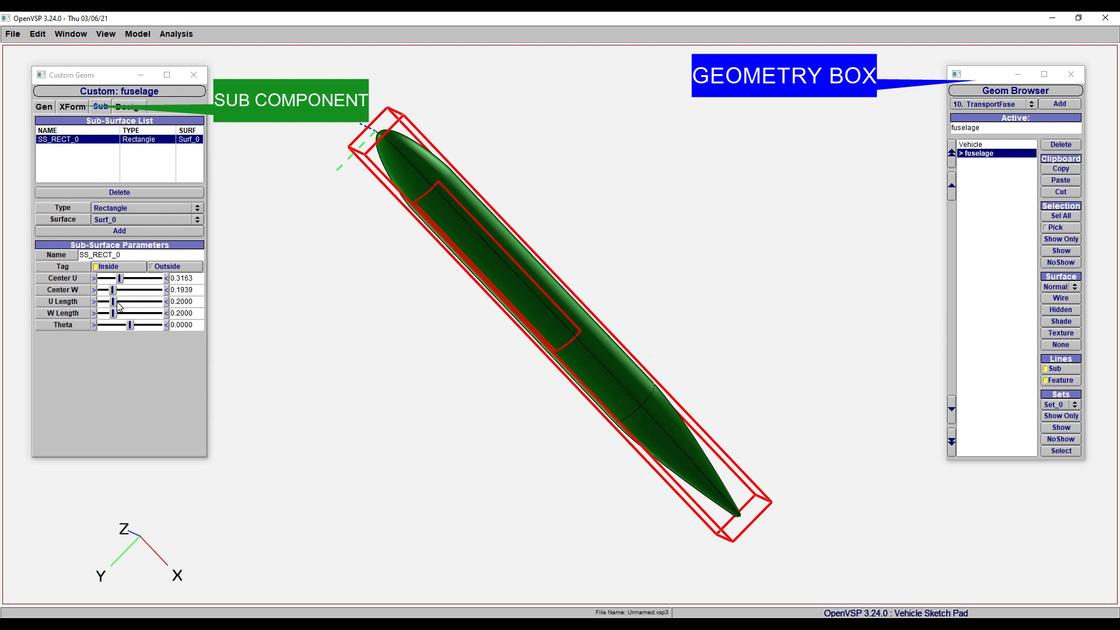
drag(114, 302, 131, 303)
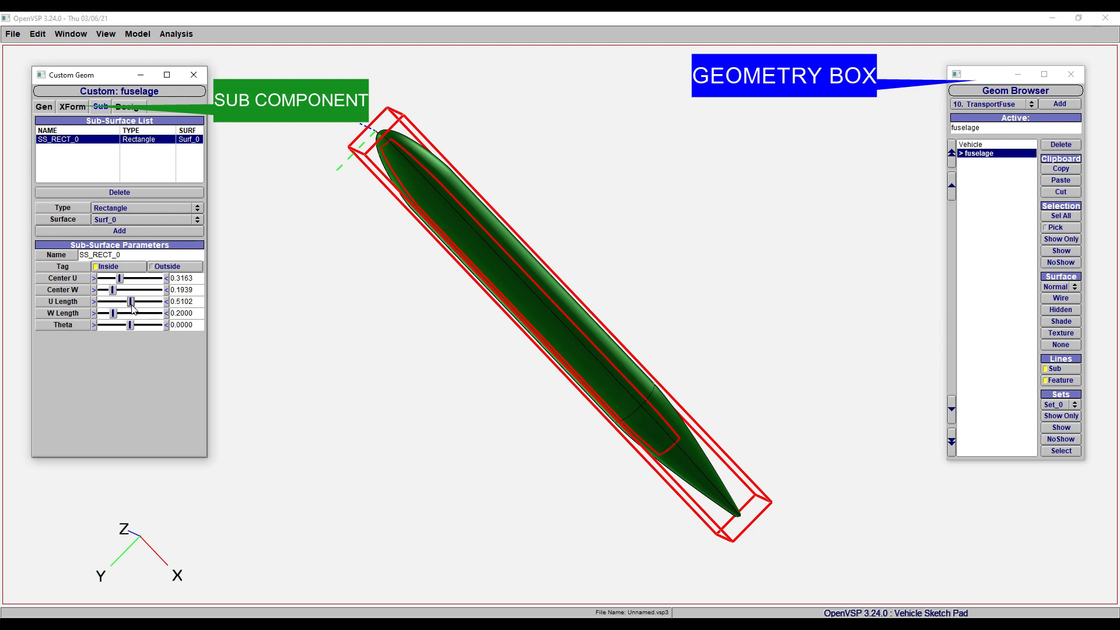
drag(382, 327, 283, 482)
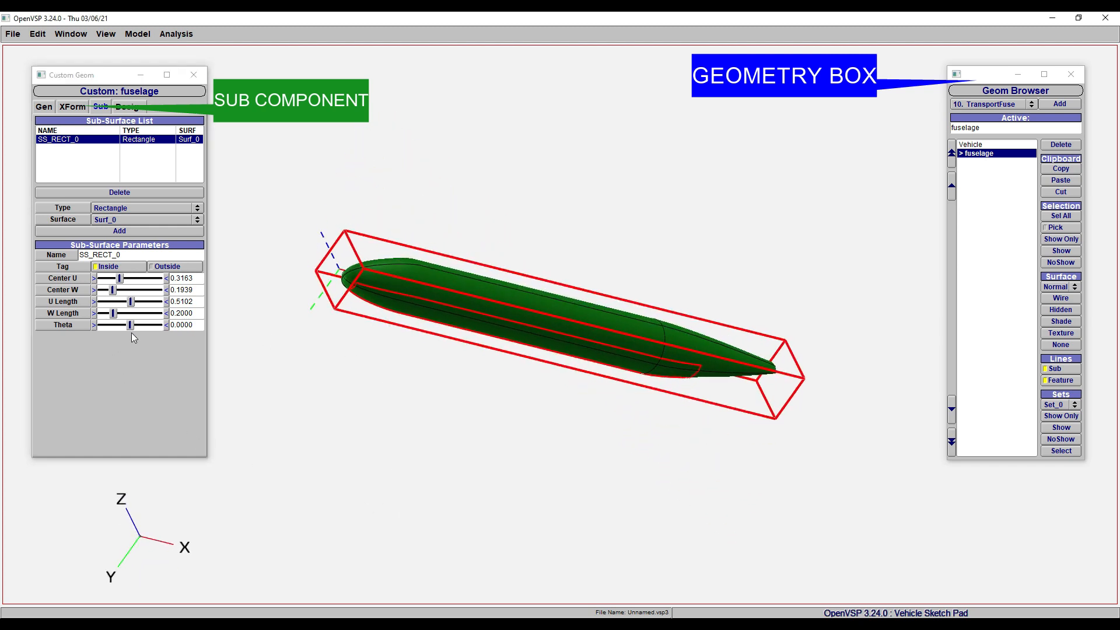
Try rotating the rectangle sub-surface with Theta and reset Theta to 0
mouse_move(130, 325)
mouse_down()
mouse_move(116, 324)
mouse_move(138, 324)
mouse_up()
click(180, 326)
double_click(180, 325)
text(0)
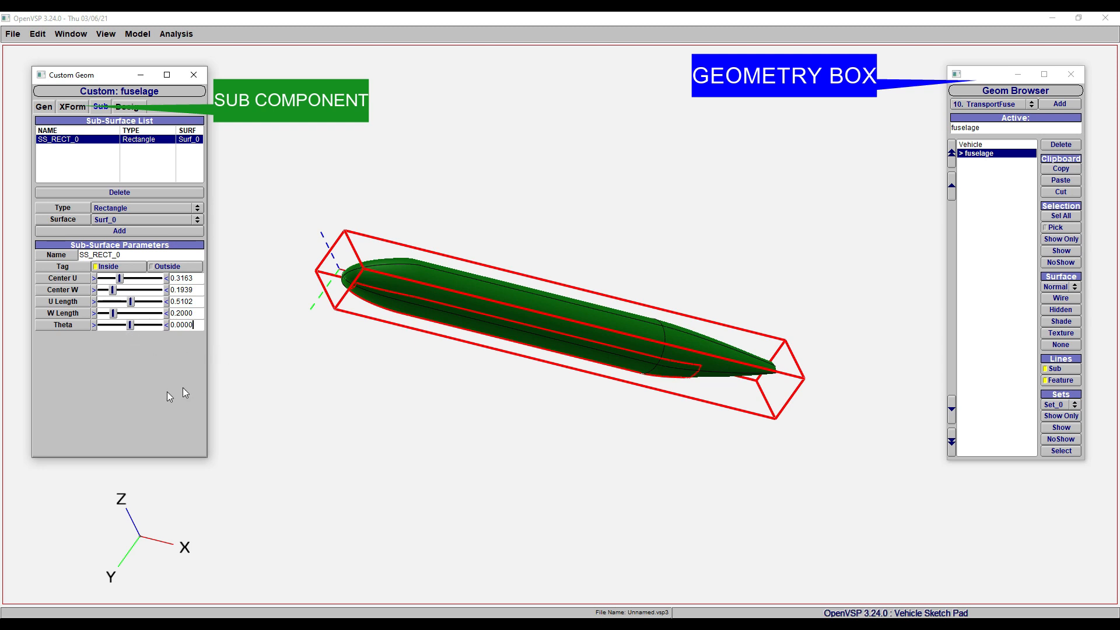
Try a second rectangle sub-surface near the nose with Center U 0.0612, and delete it again
click(145, 232)
drag(485, 298, 192, 466)
drag(131, 278, 104, 280)
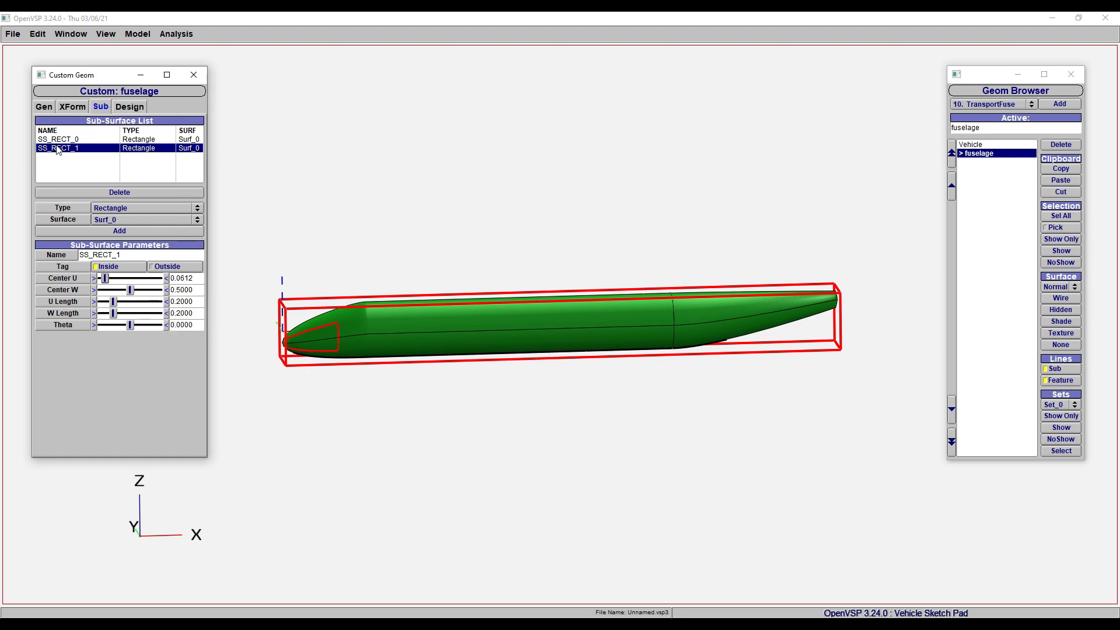
click(158, 151)
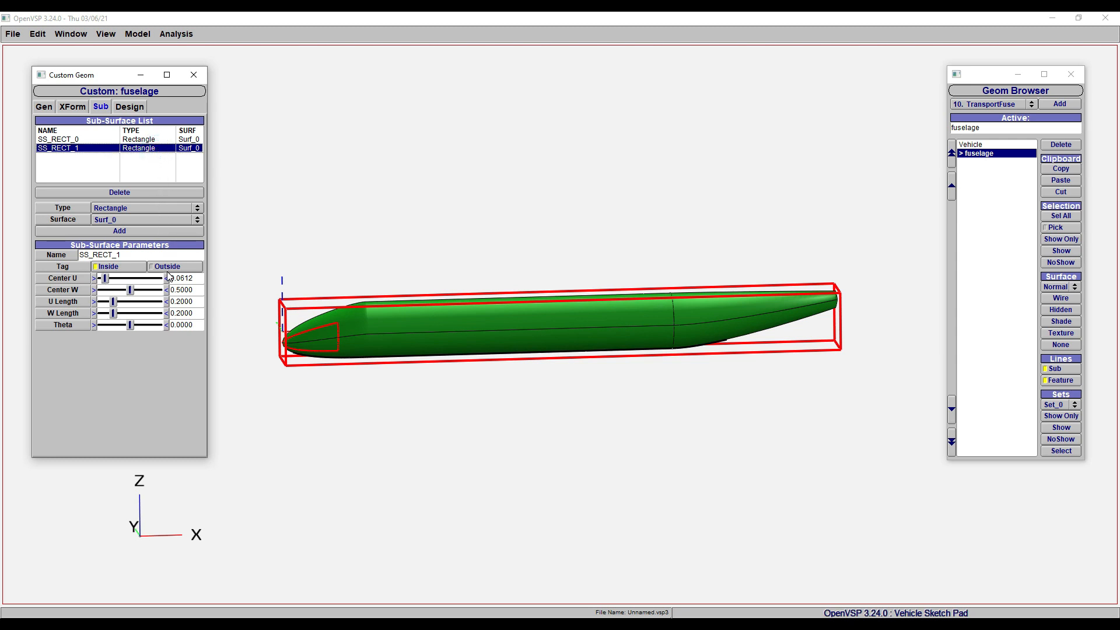
click(141, 194)
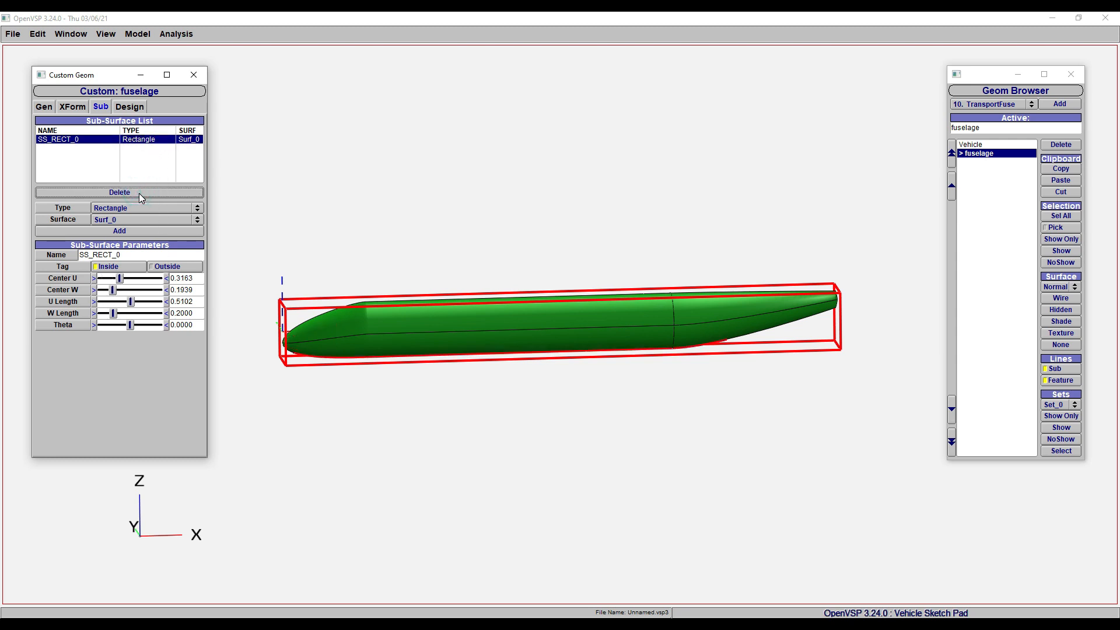
Delete the remaining rectangle sub-surface from the fuselage
drag(490, 405, 536, 166)
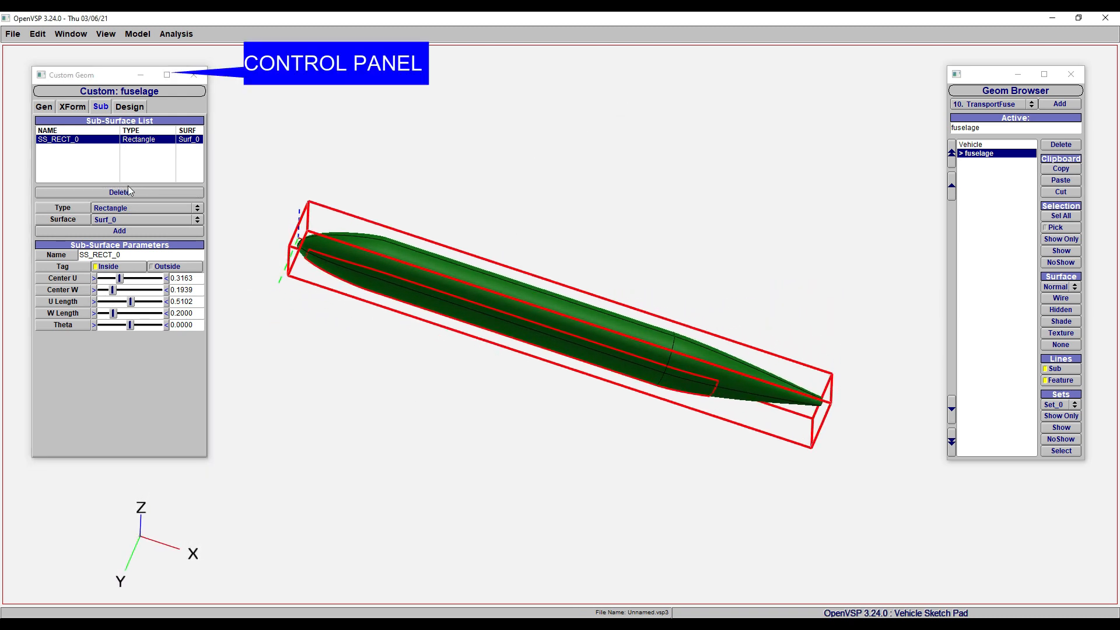
click(135, 139)
click(119, 192)
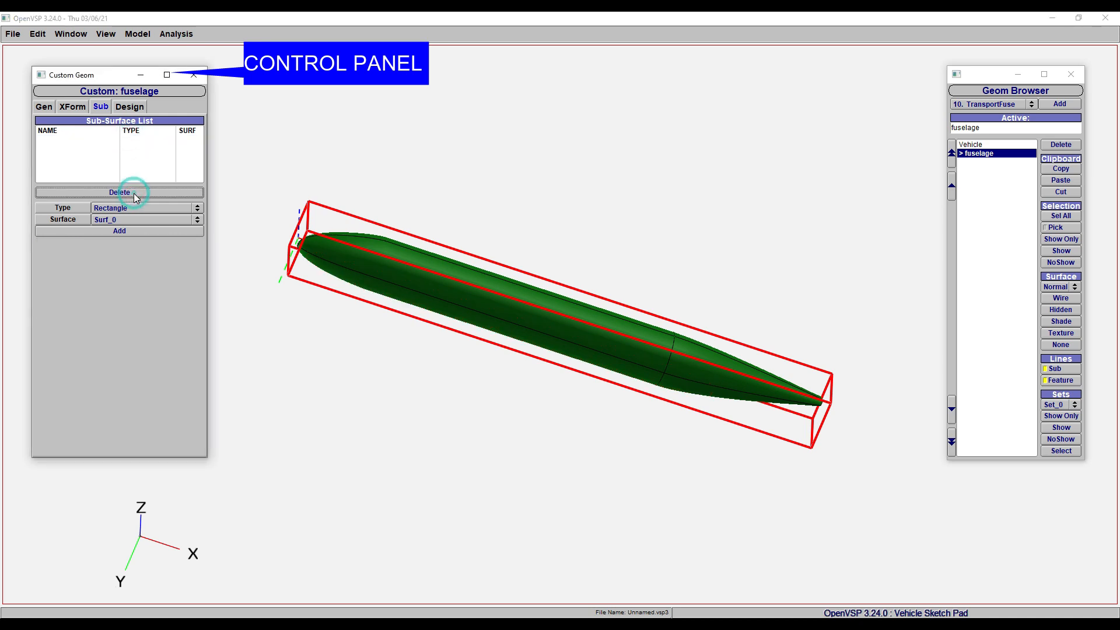
drag(570, 405, 535, 506)
Set the fuselage's design length to 30 and fit the whole body in view
click(121, 111)
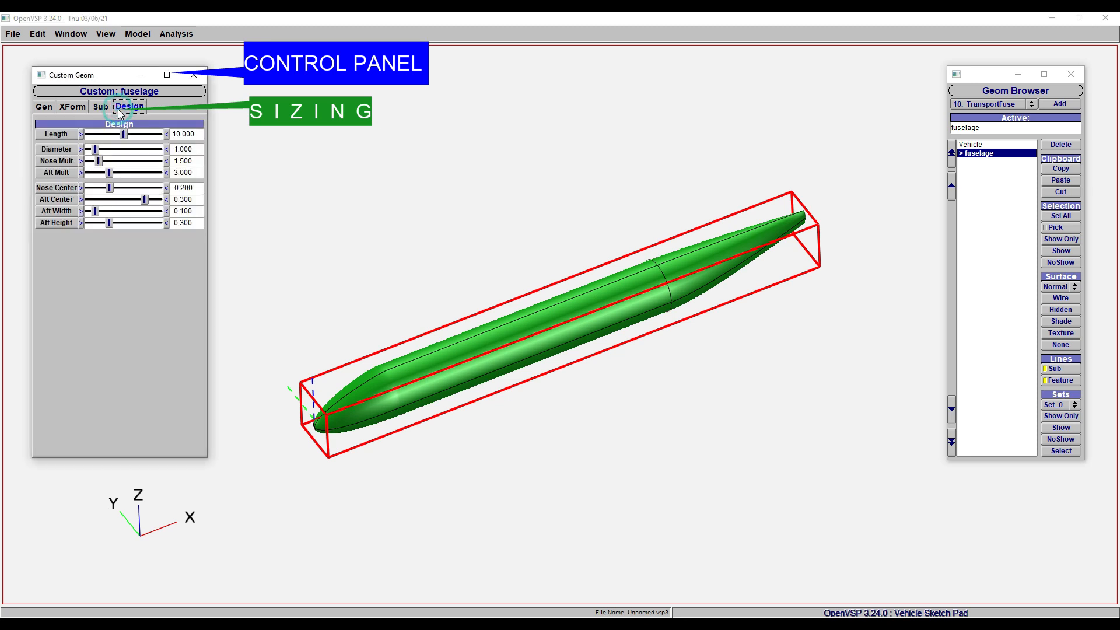
drag(472, 250, 367, 201)
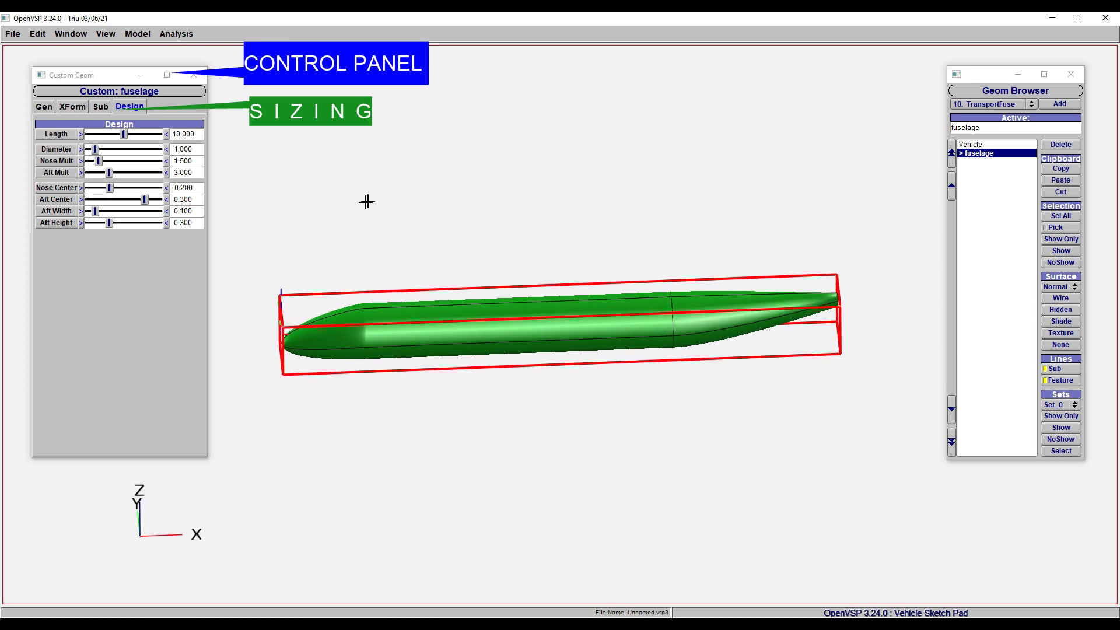
click(188, 134)
click(187, 135)
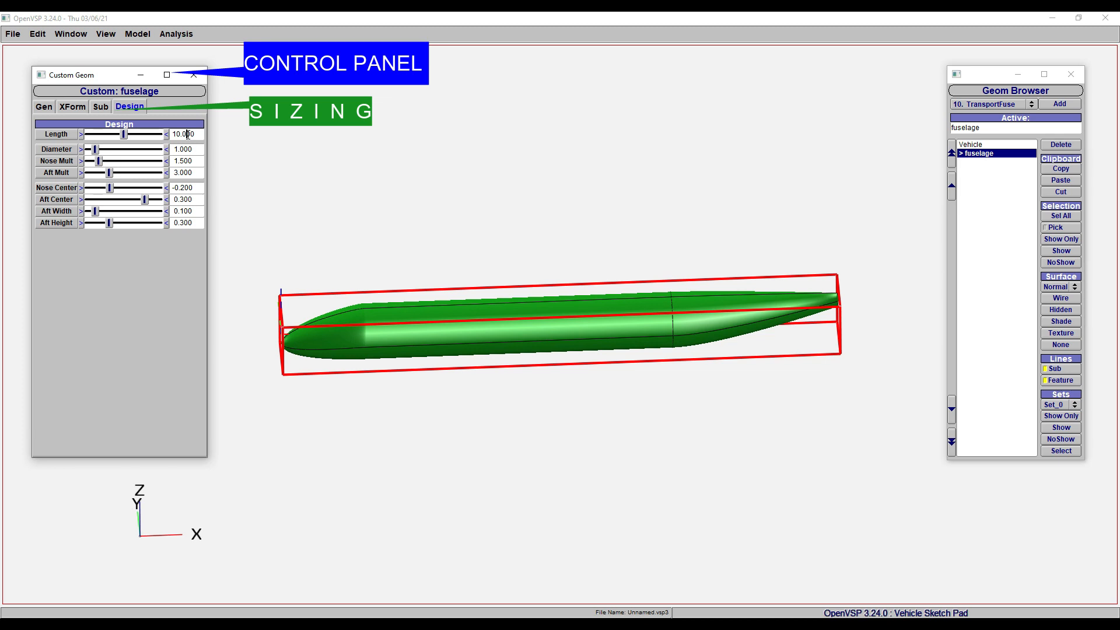
double_click(188, 135)
double_click(188, 134)
double_click(188, 135)
text(30)
key(Return)
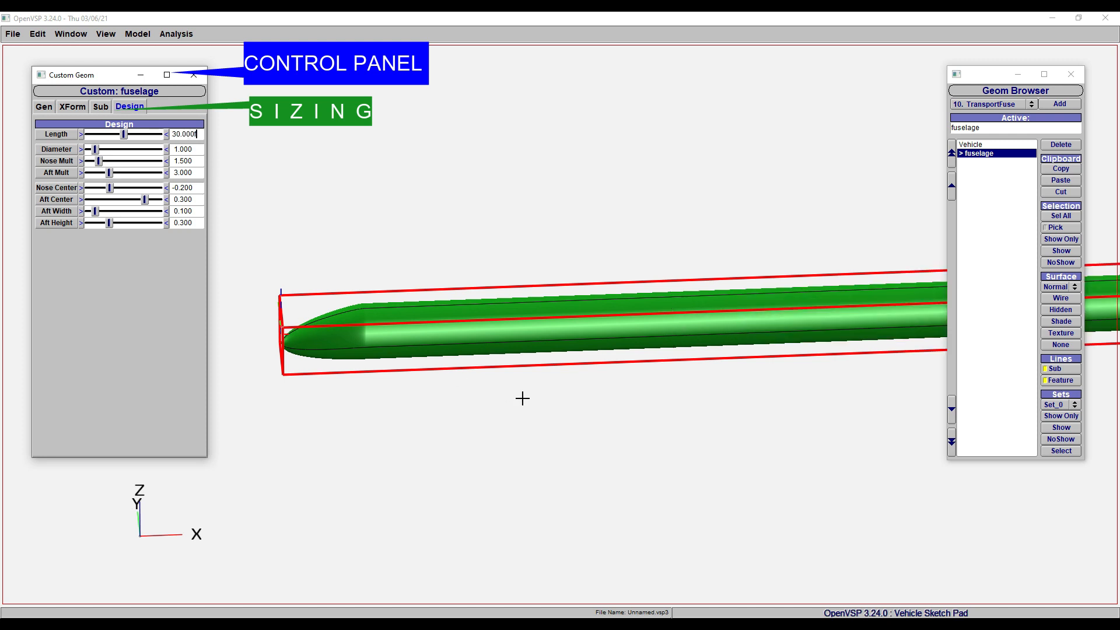
click(194, 75)
click(421, 437)
key(f)
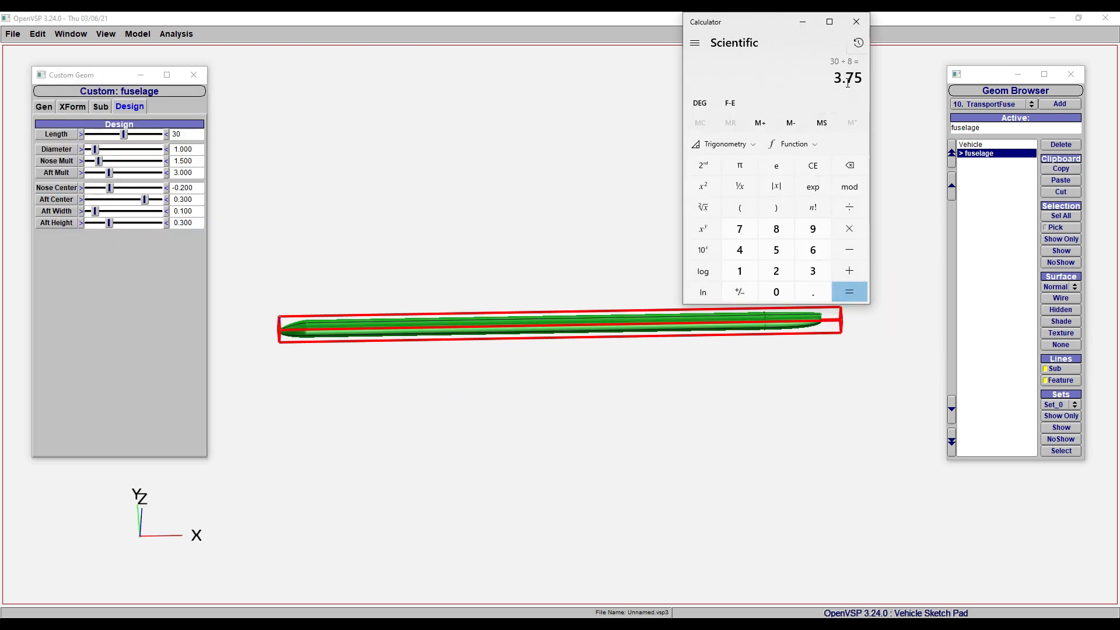
Close the calculator and set the fuselage's diameter to 3.75
click(856, 22)
triple_click(191, 153)
text(3)
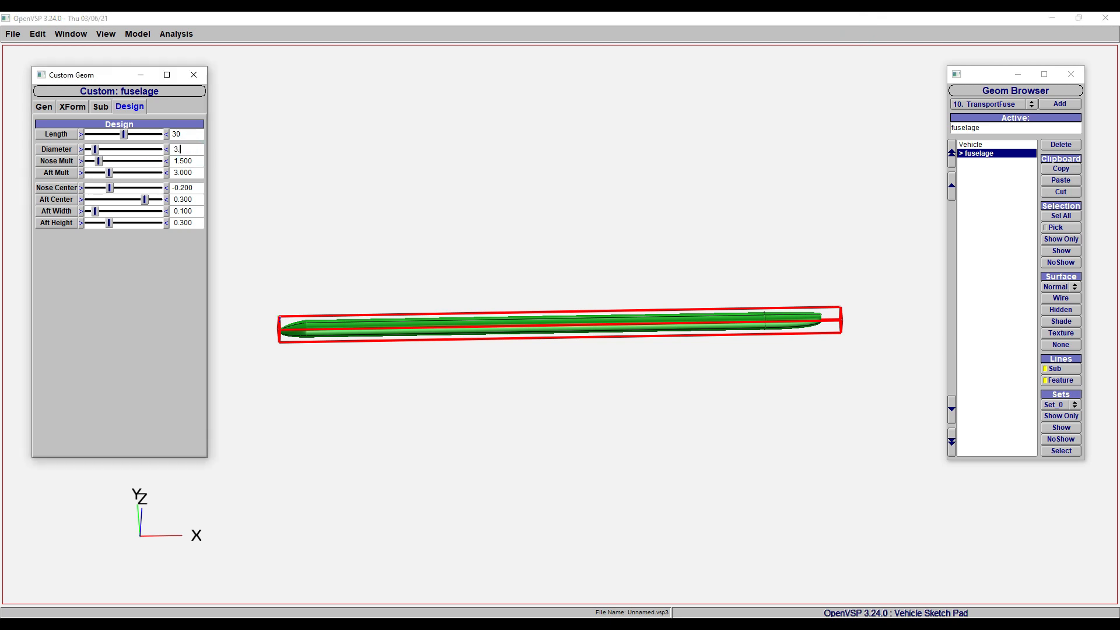
text(.75)
key(Return)
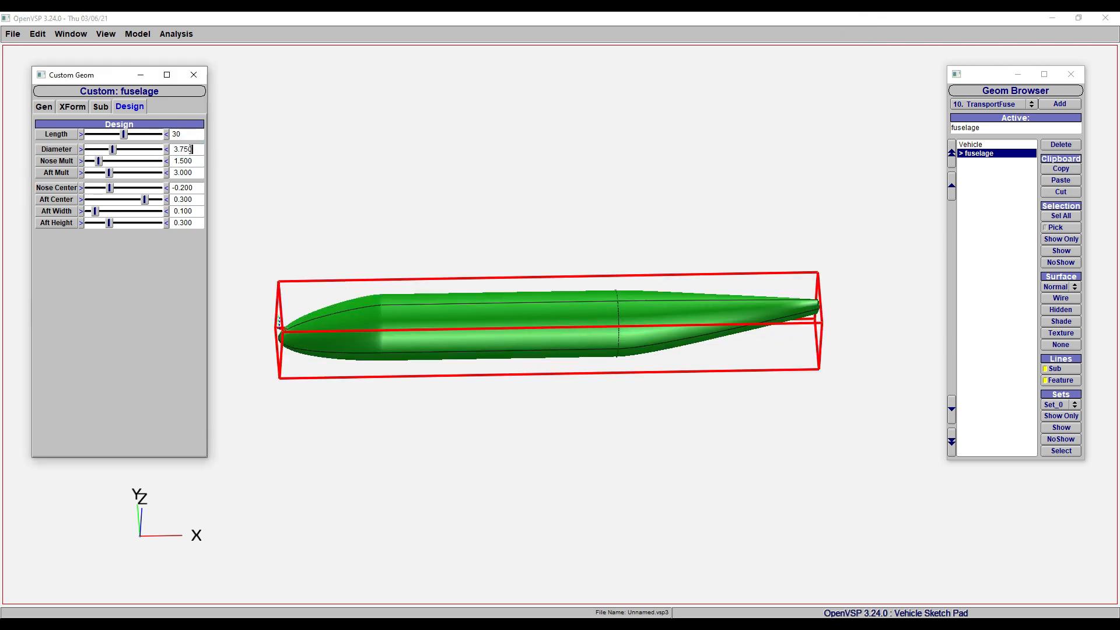
Try a slightly larger diameter for the fuselage, and set it back to 3.75
click(111, 150)
mouse_move(112, 153)
mouse_down()
mouse_move(99, 153)
mouse_move(115, 153)
mouse_up()
triple_click(189, 153)
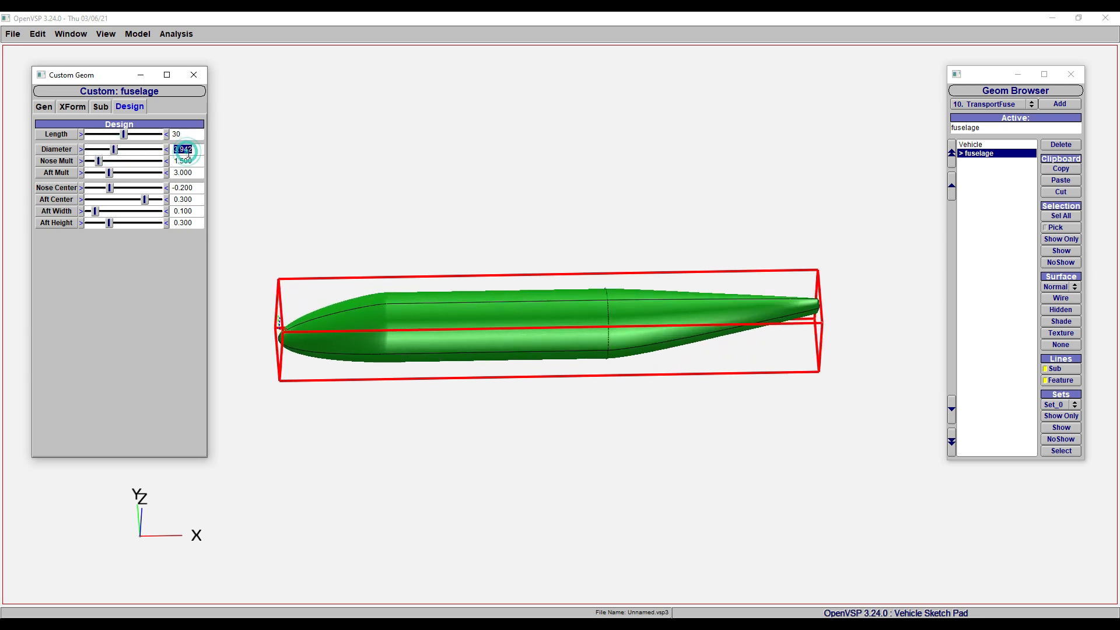
text(3.75)
key(Return)
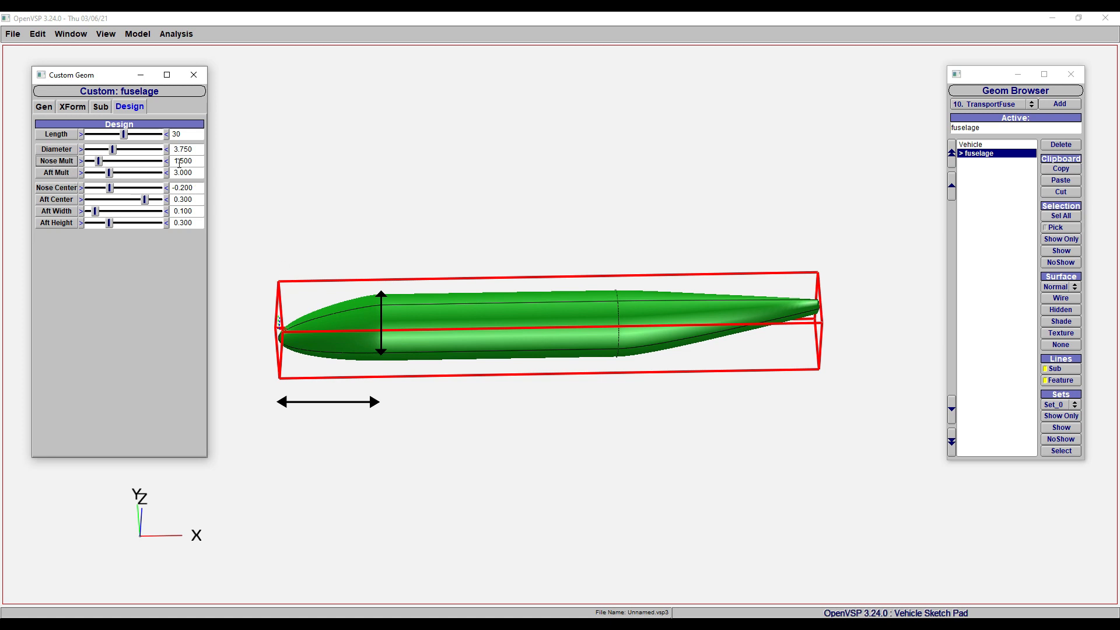
Review the fuselage's Nose Mult and set its Aft Mult to 2.5
double_click(179, 162)
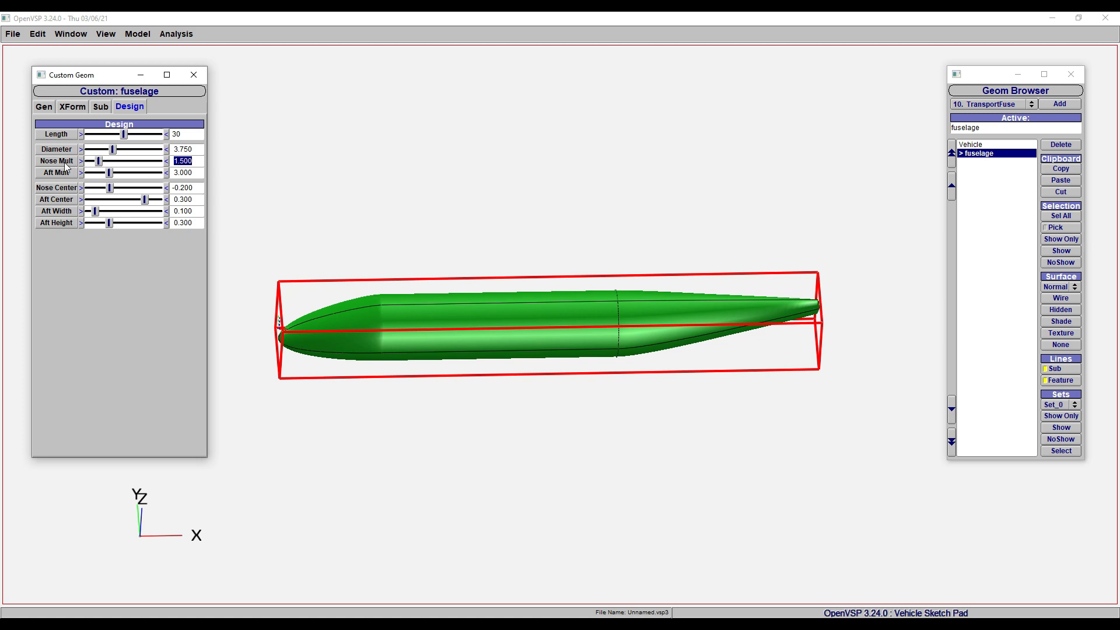
click(203, 163)
drag(171, 161, 222, 165)
double_click(185, 173)
text(2.5)
key(Return)
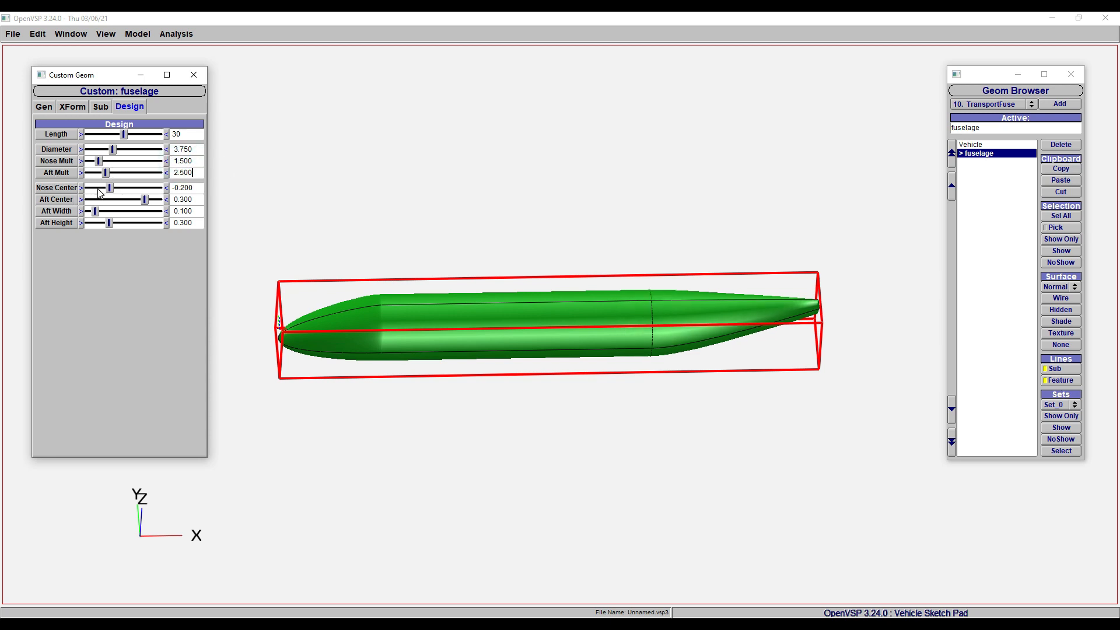
Check the Nose Center description, and set Nose Center to about 0.258, Aft Center to 0.5, Aft Width to about 0.299 and Aft Height to about 0.307
click(63, 188)
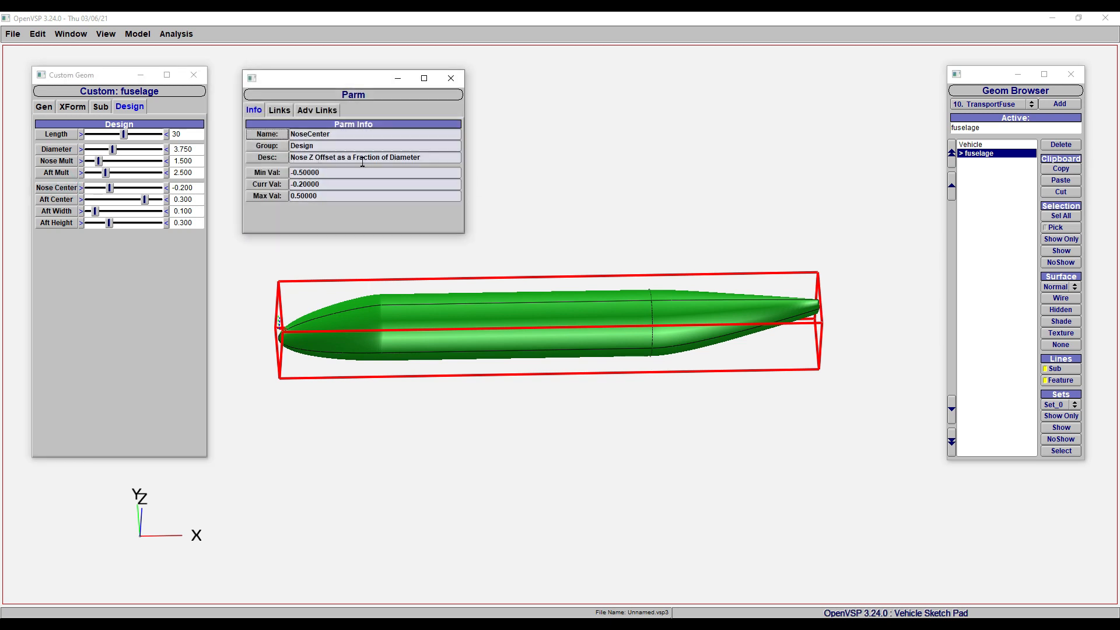
click(451, 78)
drag(111, 188, 128, 196)
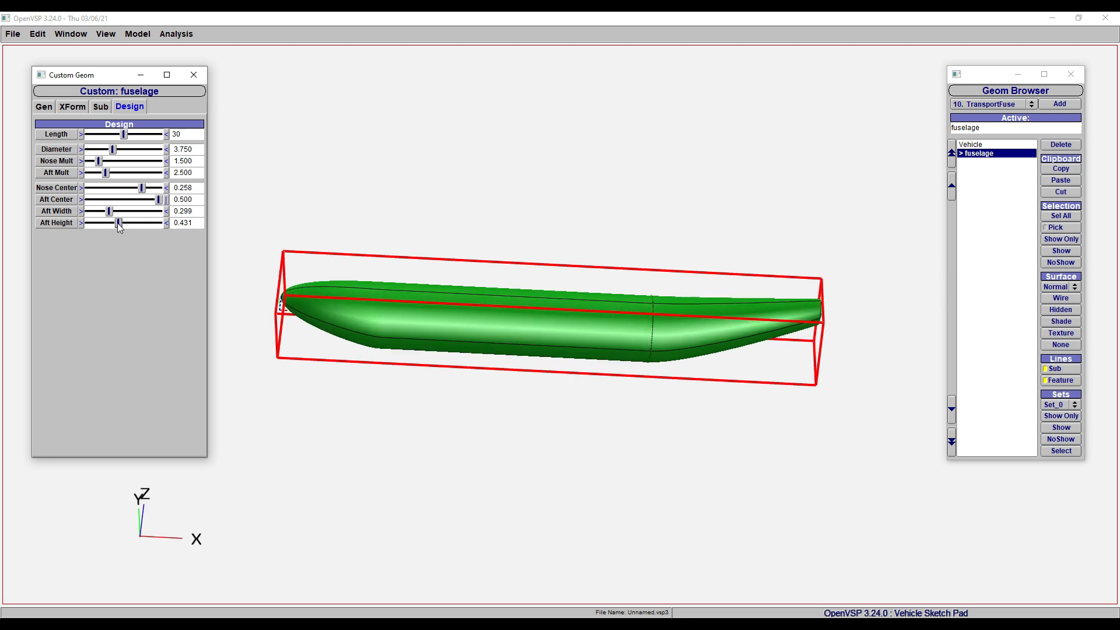
drag(120, 225, 111, 224)
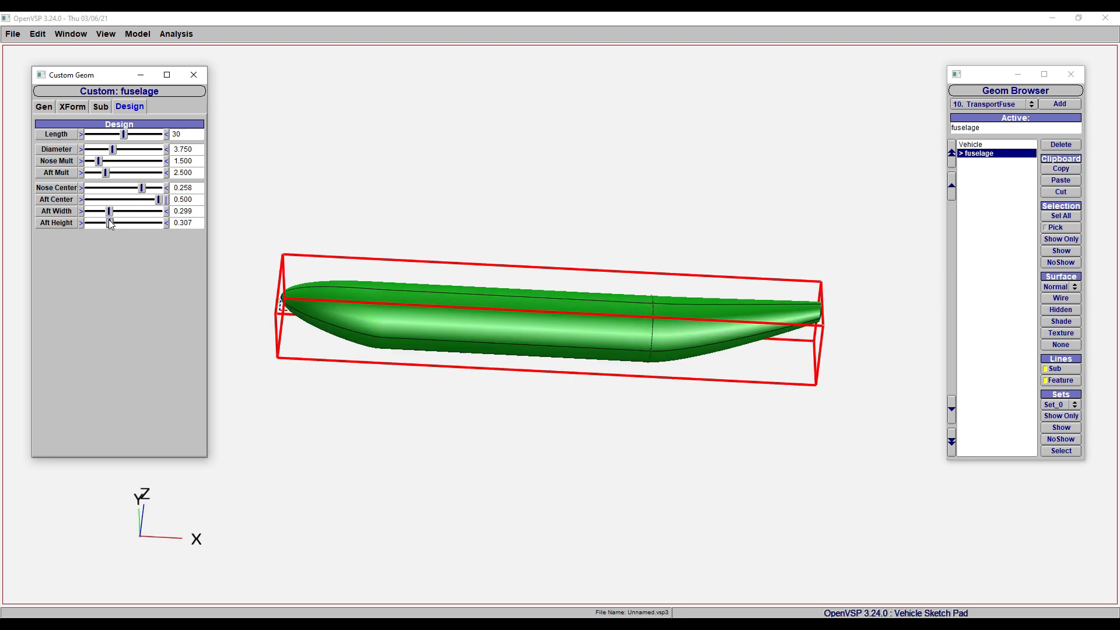
drag(675, 498, 845, 432)
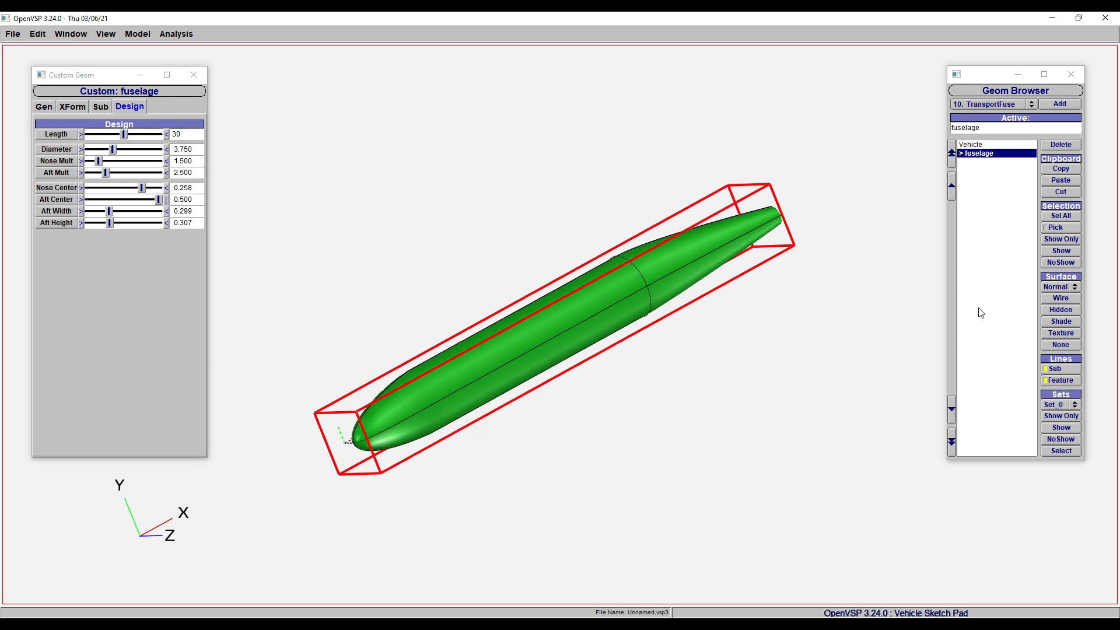
Deselect the fuselage and add a WING component to the vehicle
click(1007, 321)
drag(705, 493, 595, 274)
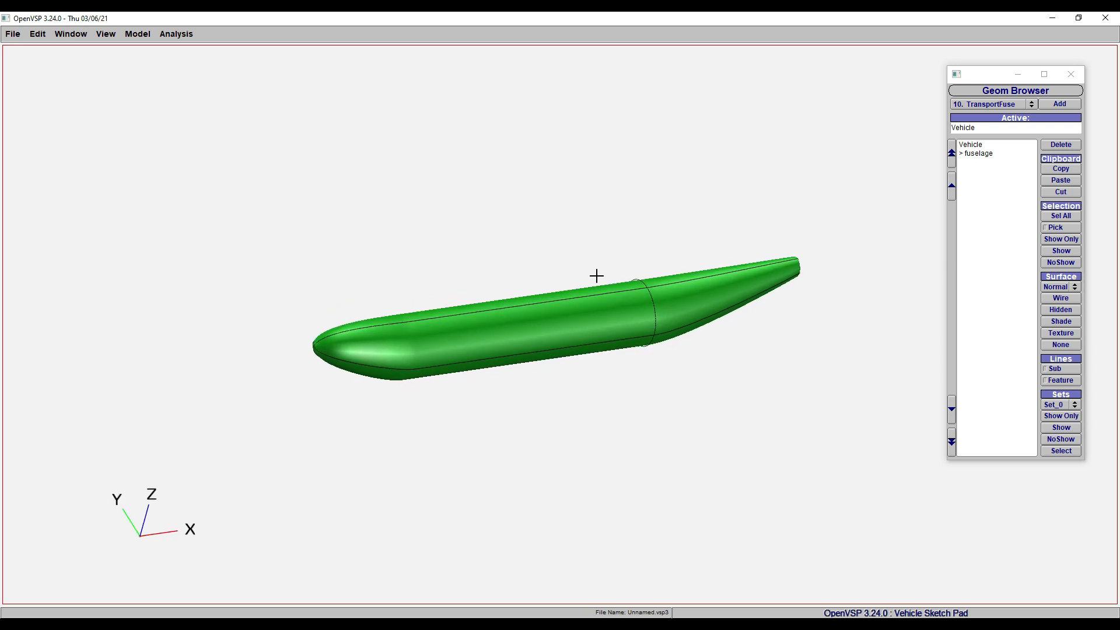
click(985, 105)
click(996, 179)
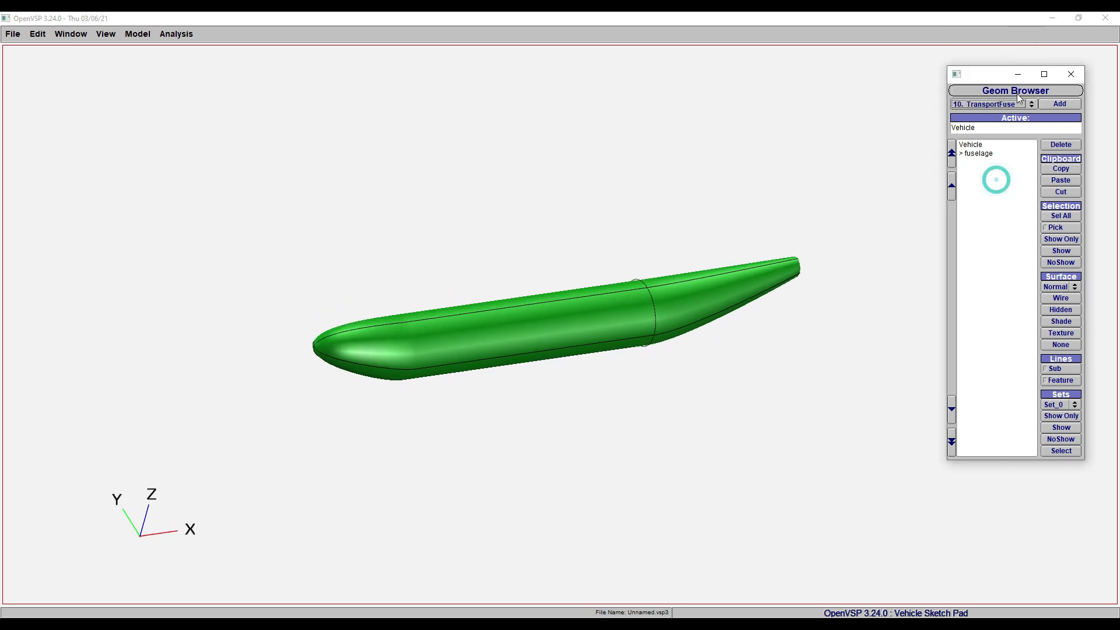
drag(989, 76, 988, 207)
click(981, 234)
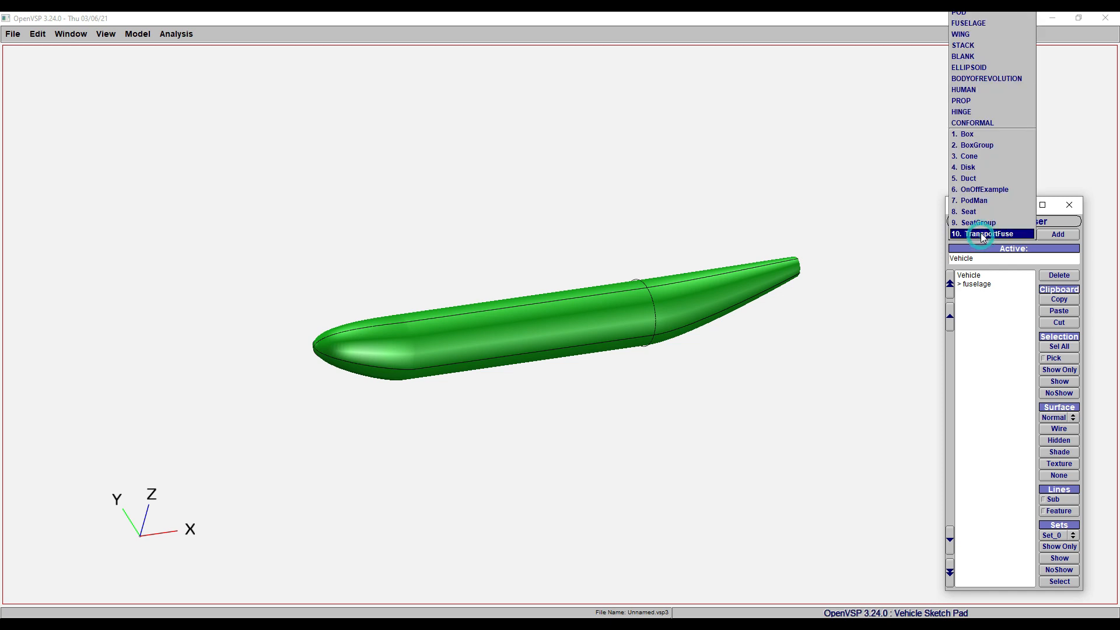
click(1000, 34)
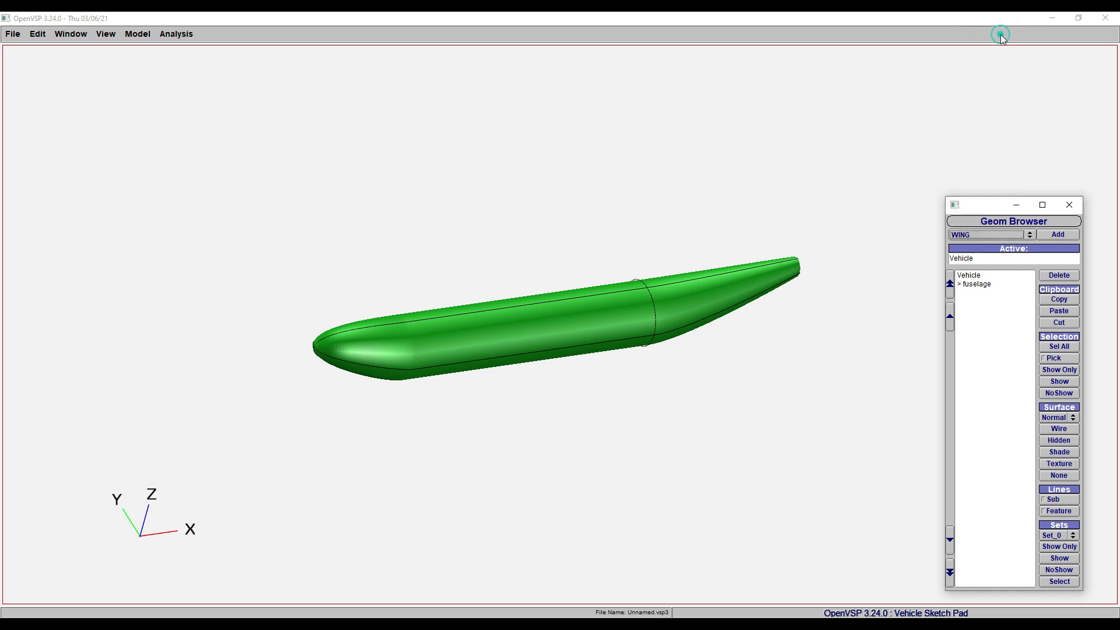
click(1057, 235)
Inspect the new wing against the fuselage and shorten the component's name to Wing
drag(585, 360, 393, 280)
drag(804, 319, 674, 425)
drag(116, 131, 97, 130)
key(BackSpace)
key(Return)
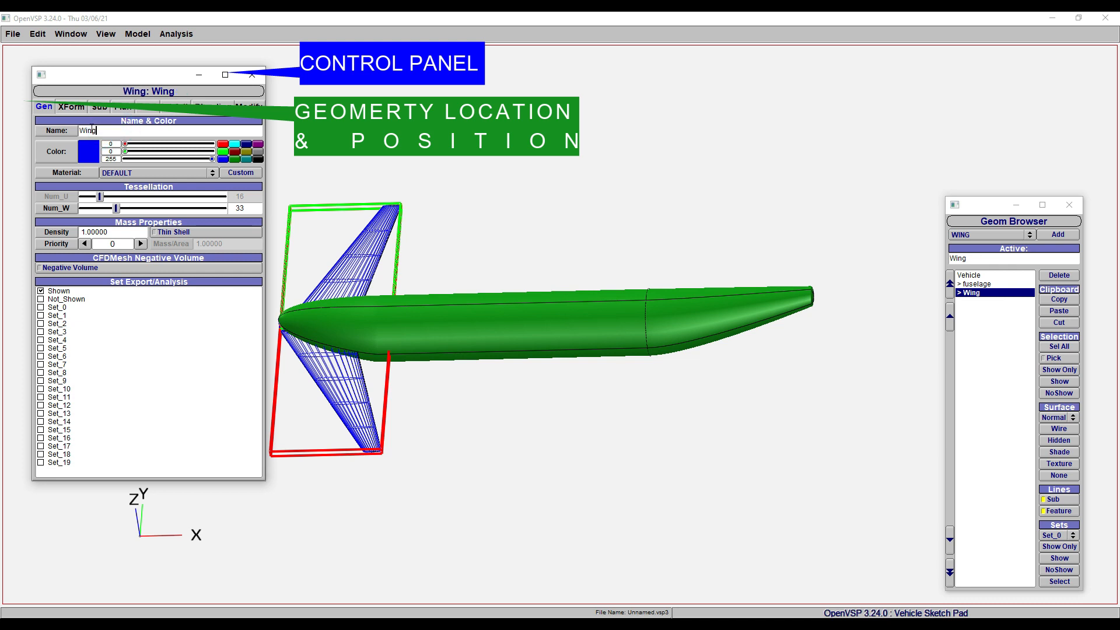
Give the wing the Green Plastic material and a density of 2700
click(128, 174)
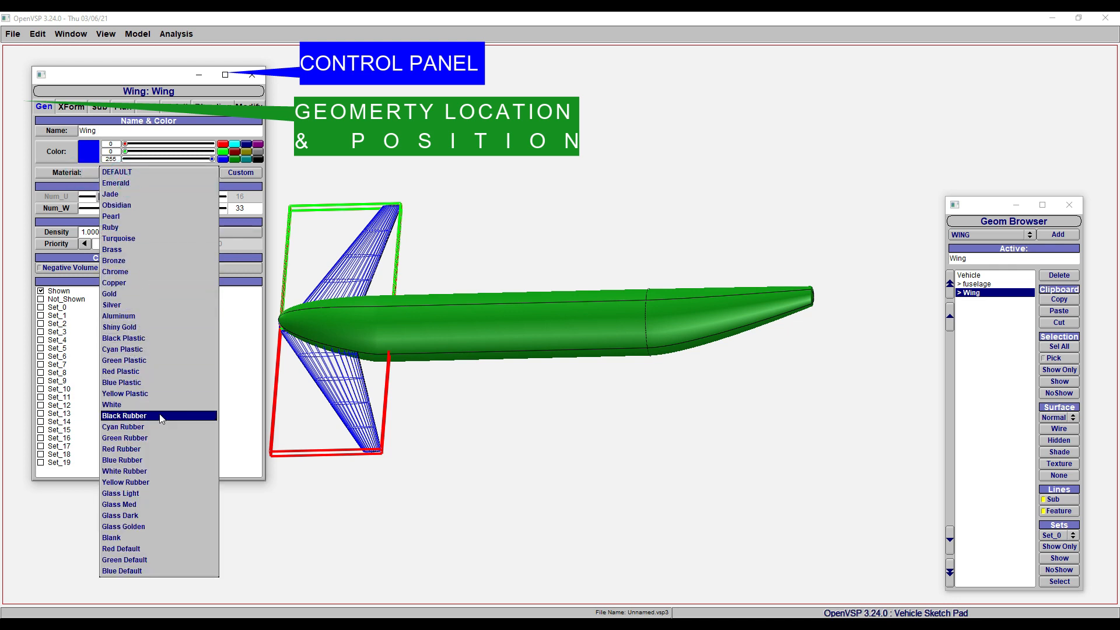
click(155, 361)
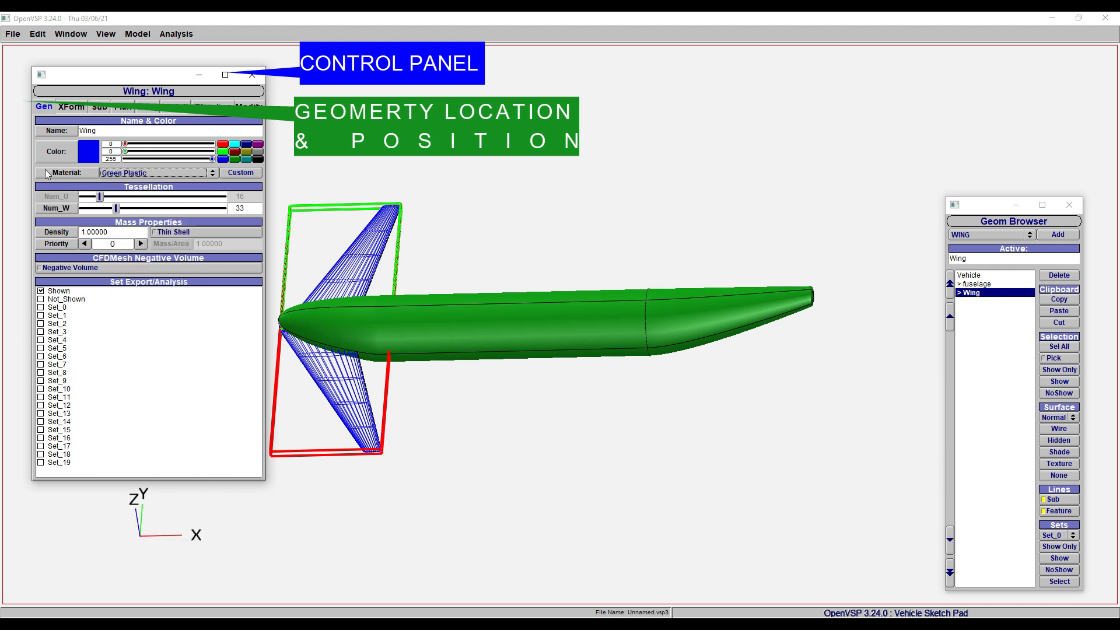
click(99, 232)
double_click(100, 232)
text(2700)
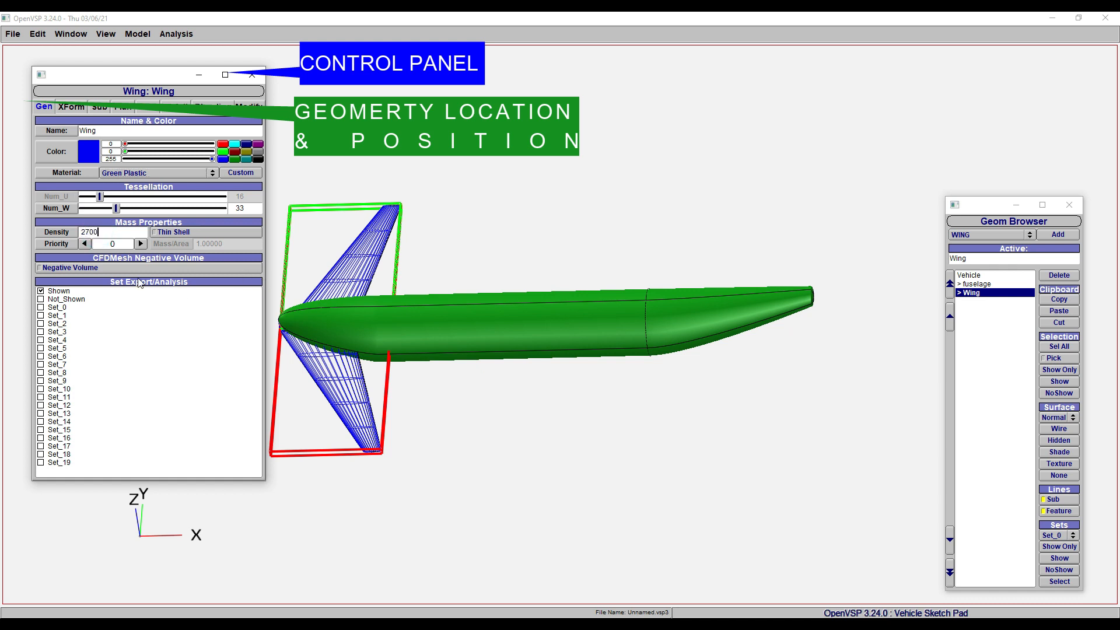
Try moving the wing along the fuselage to an X location of 10 and of 30
click(70, 107)
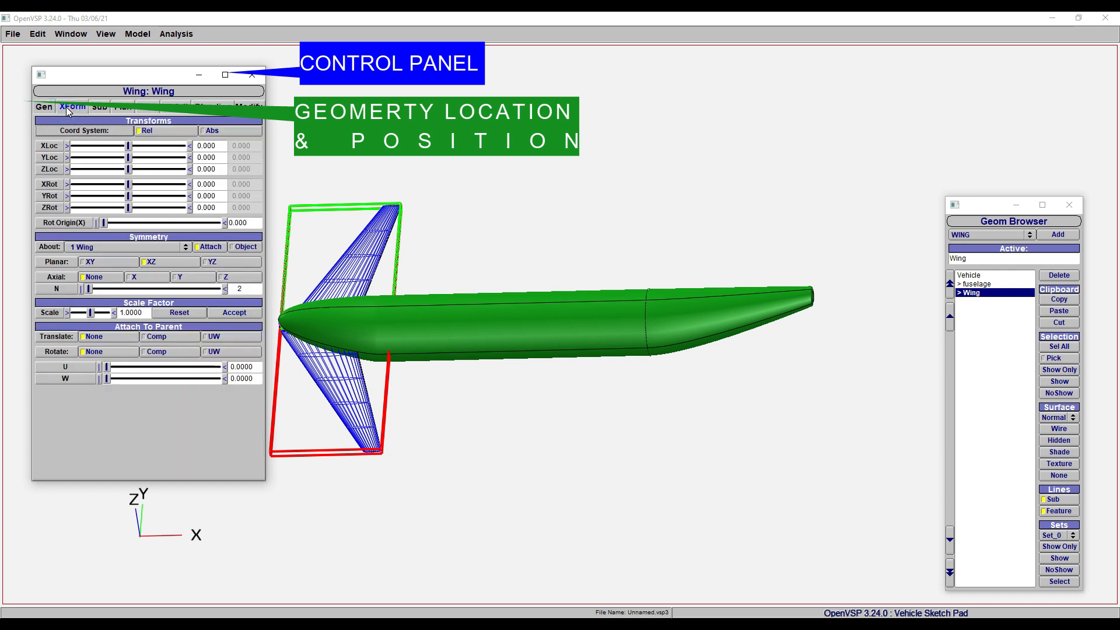
drag(434, 318, 337, 226)
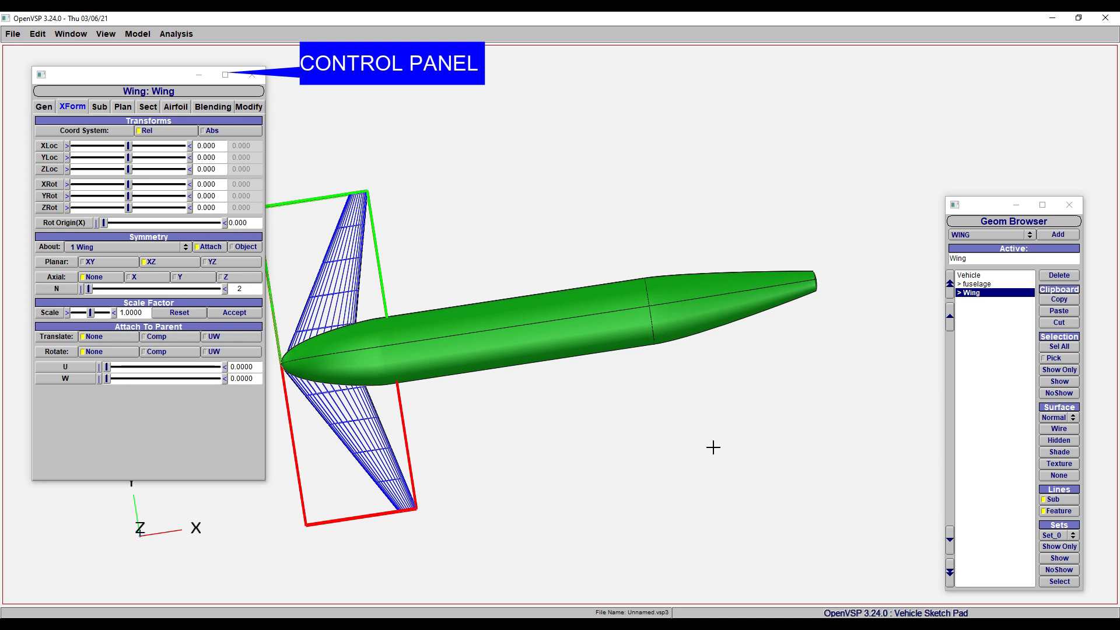
drag(129, 146, 186, 149)
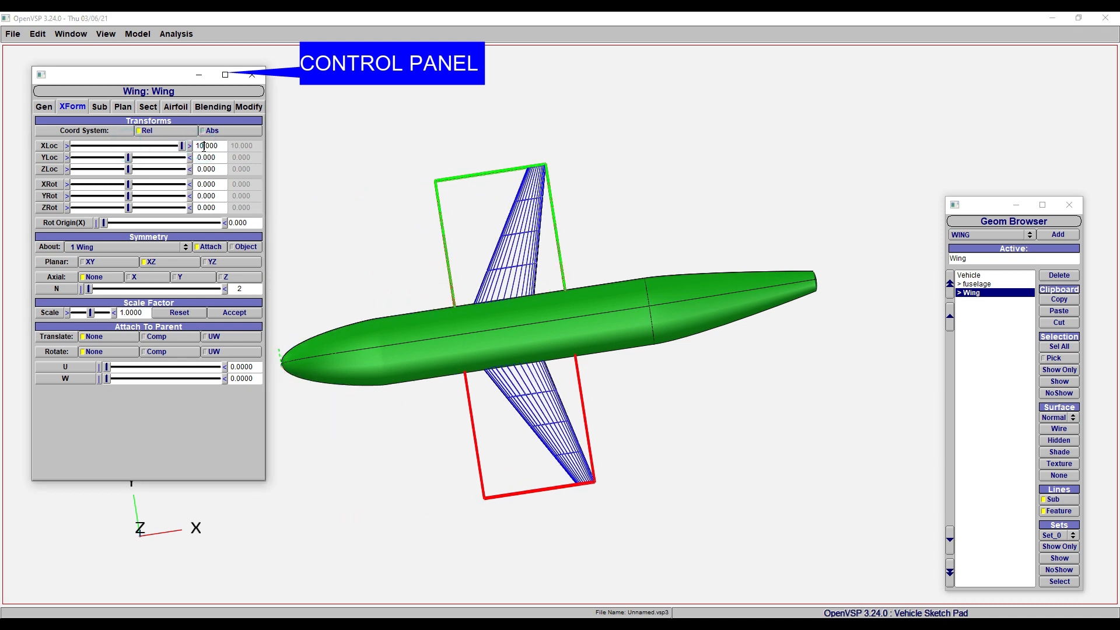
double_click(204, 146)
text(30)
key(Return)
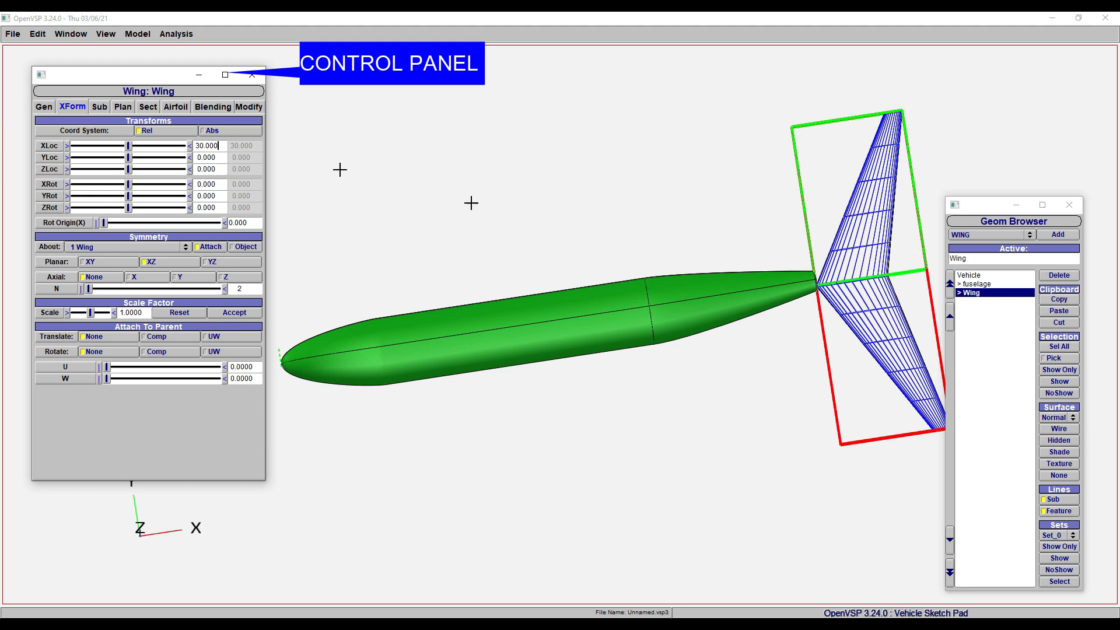
Move the wing forward along the fuselage to an X location of 10.5
drag(129, 146, 1, 150)
mouse_move(75, 145)
mouse_down()
mouse_move(131, 146)
mouse_move(70, 159)
mouse_up()
click(580, 114)
triple_click(211, 146)
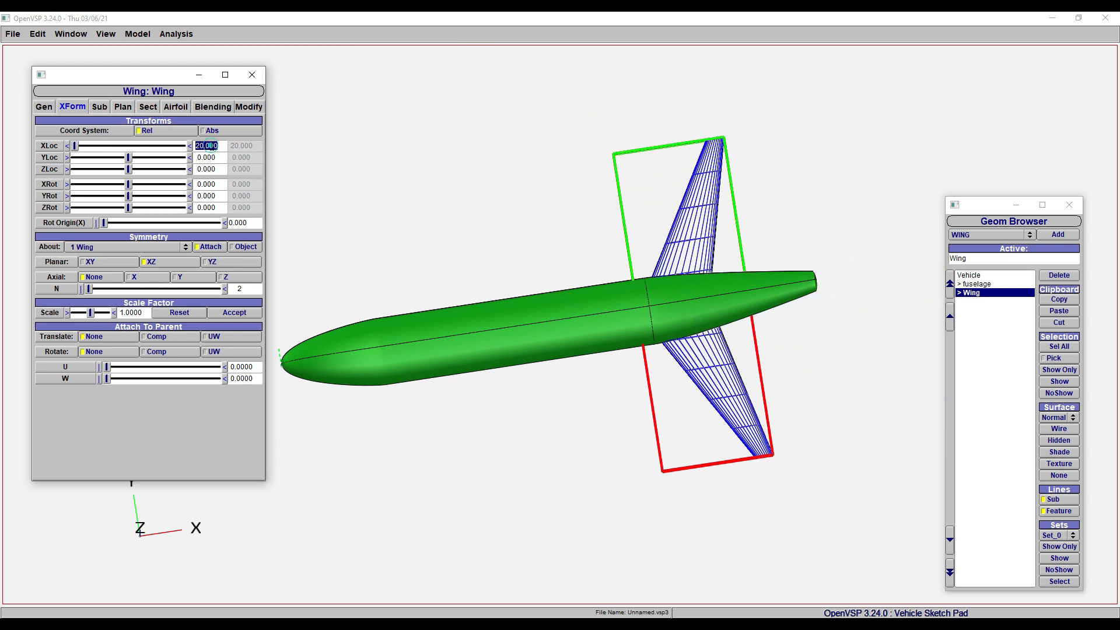
text(10.5)
key(Return)
drag(585, 395, 752, 355)
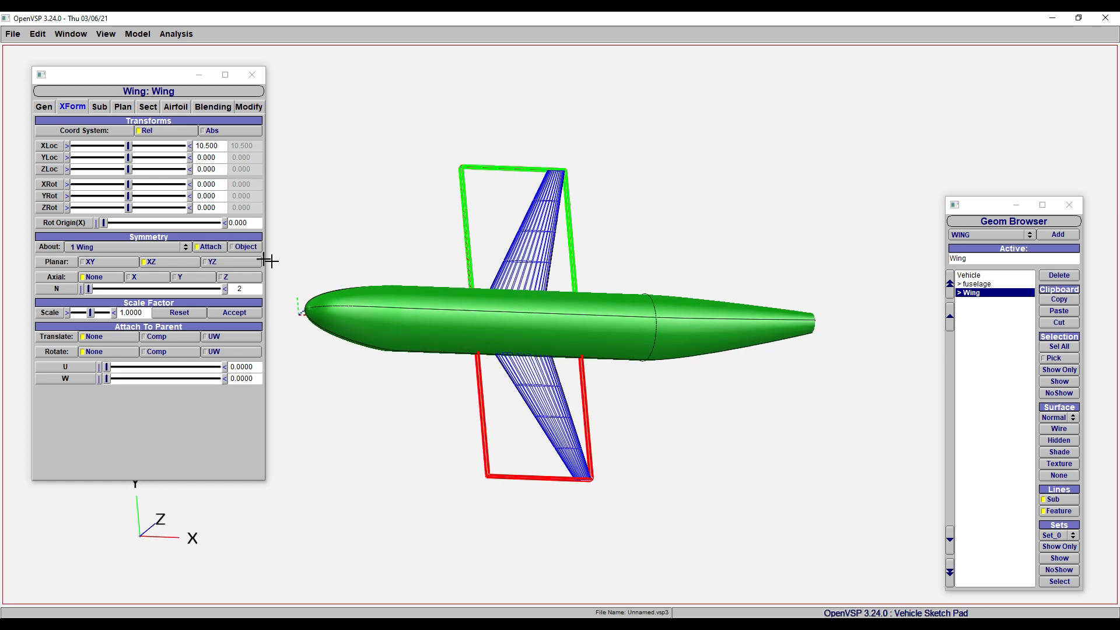
Switch the wing's XZ planar symmetry off and back on, inspecting the mirrored wing pair on the fuselage
drag(352, 238, 228, 252)
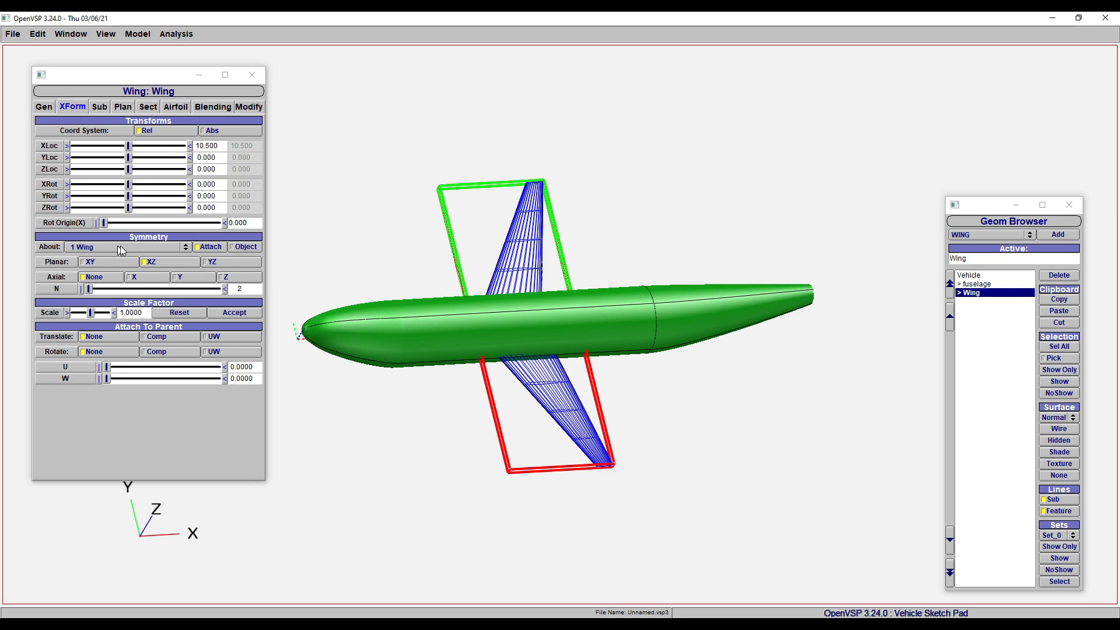
drag(501, 276, 453, 290)
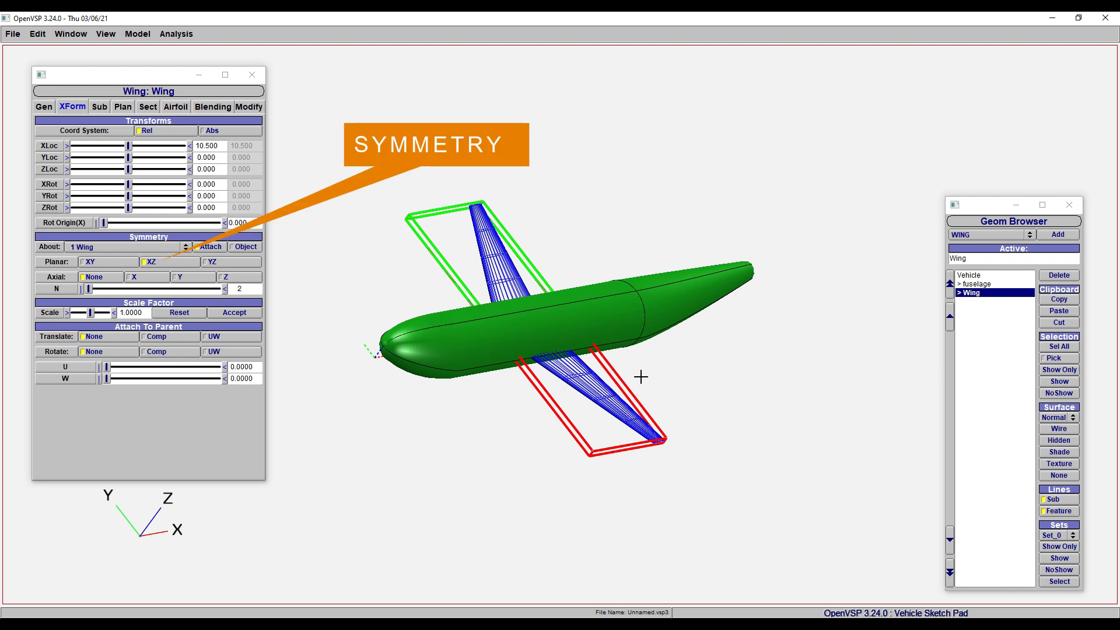
click(159, 261)
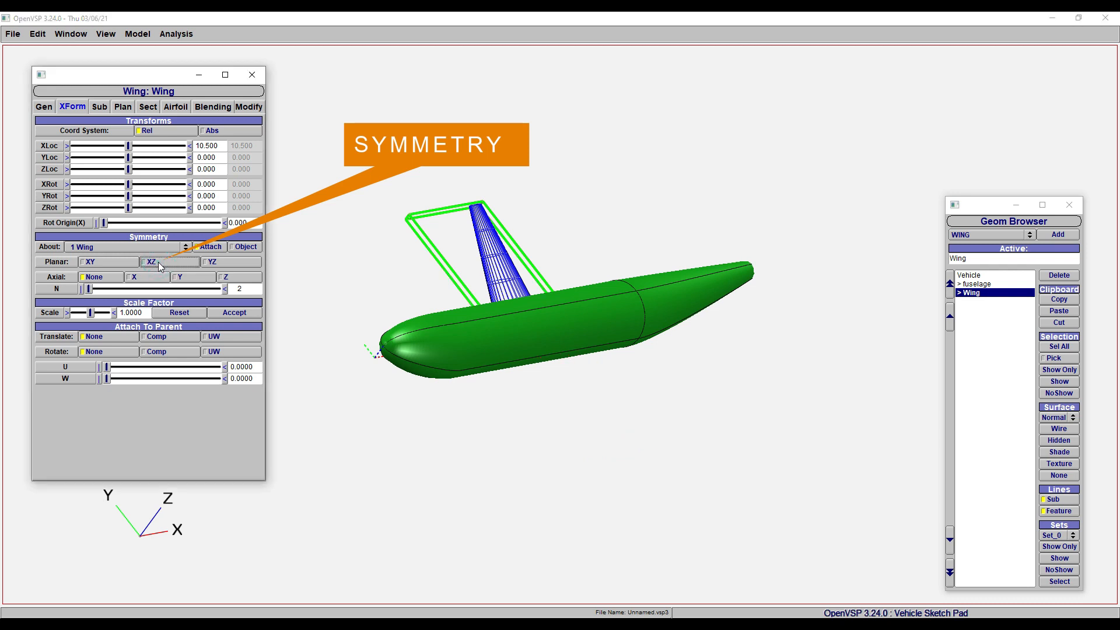
click(158, 262)
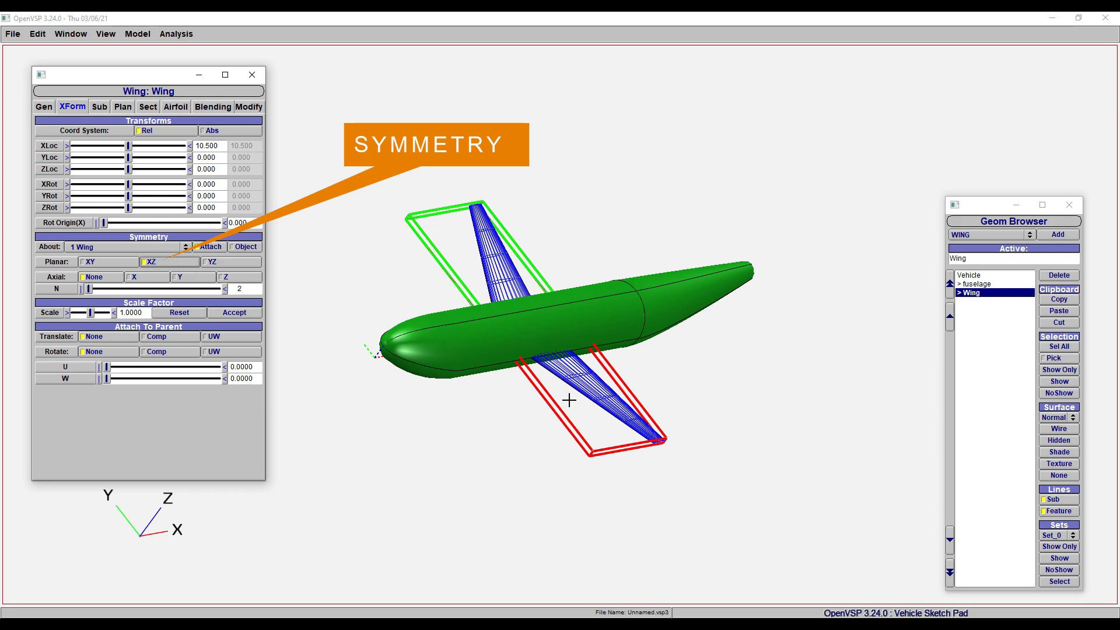
drag(697, 325, 725, 385)
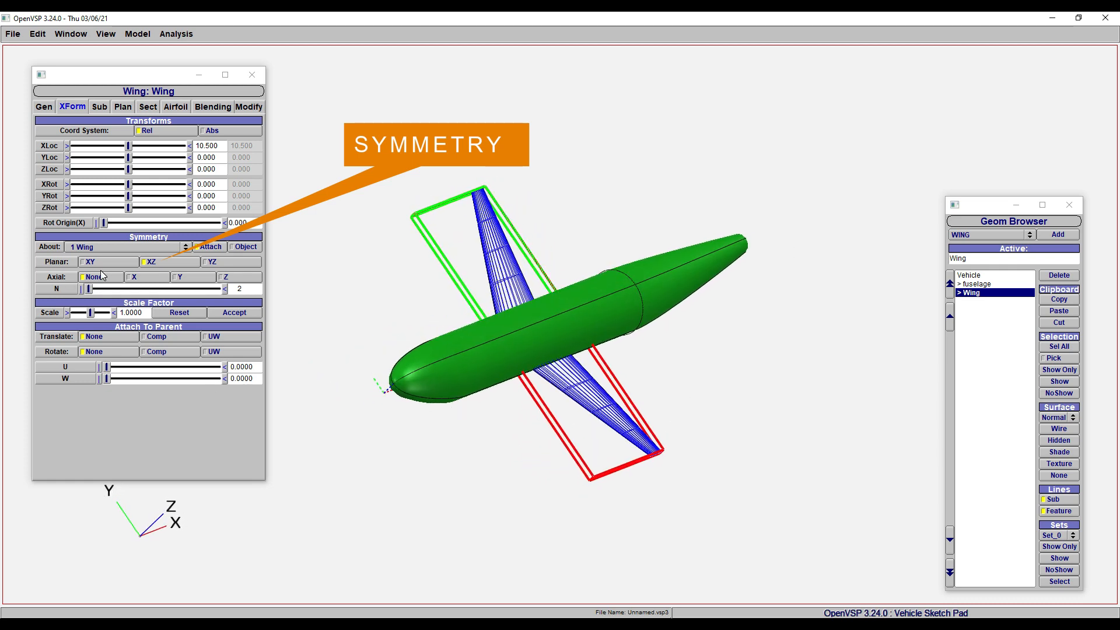
drag(577, 425, 338, 319)
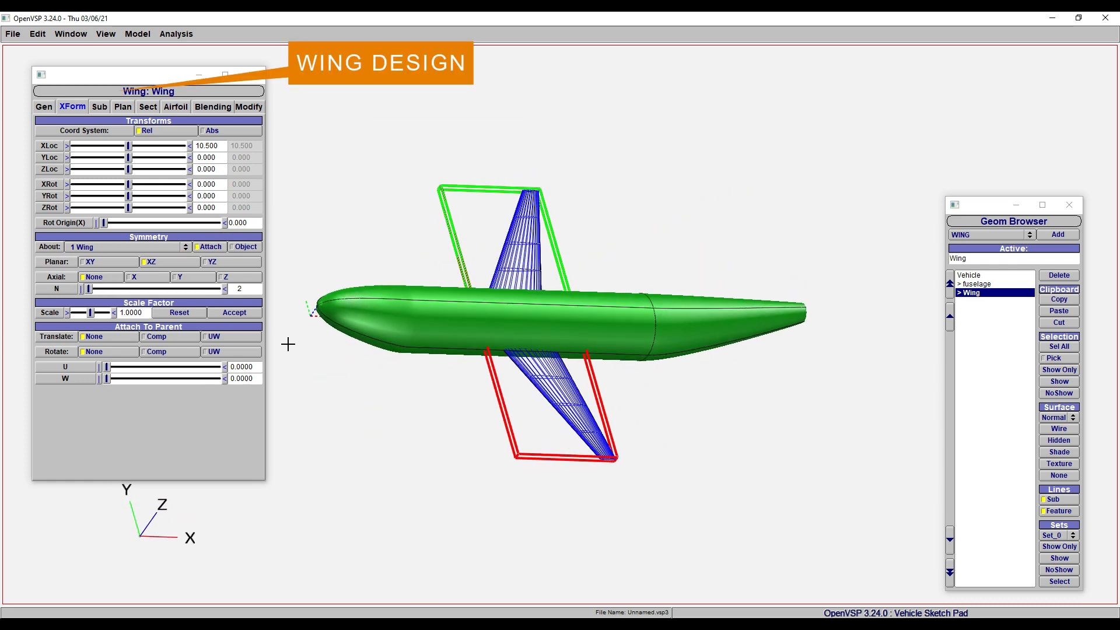
Look over the wing's sub-surface list and set the total planform span to 25
click(101, 108)
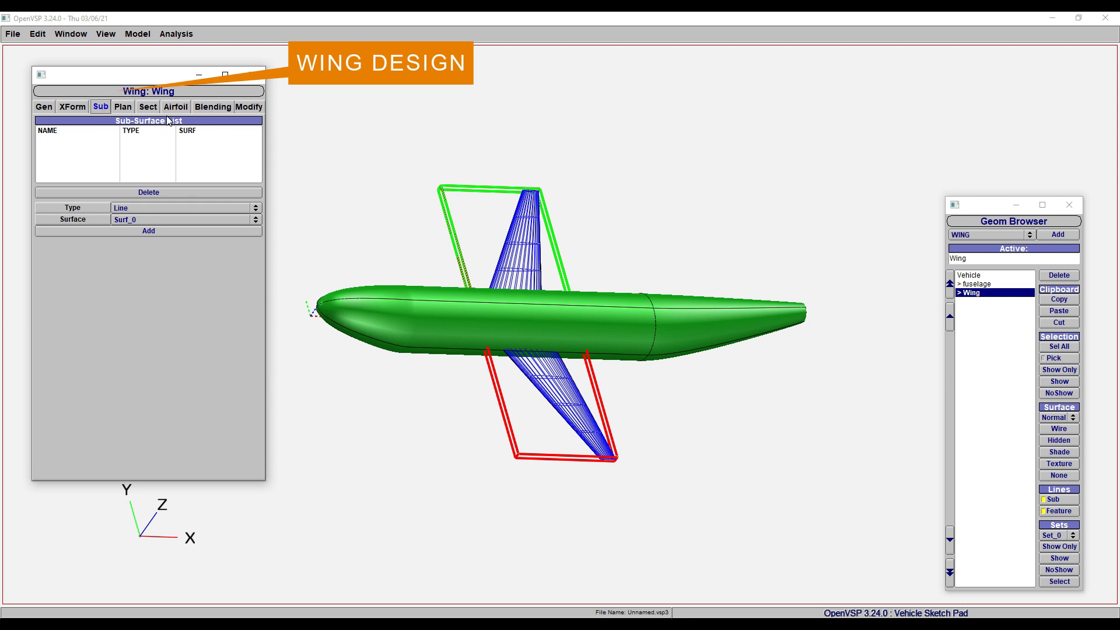
click(124, 108)
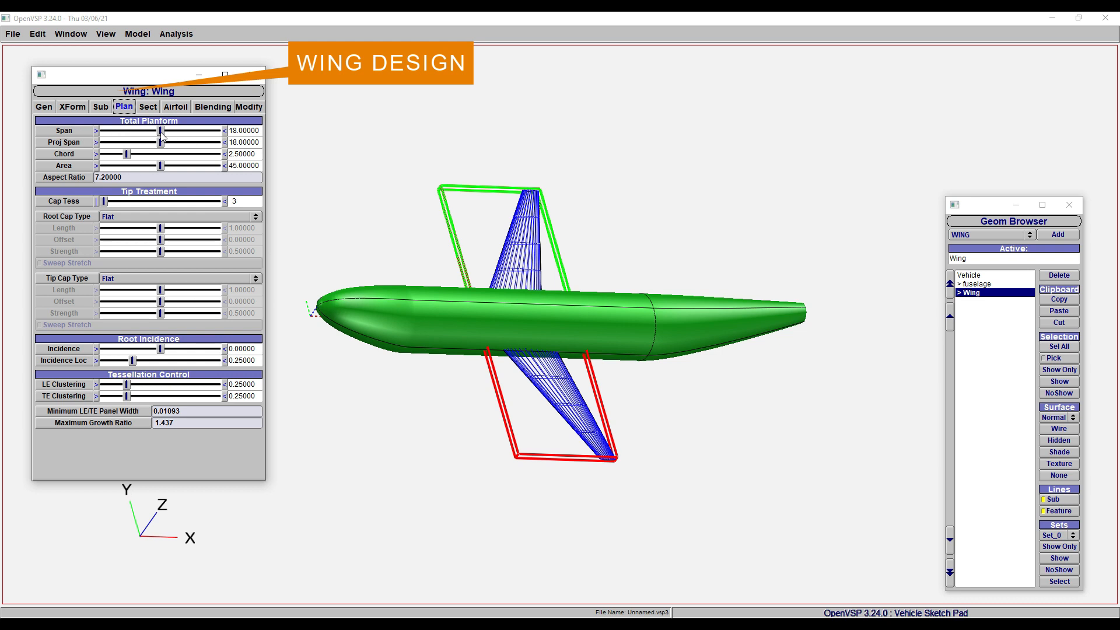
drag(162, 133, 220, 135)
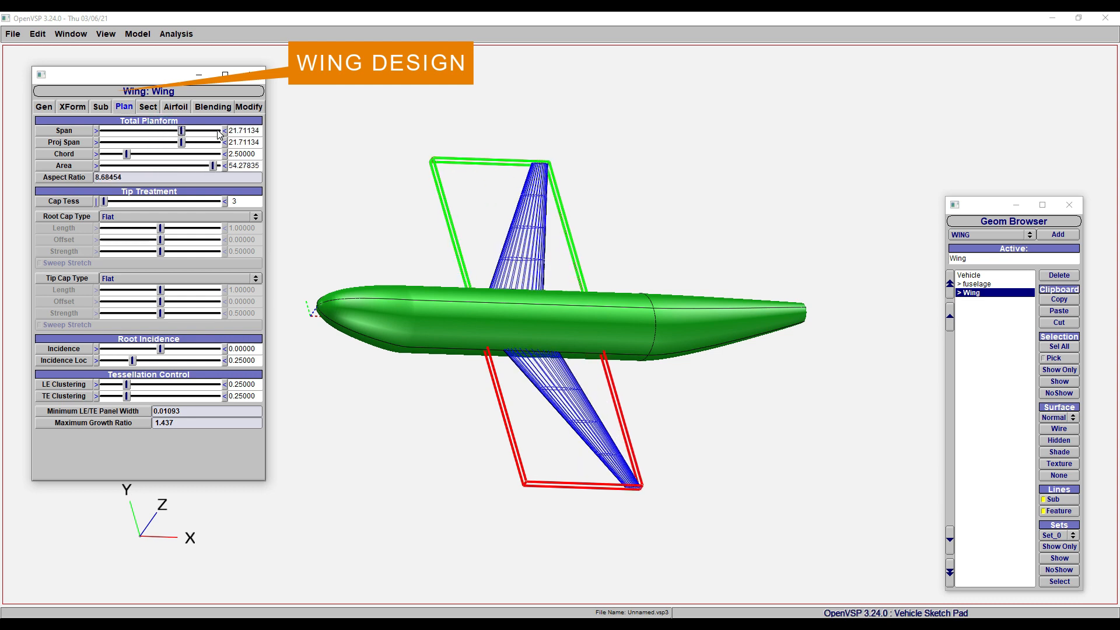
double_click(243, 131)
text(25)
key(Return)
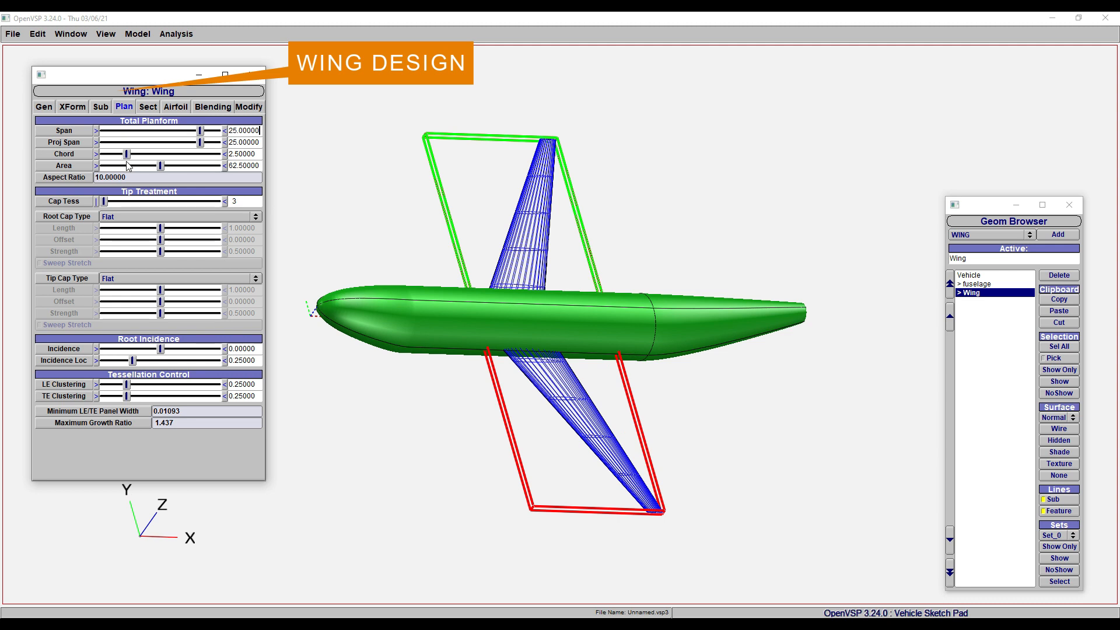
Set the wing's total planform chord to 3 and check the aspect ratio
double_click(237, 154)
text(3)
key(Return)
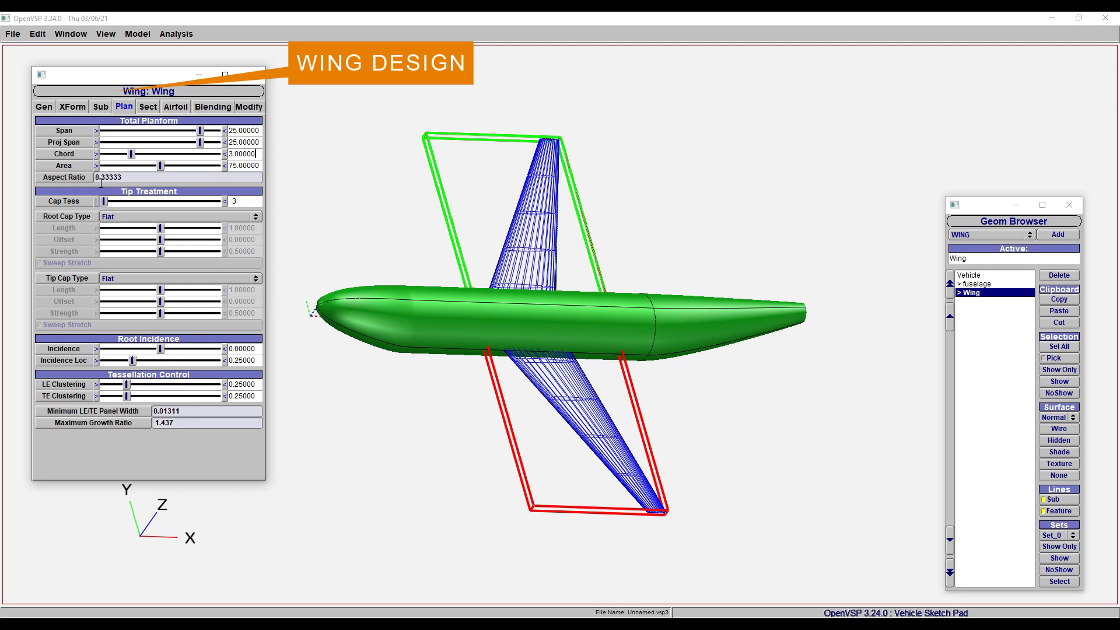
drag(96, 178, 129, 179)
Bring up the wing's section settings and view the aircraft from nearly straight above
click(148, 107)
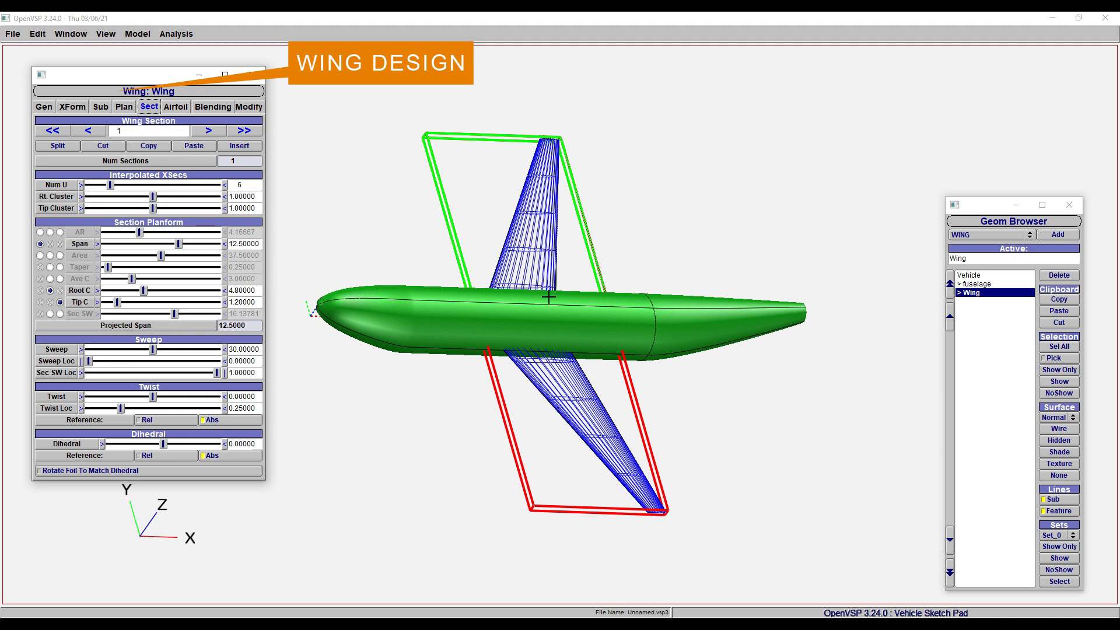
drag(455, 252, 330, 260)
drag(682, 282, 576, 285)
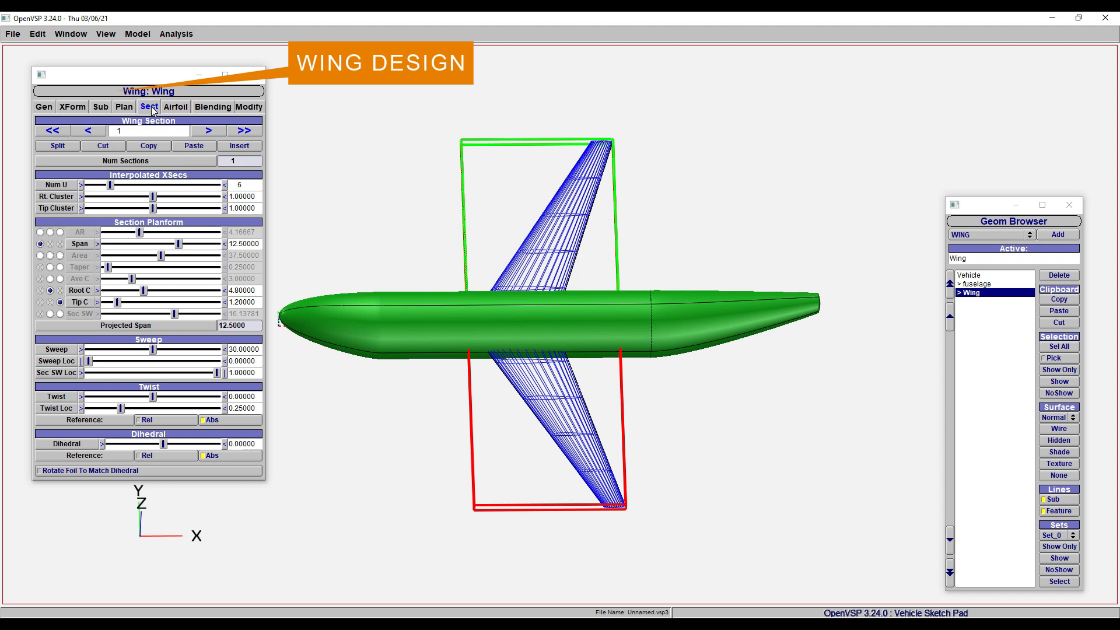
Split wing section 1 in two, and split the resulting outboard section 2 as well
click(86, 132)
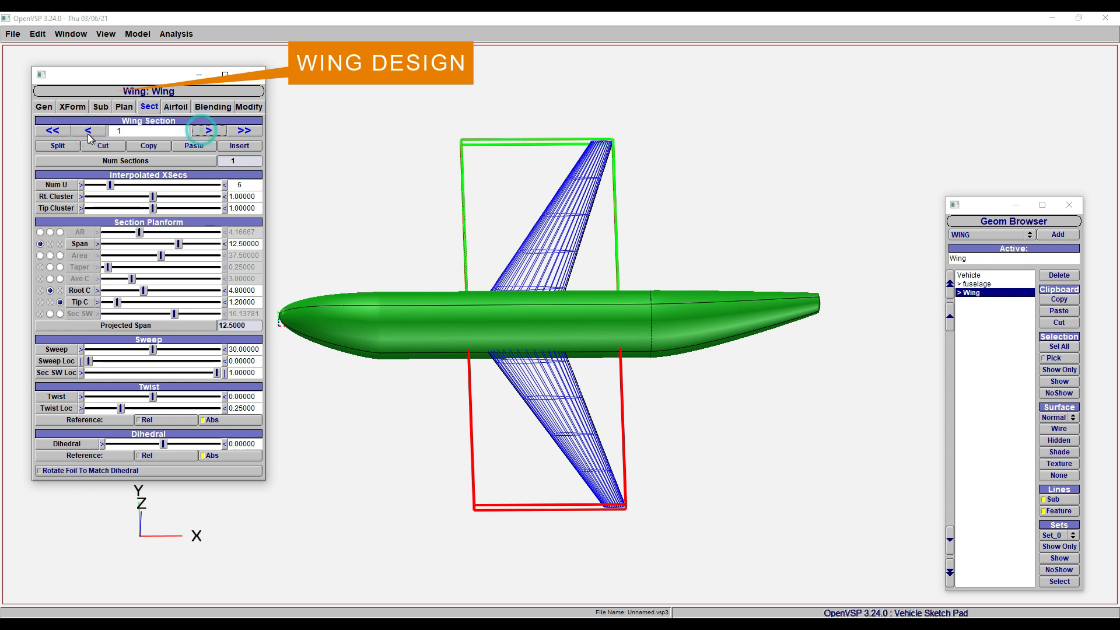
click(205, 131)
click(58, 146)
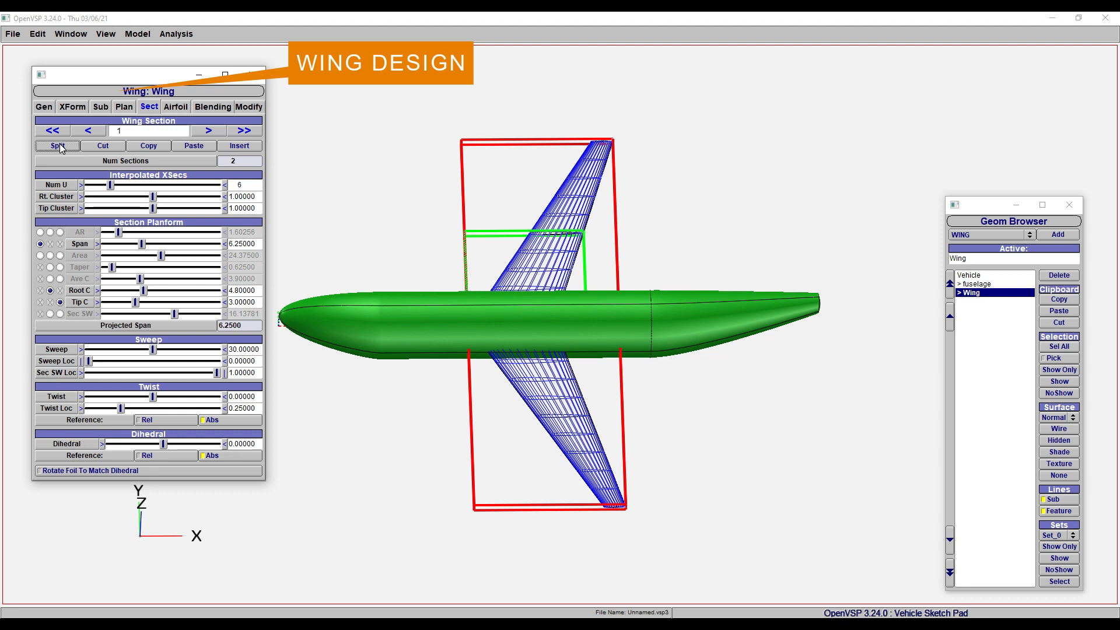
click(201, 129)
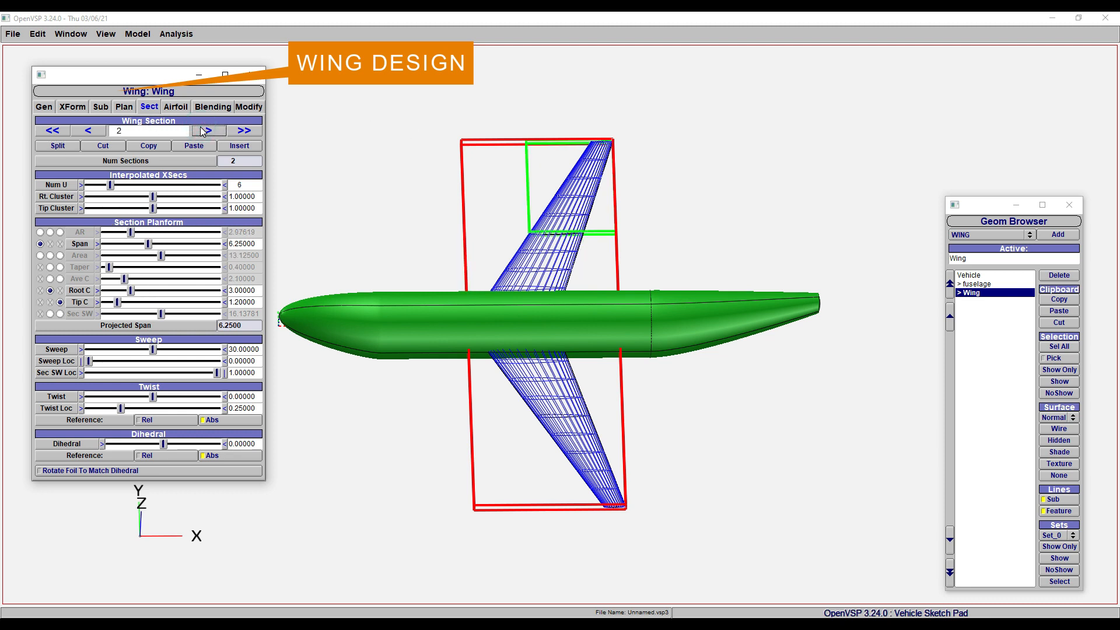
click(70, 147)
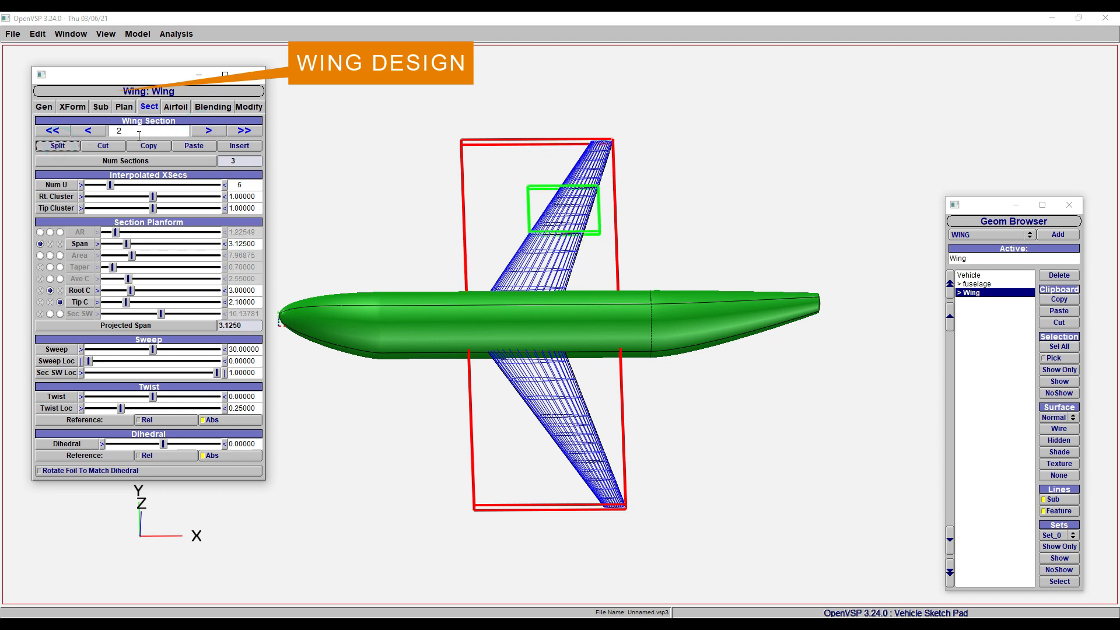
Split wing section 3 to create a short outermost section at the wing tip
click(215, 128)
drag(828, 396, 1025, 200)
drag(579, 397, 111, 436)
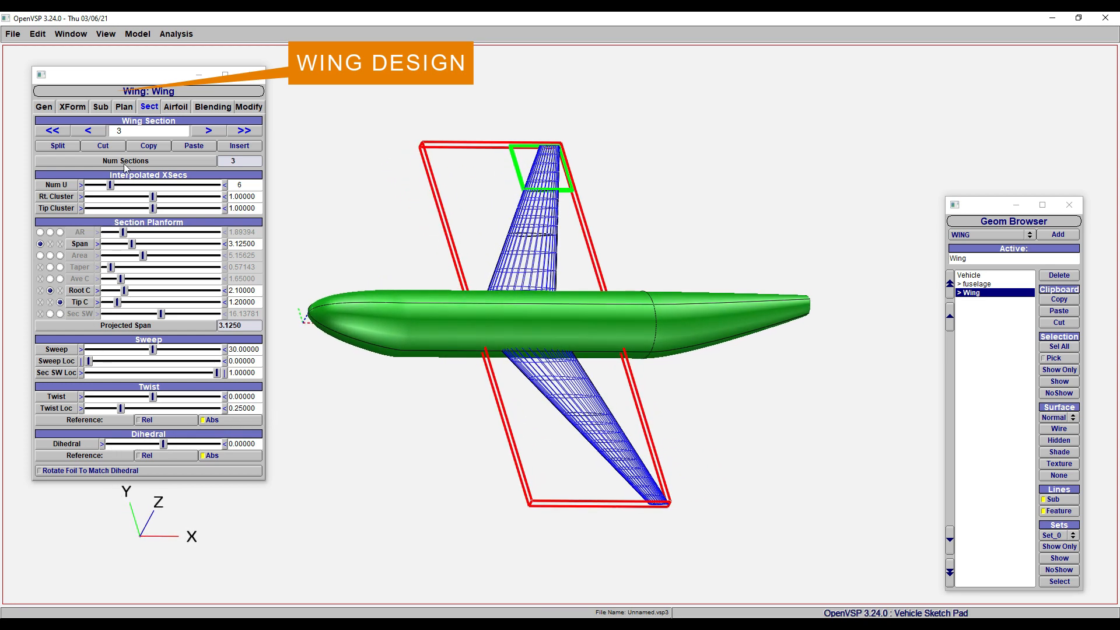
click(58, 146)
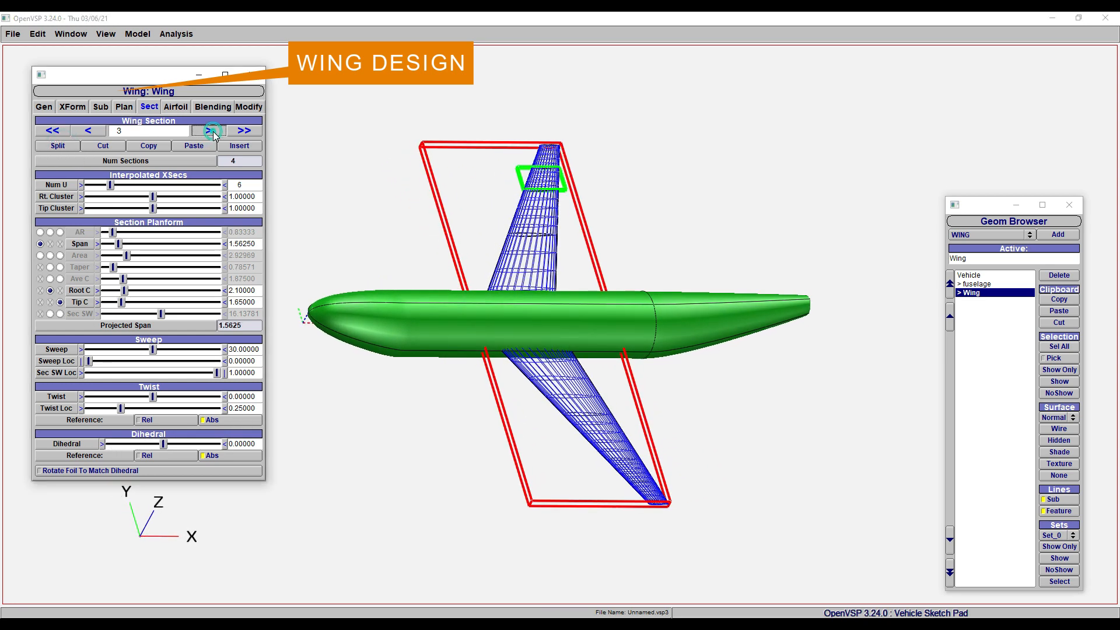
Set the dihedral of wing section 4 to 35 to form winglets and display the wing shaded
click(210, 131)
drag(414, 265, 488, 306)
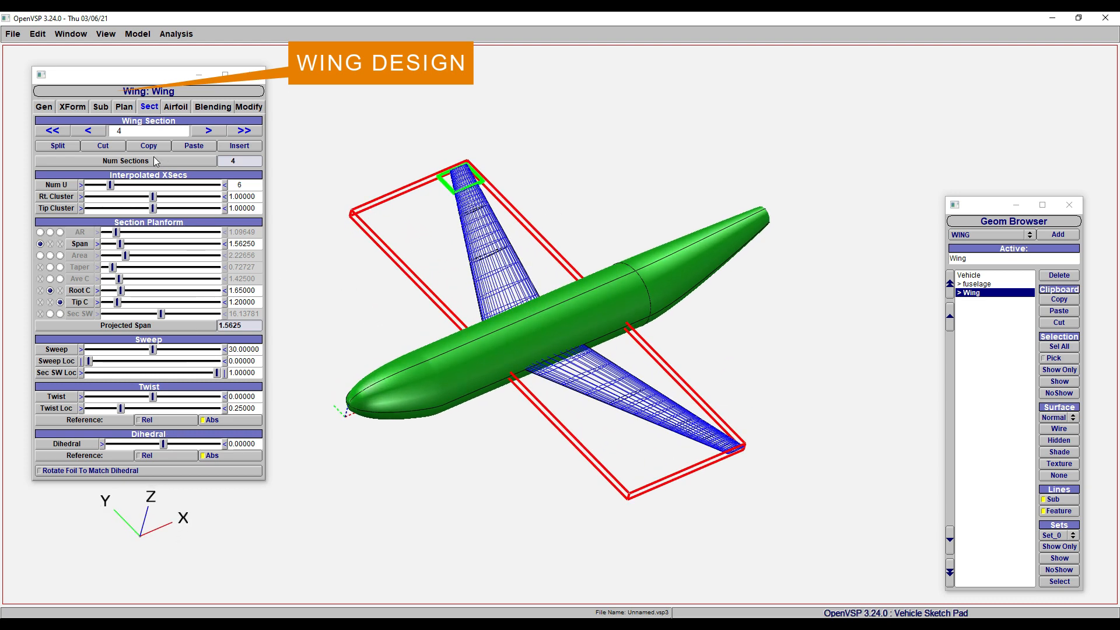
click(58, 445)
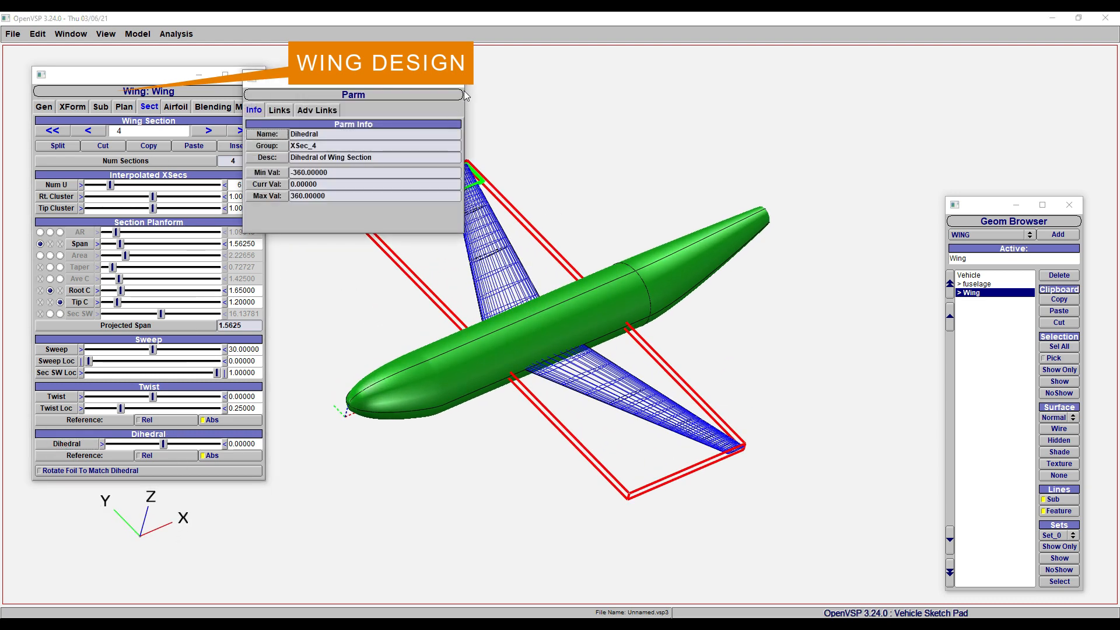
click(346, 435)
double_click(242, 444)
text(35)
key(Return)
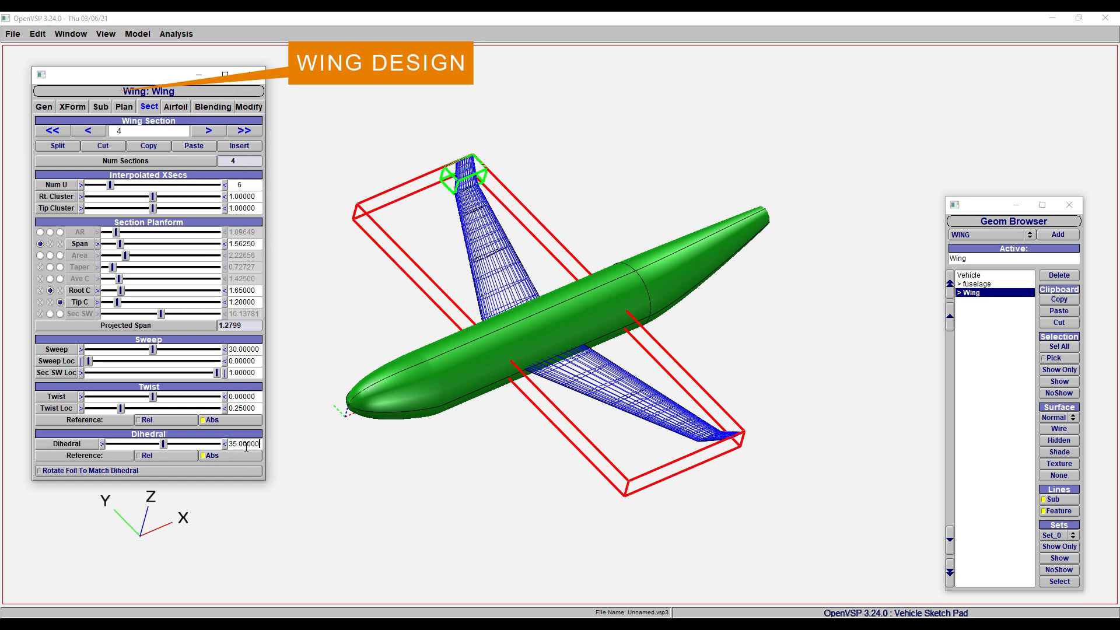
drag(507, 457, 255, 493)
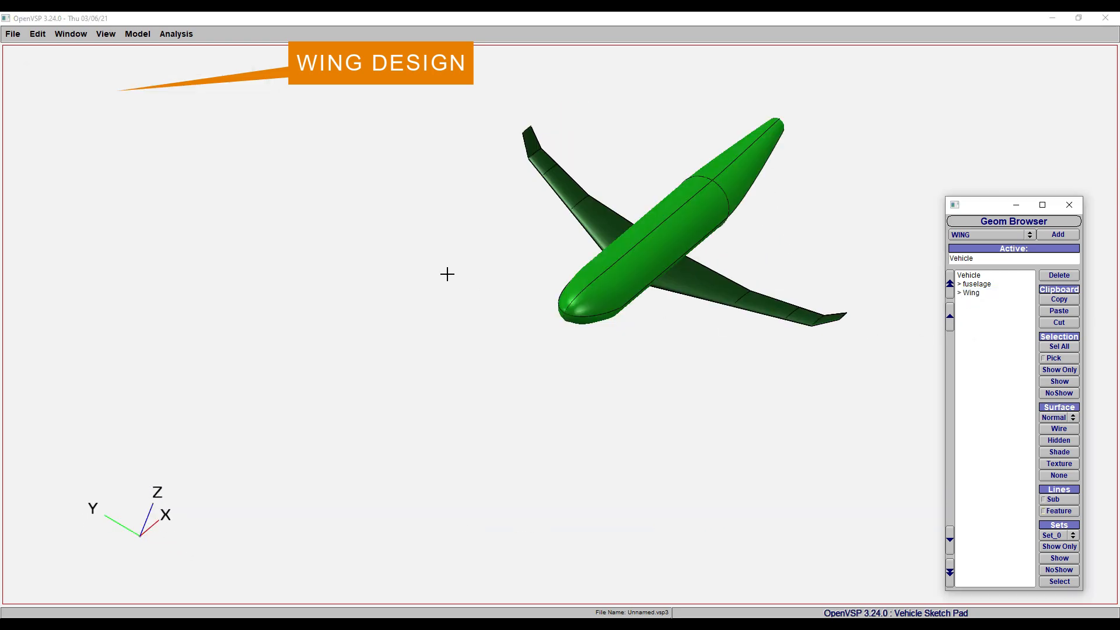
drag(688, 344, 511, 374)
drag(741, 328, 740, 380)
Reselect the wing and set the thickness-to-chord ratio of airfoil section 0 at the root to 0.15
click(971, 293)
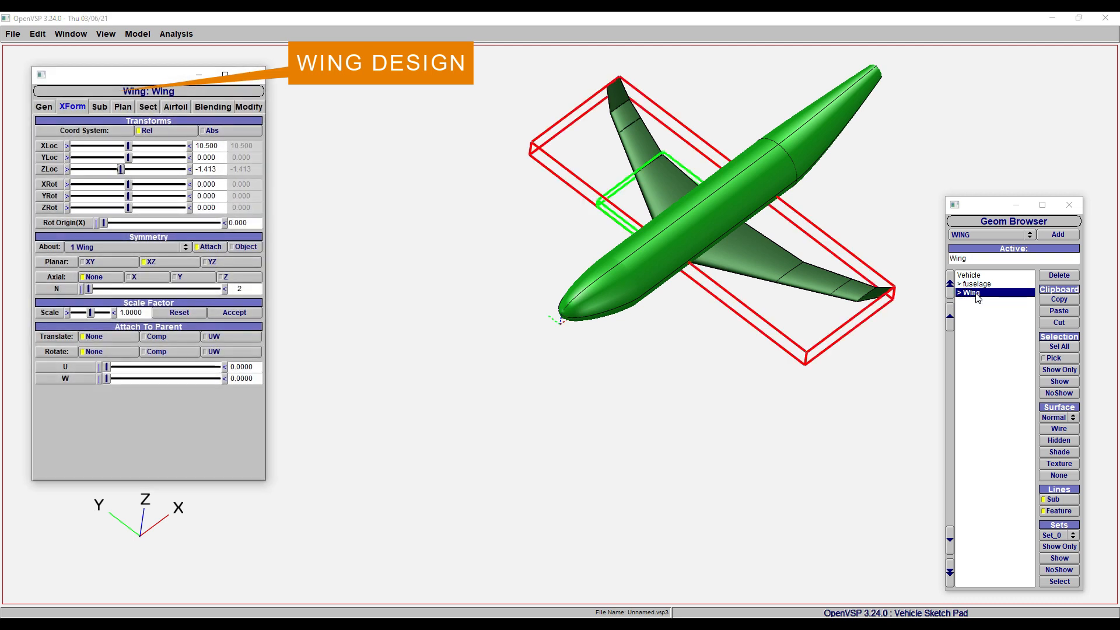
click(122, 106)
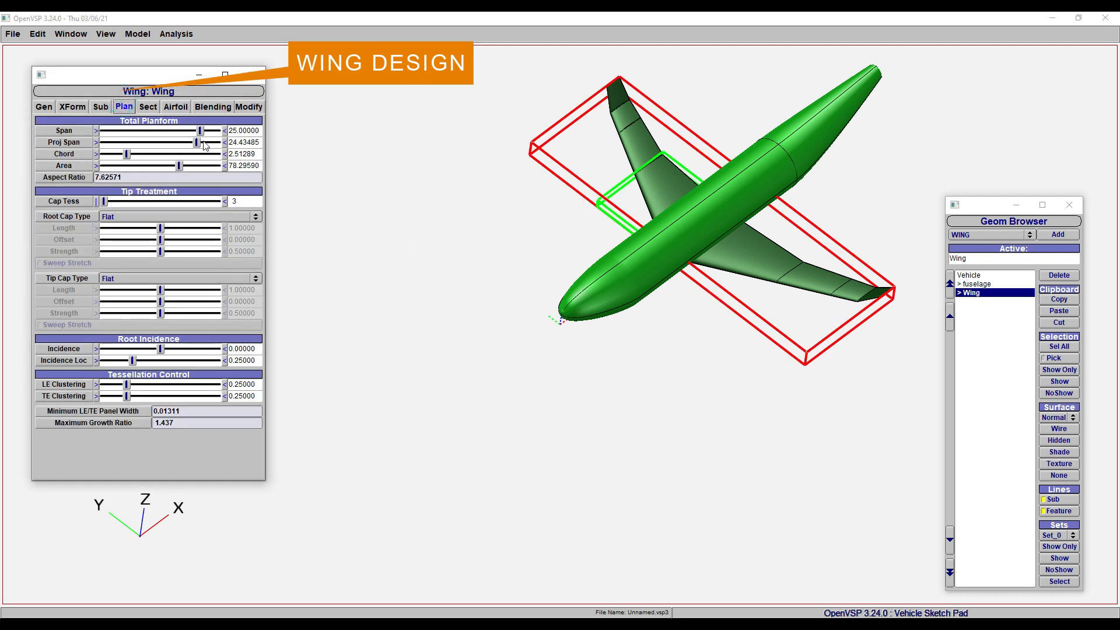
click(148, 106)
click(176, 106)
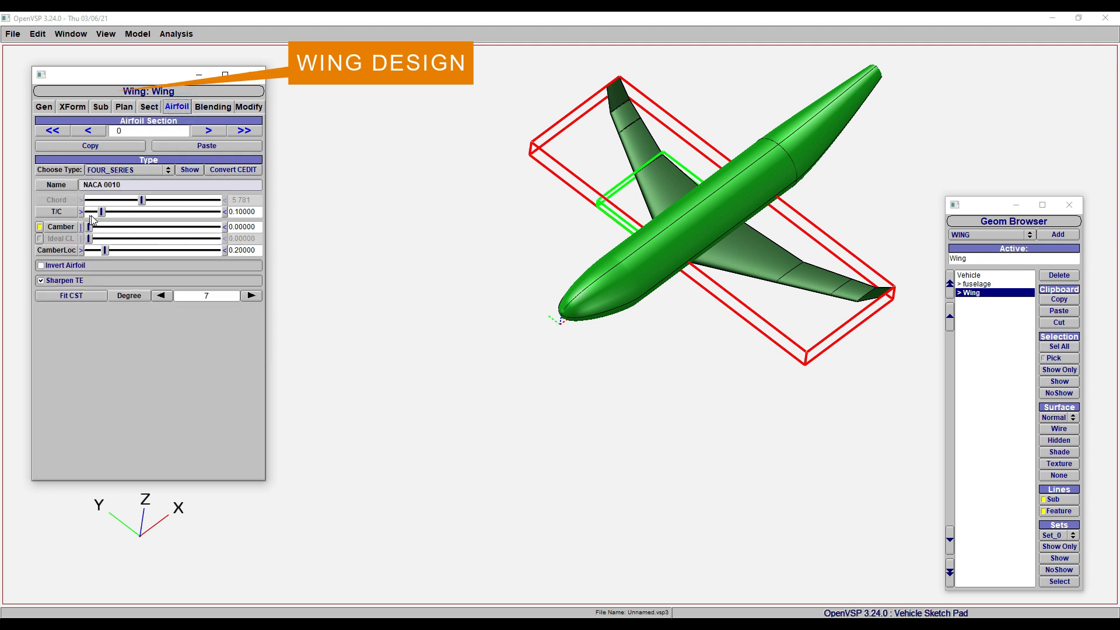
drag(111, 215, 123, 214)
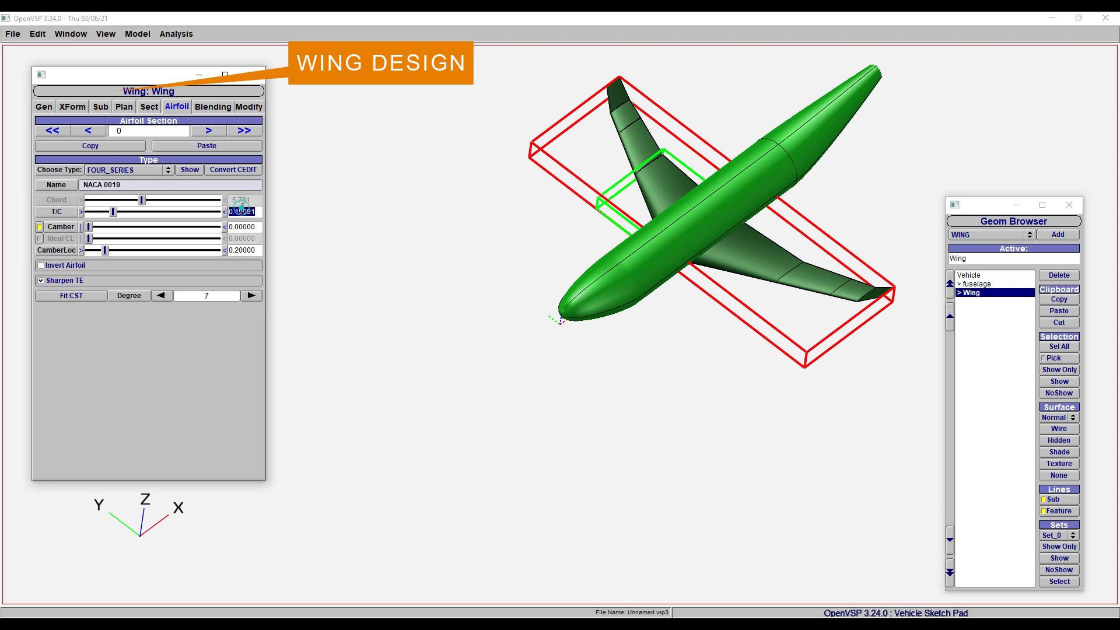
double_click(244, 212)
text(0.15)
key(Return)
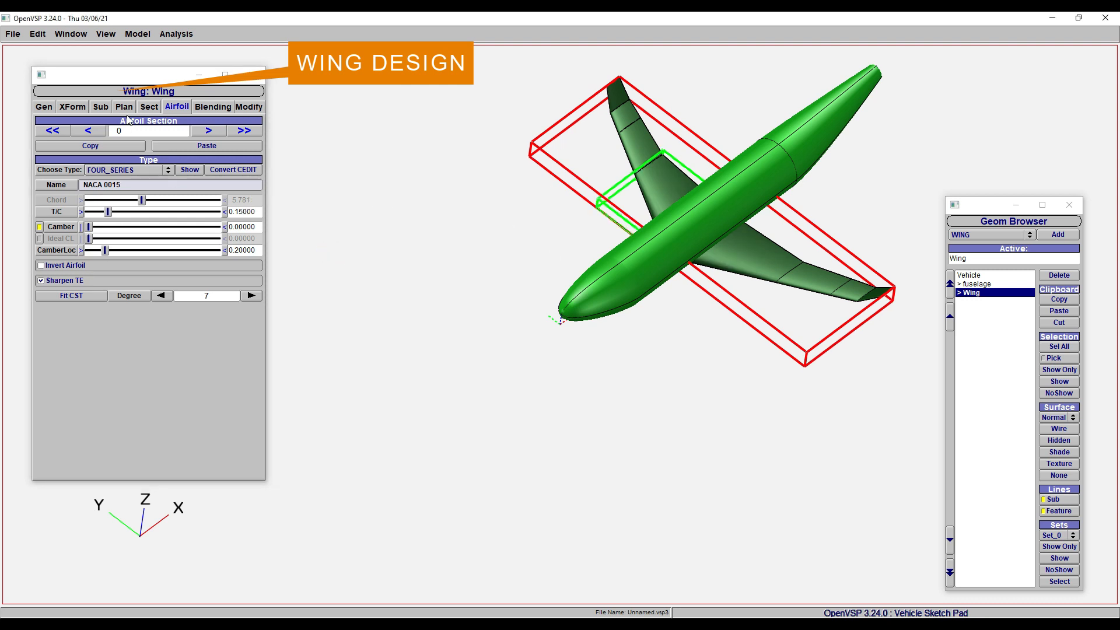
Go through the wing's airfoil sections 1 to 4, checking each section's airfoil settings
click(210, 132)
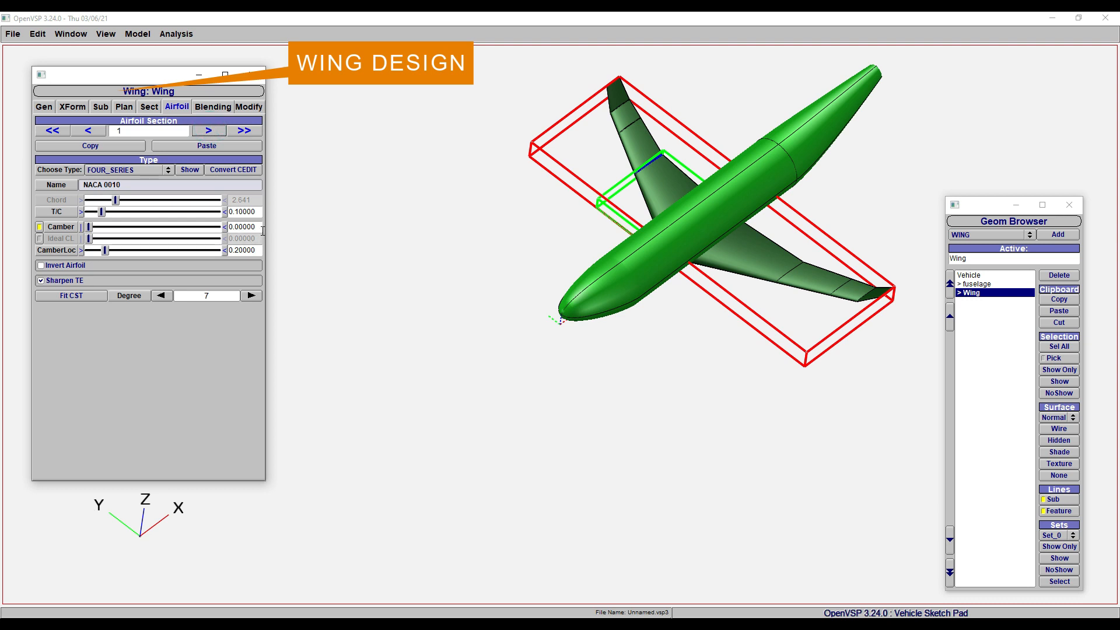
double_click(135, 183)
double_click(239, 211)
click(206, 130)
click(206, 130)
click(206, 130)
drag(618, 400, 543, 266)
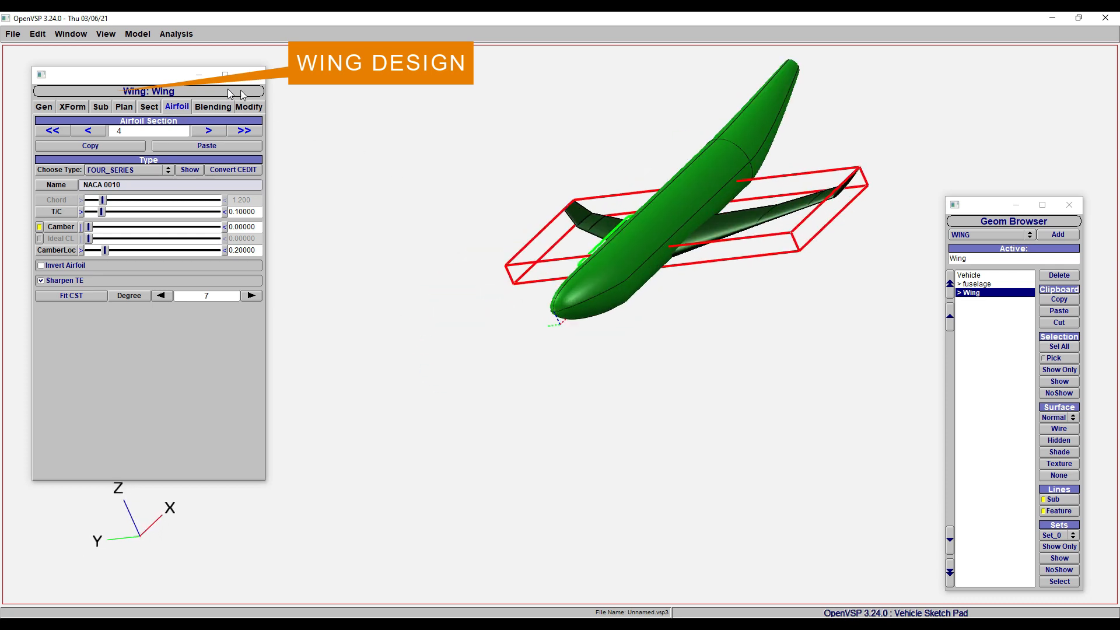
Look over the available airfoil types and the leading edge cap options for section 4
click(137, 170)
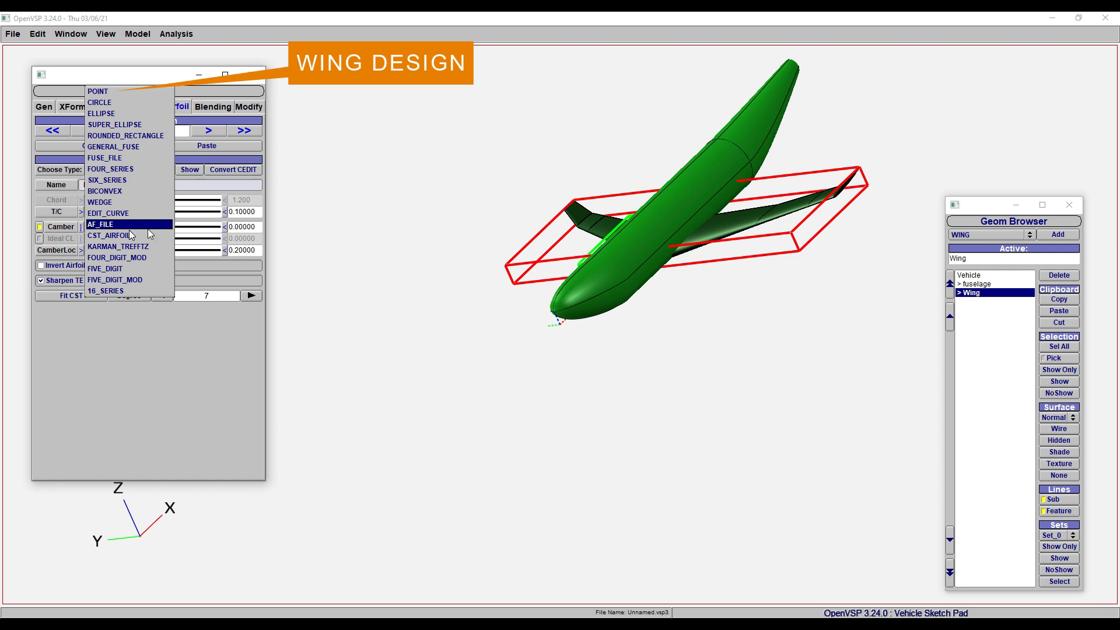
click(299, 190)
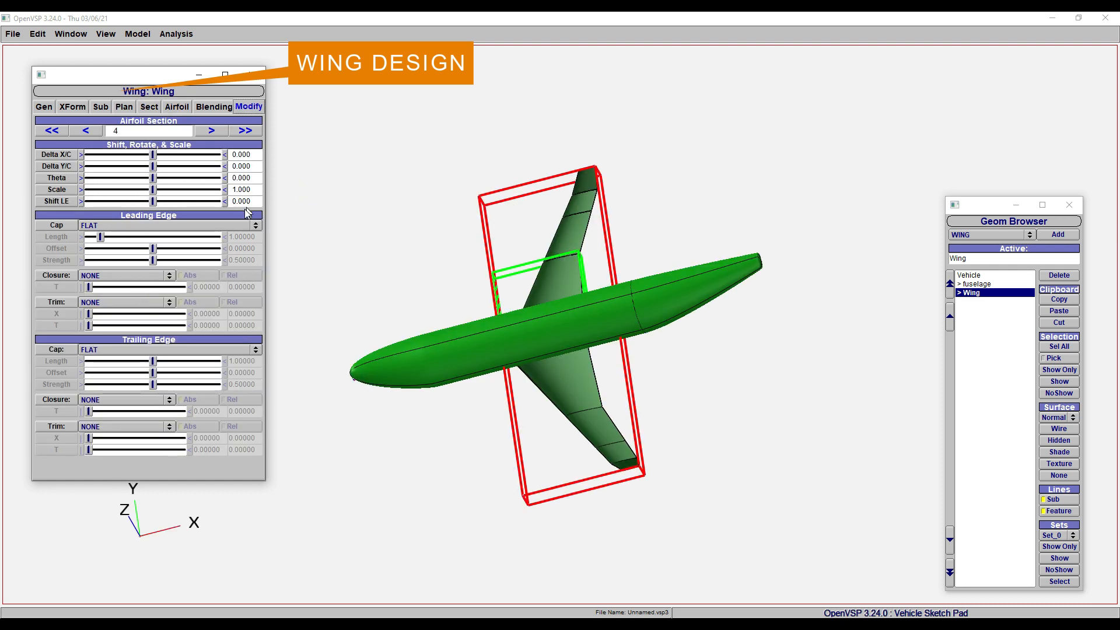
click(228, 226)
click(227, 228)
click(229, 227)
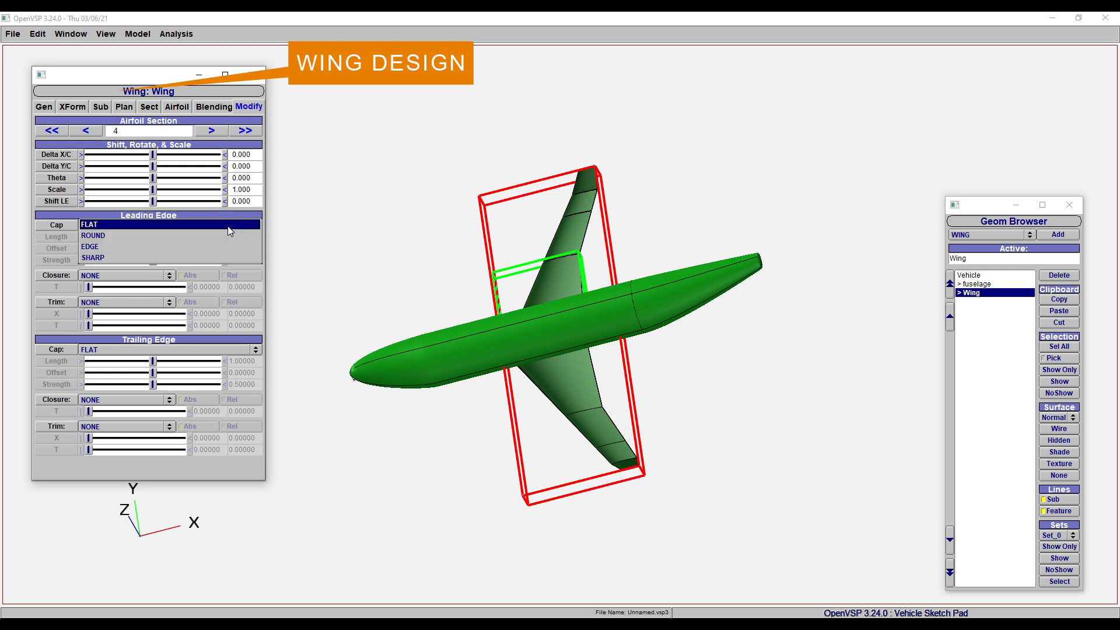
click(227, 226)
drag(516, 438, 275, 192)
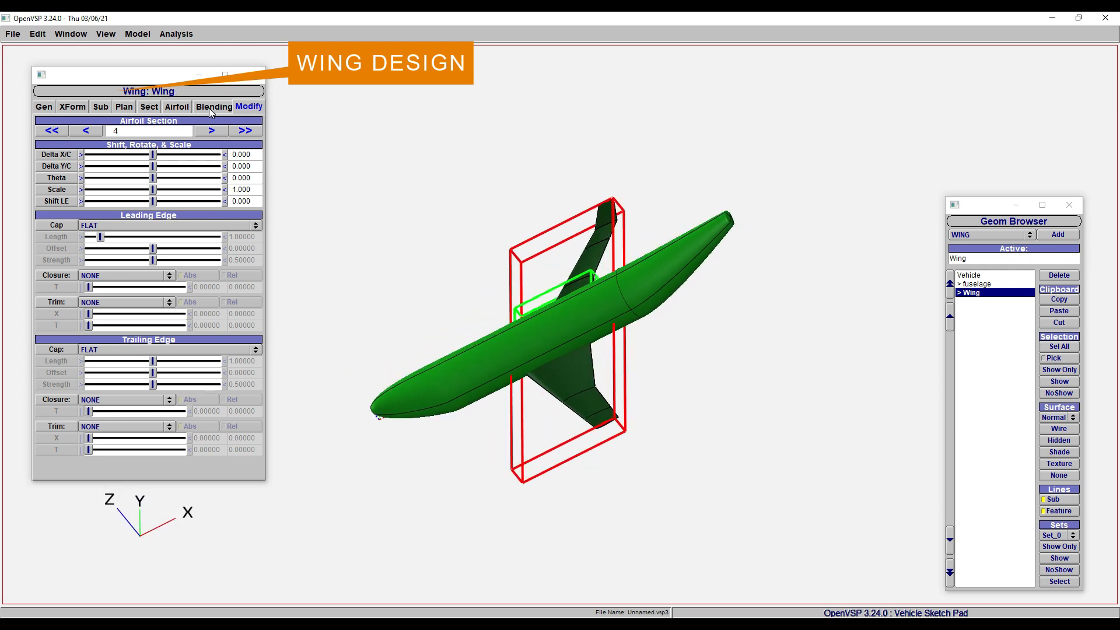
Change the airfoil type of section 4 to BICONVEX and inspect its profile in the cross-section view
click(177, 107)
click(141, 170)
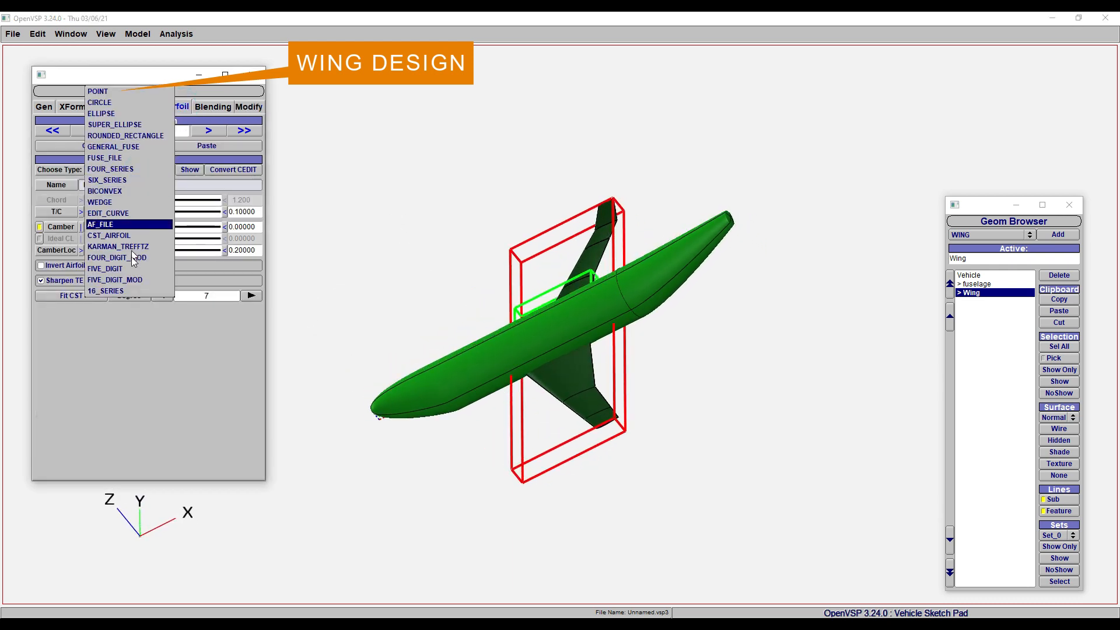
click(109, 191)
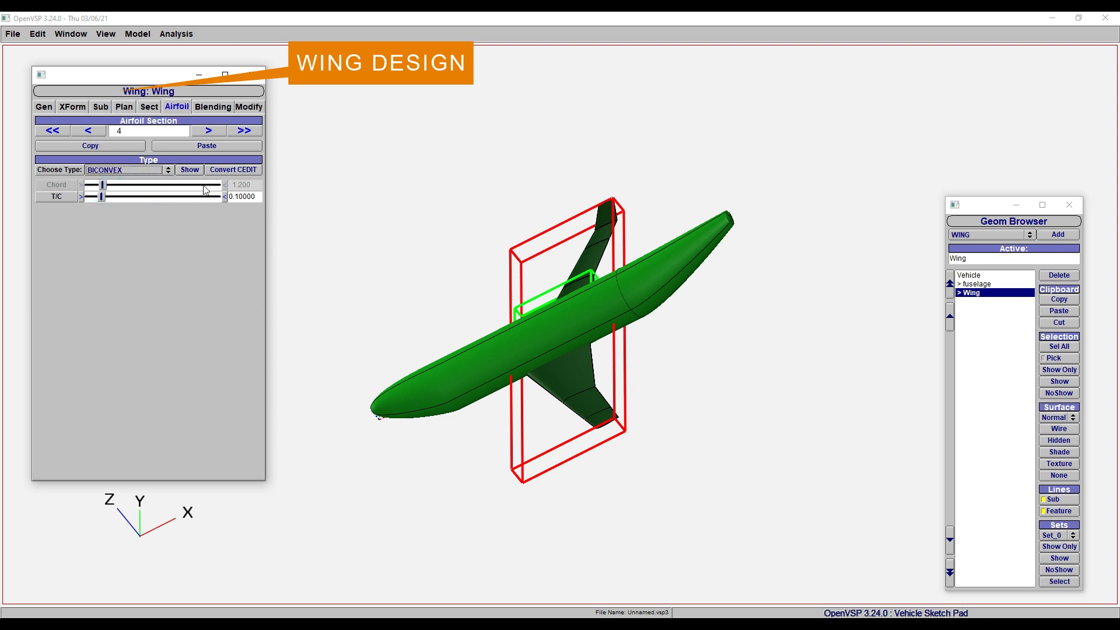
click(189, 170)
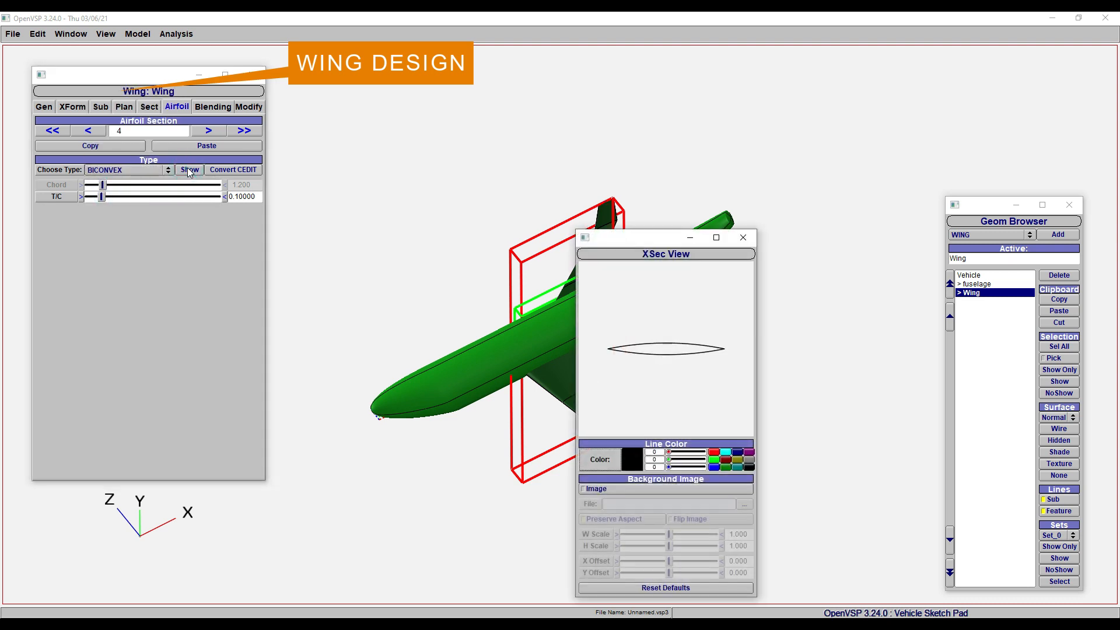
drag(641, 248, 816, 206)
drag(518, 420, 653, 499)
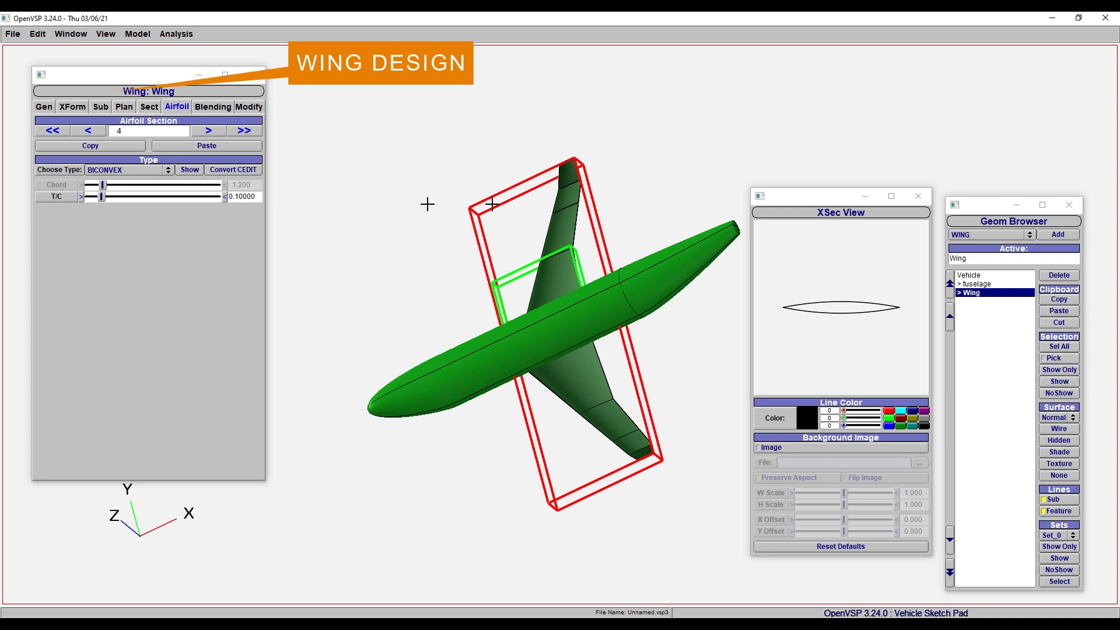
Change the airfoil type of section 4 to GENERAL_FUSE and close the cross-section view and wing settings
click(126, 169)
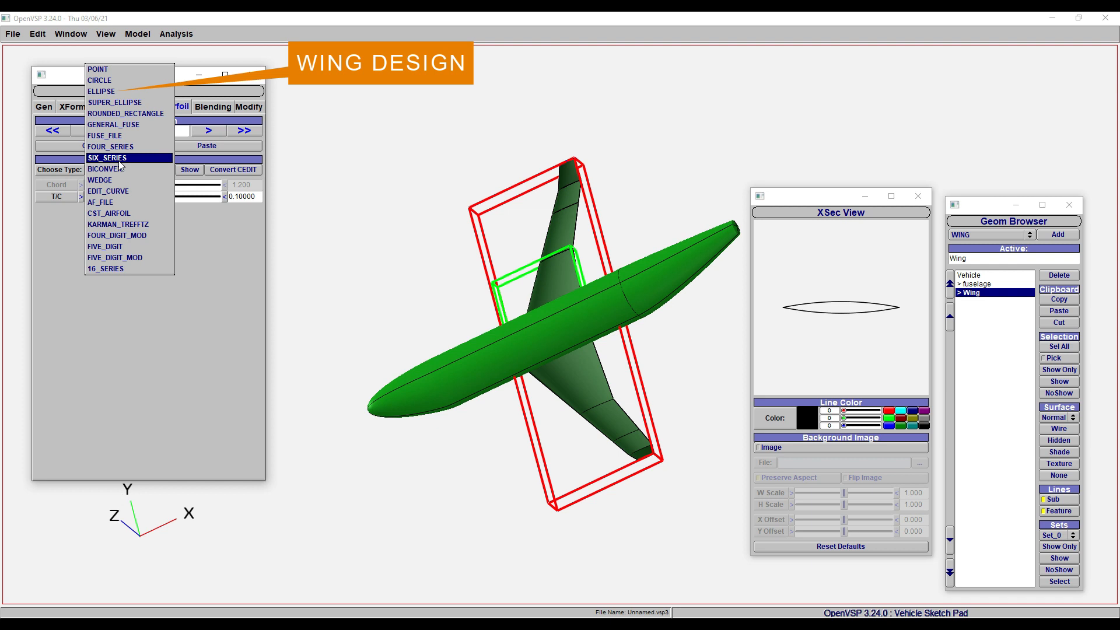
click(140, 126)
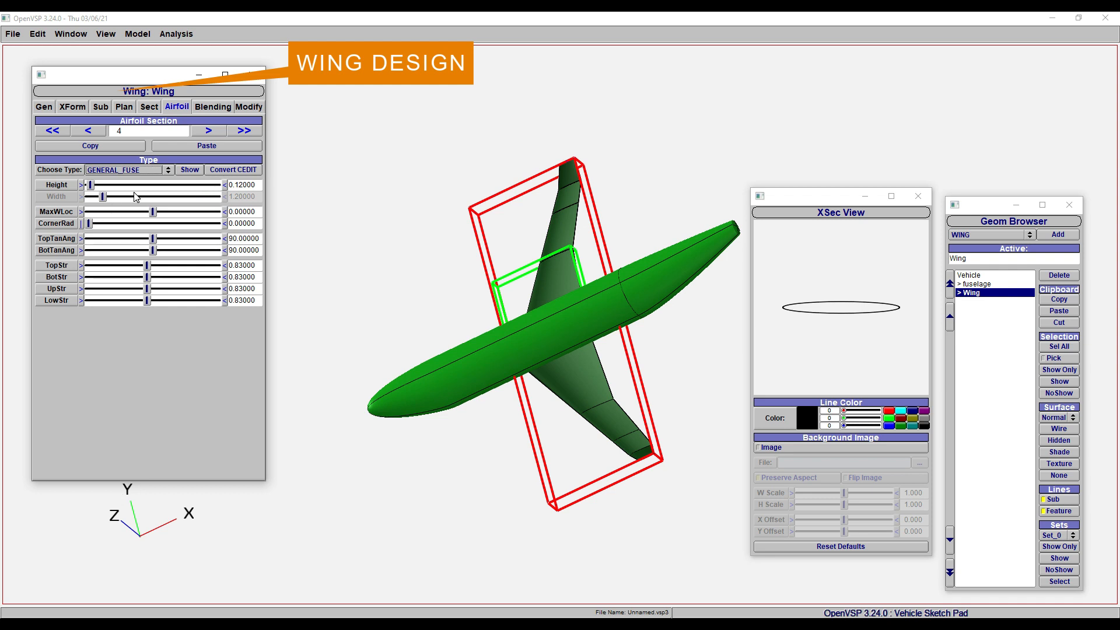
click(918, 196)
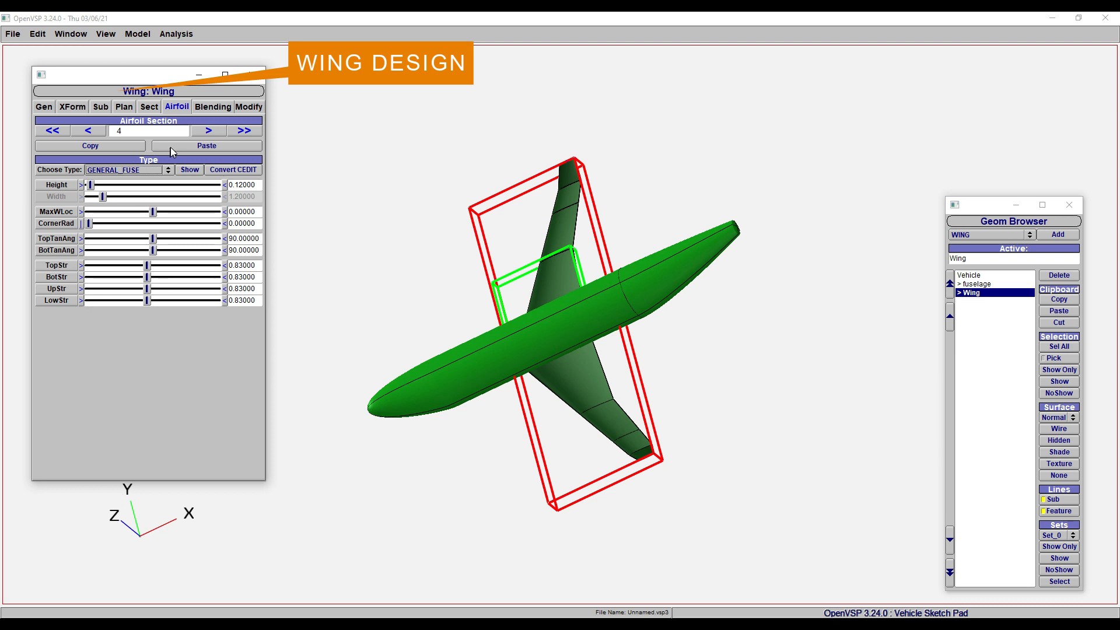
click(257, 77)
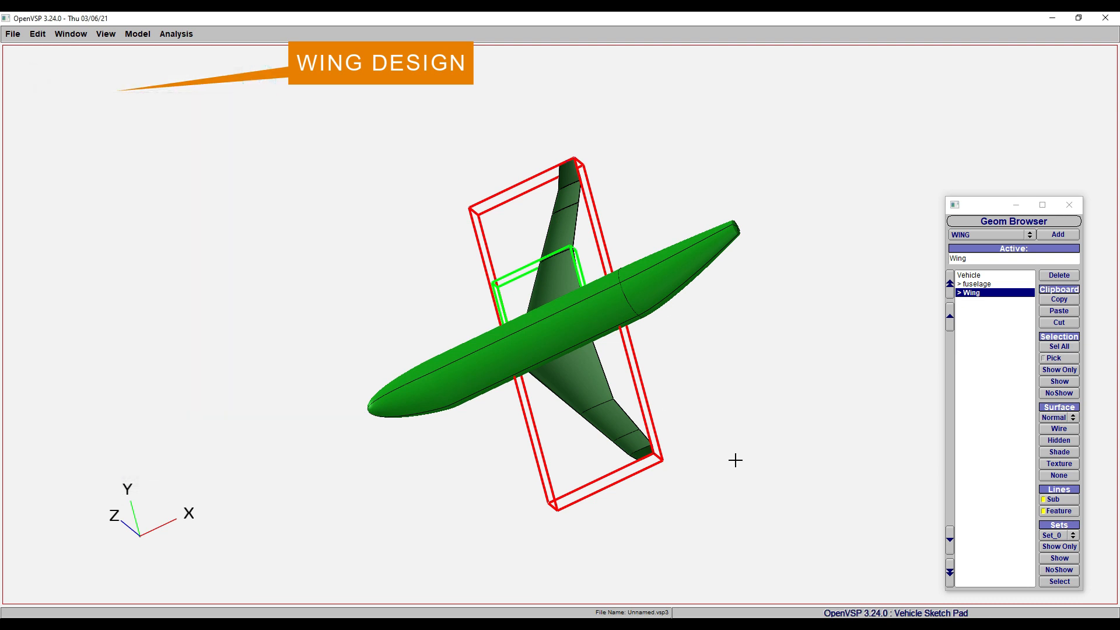
Add a second wing component directly under Vehicle, with the aircraft viewed from above
click(995, 357)
drag(528, 530, 223, 395)
drag(612, 450, 855, 580)
drag(986, 214, 985, 144)
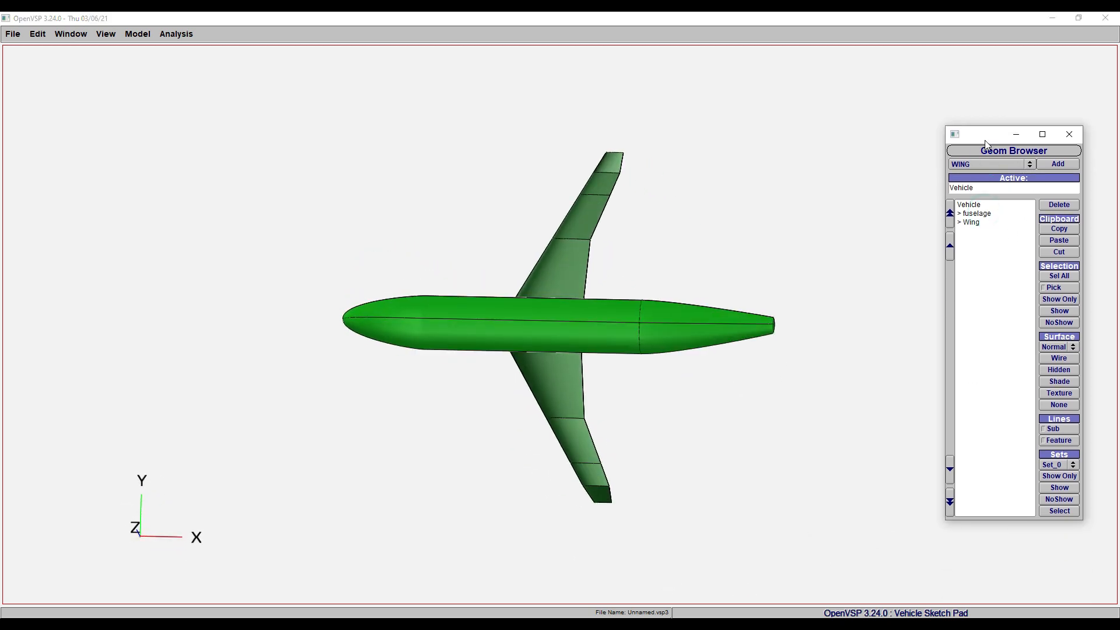
click(973, 222)
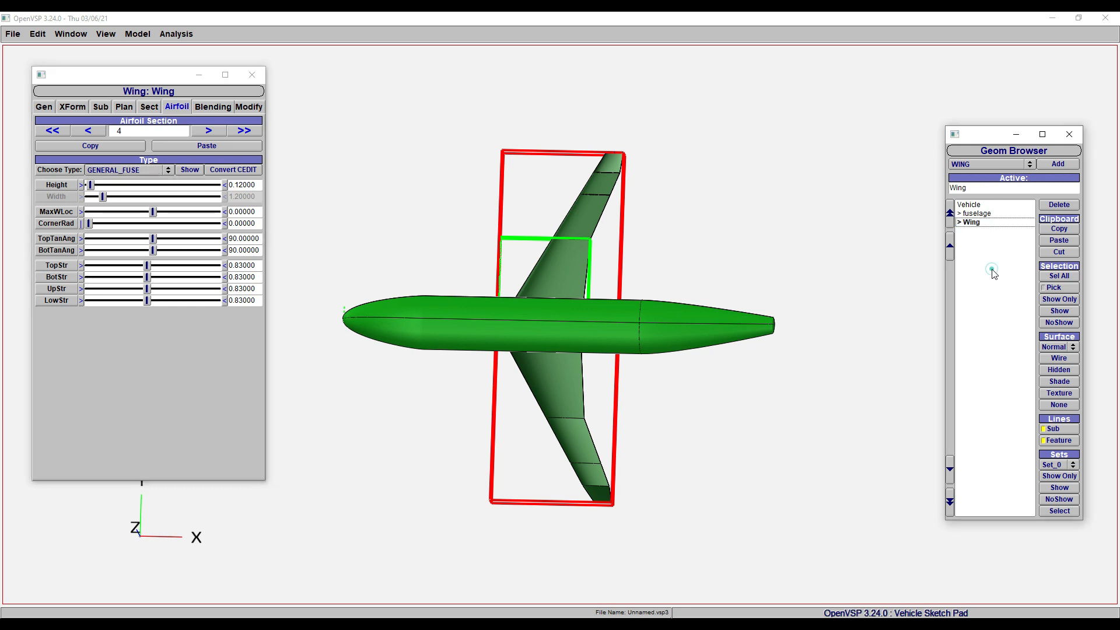
click(969, 204)
click(1057, 164)
Position the new wing at the fuselage tail with XLoc about 25.2 and ZLoc about 1.74
click(71, 106)
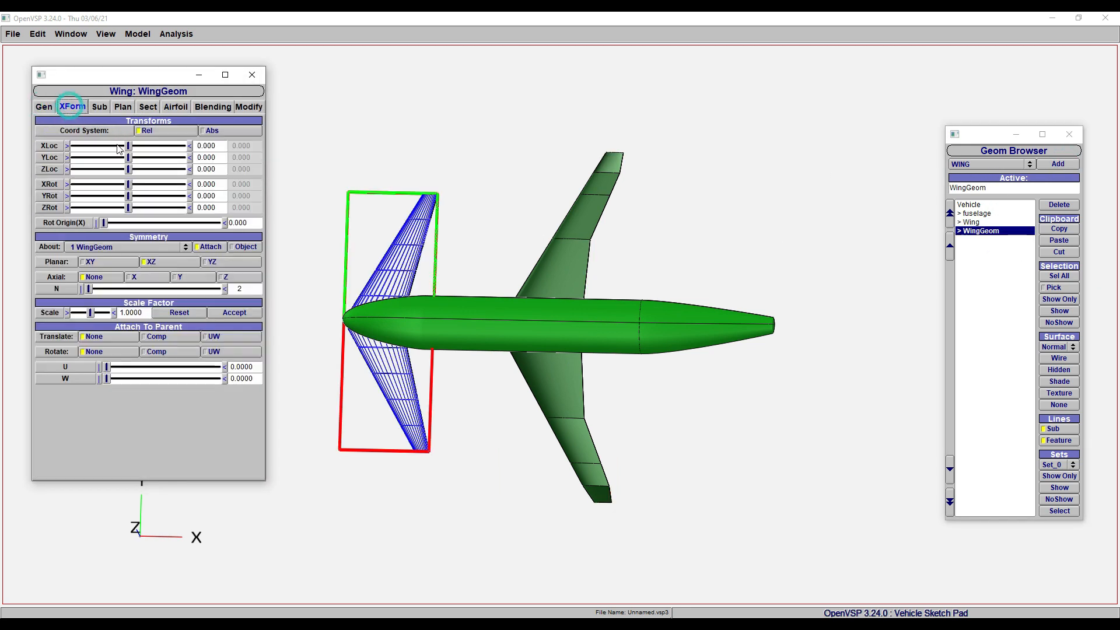
drag(128, 145, 249, 155)
triple_click(204, 148)
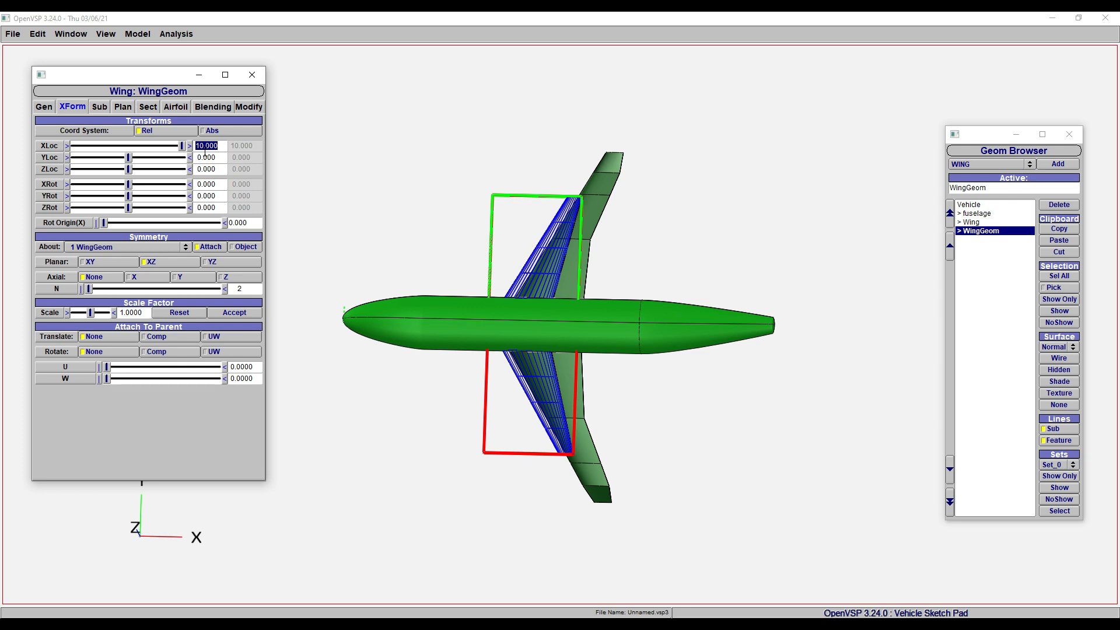
text(20)
key(Return)
drag(729, 175, 555, 93)
drag(129, 168, 155, 147)
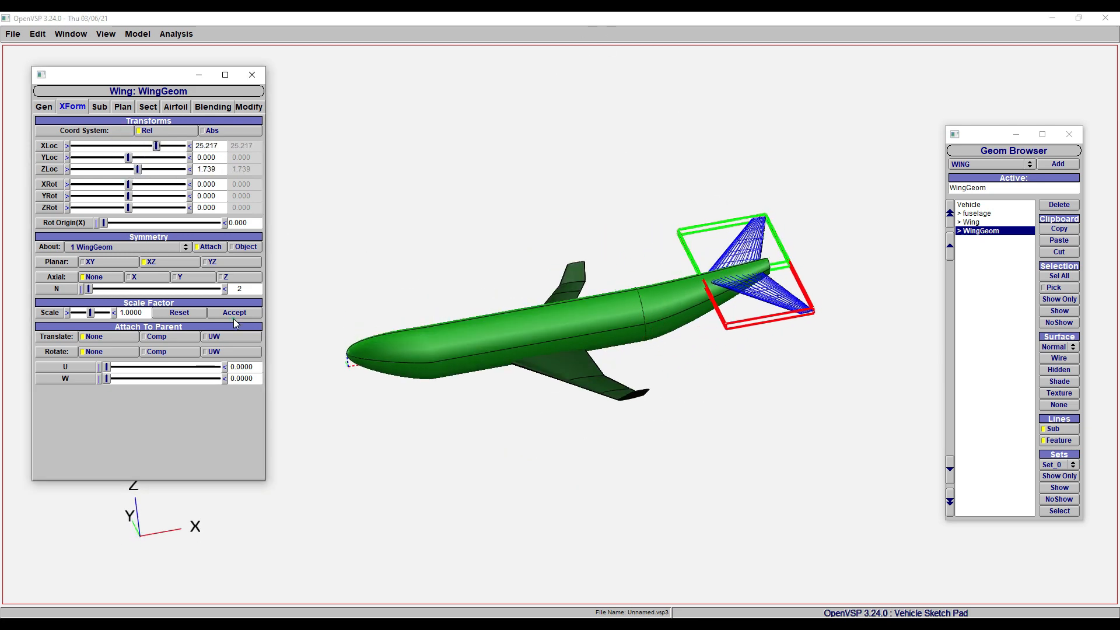
Reduce the tail wing's total planform span to 8
drag(500, 310, 989, 328)
click(118, 106)
drag(160, 130, 103, 130)
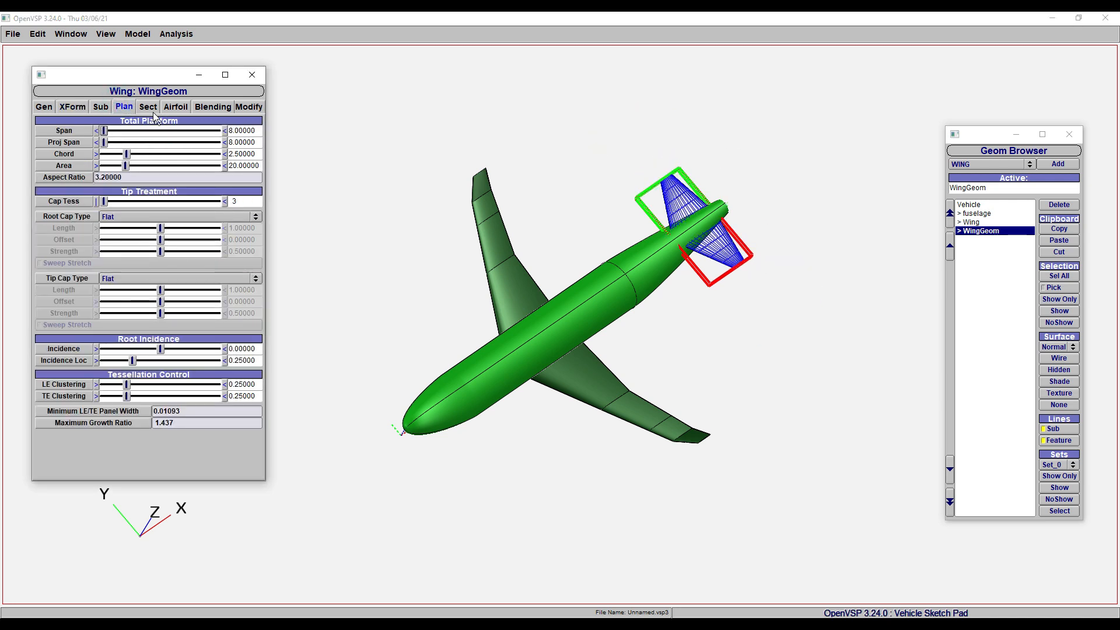
Narrow the tail wing's section toward the tip, set its XLoc to 25.9, and close its settings
click(148, 106)
drag(130, 290, 122, 292)
click(72, 106)
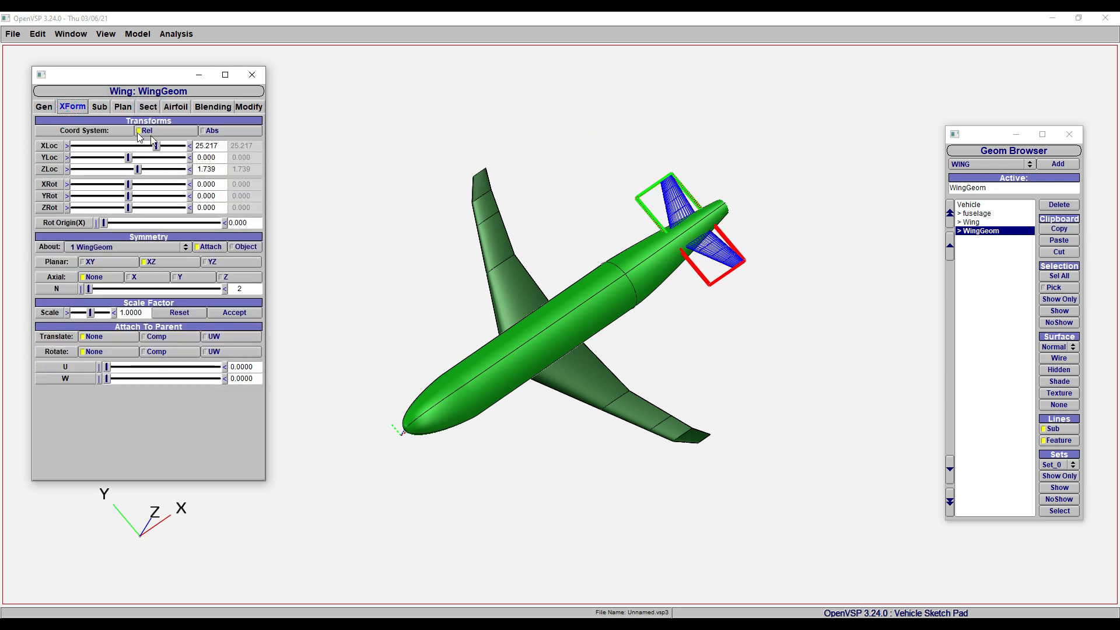
drag(156, 146, 159, 146)
double_click(209, 146)
text(25.9)
key(Return)
click(987, 292)
mouse_move(625, 365)
mouse_down()
mouse_move(636, 462)
mouse_move(612, 379)
mouse_up()
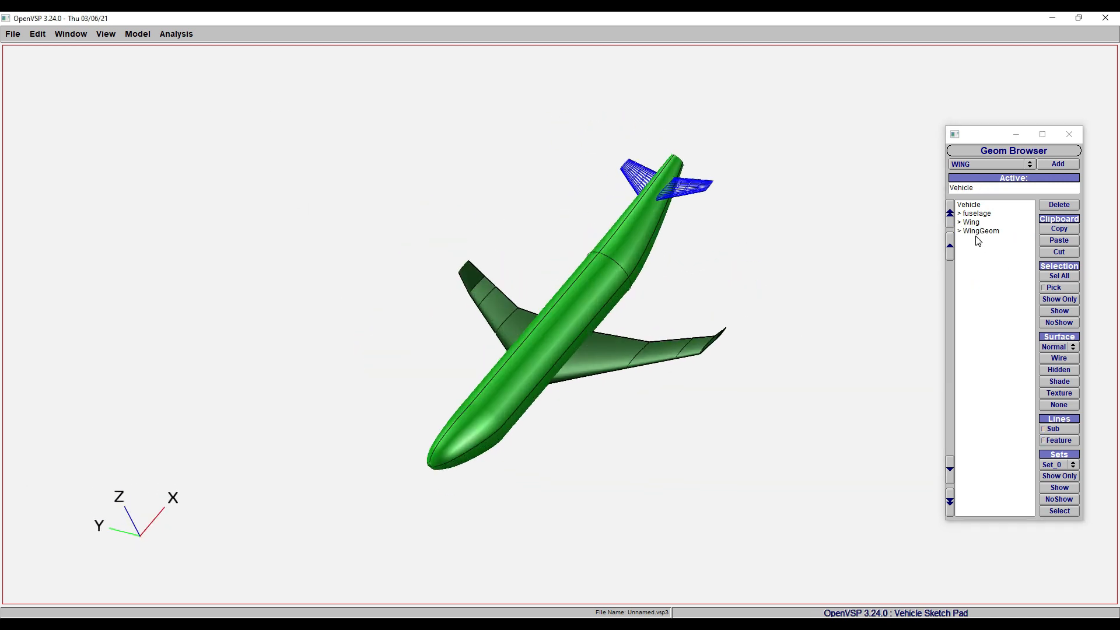
Rename the tail wing component as HT and deselect it
click(979, 231)
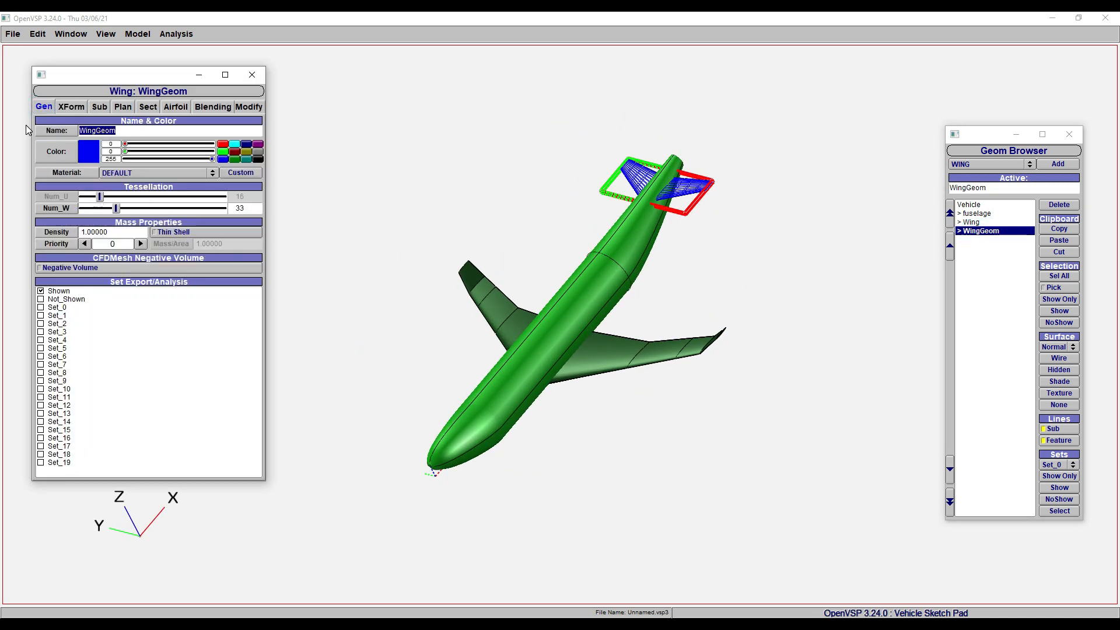
text(HT)
click(252, 75)
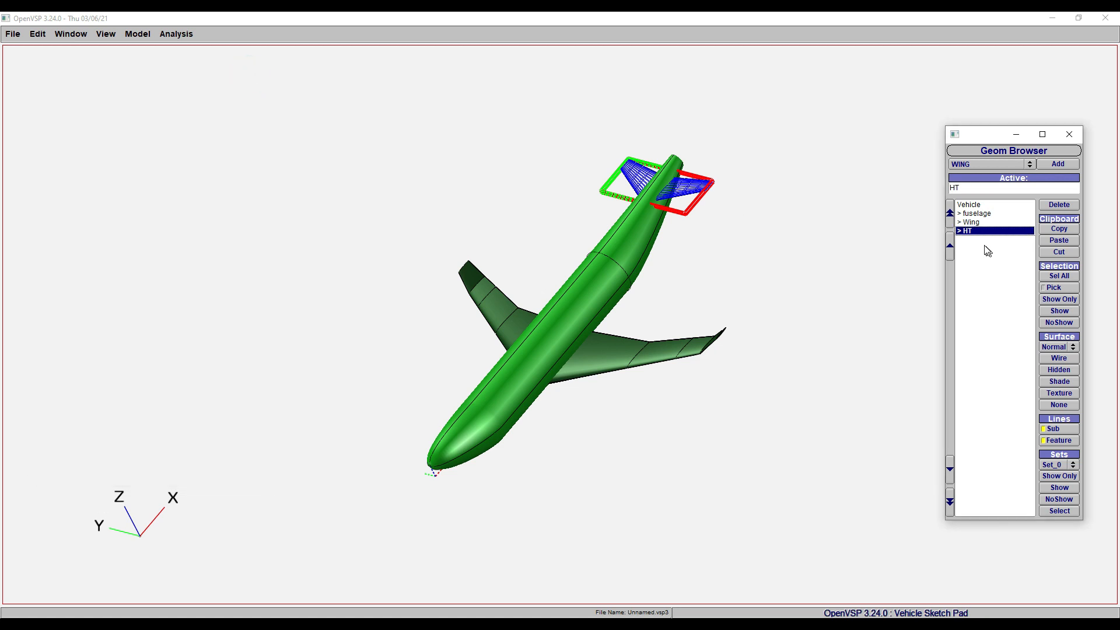
click(983, 243)
click(970, 231)
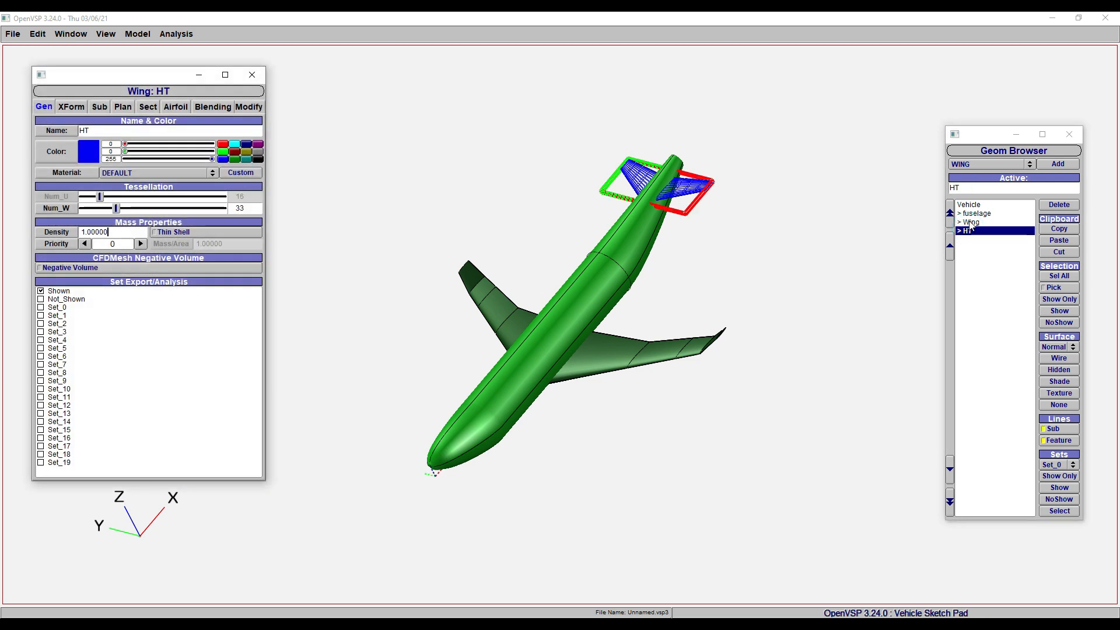
click(1004, 257)
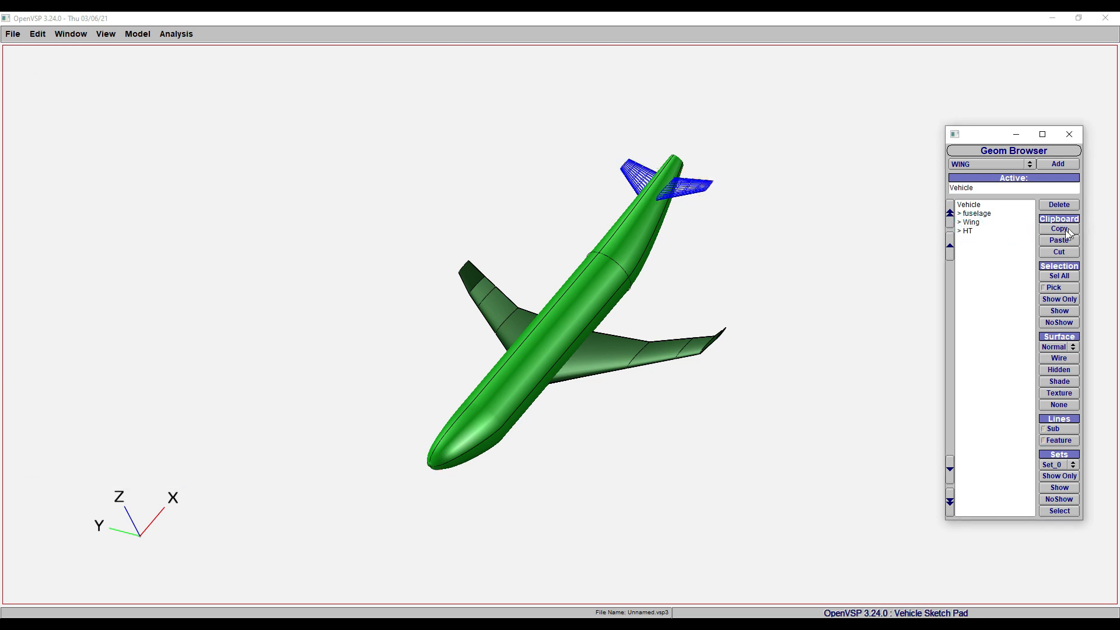
Duplicate HT as its own child component and move the copy forward to XLoc about 22.2
click(982, 231)
click(1059, 229)
click(1058, 241)
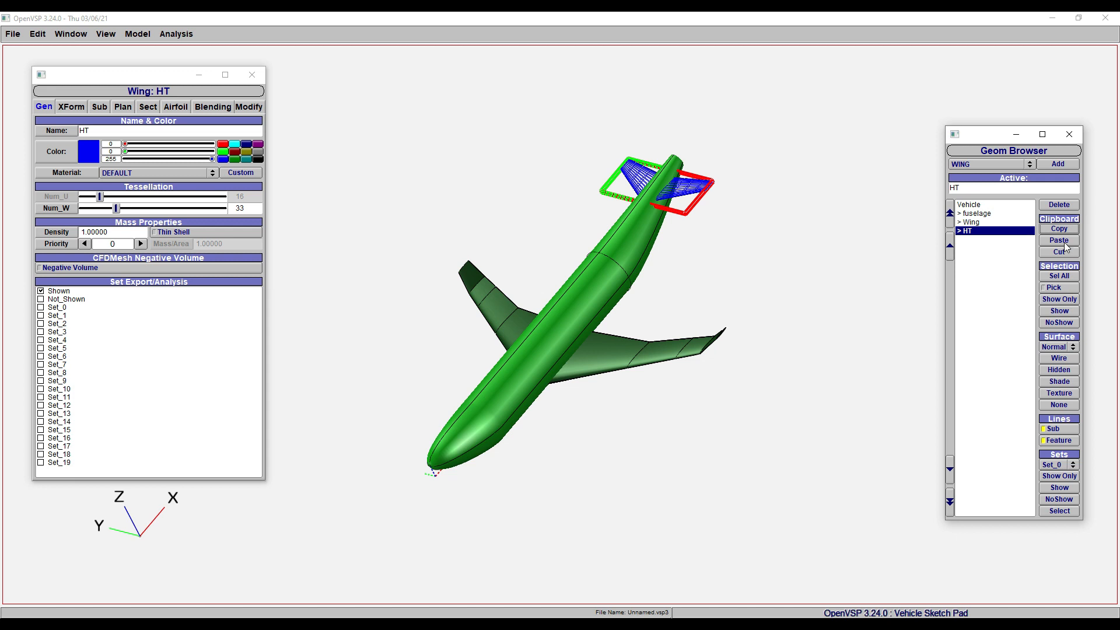
click(973, 240)
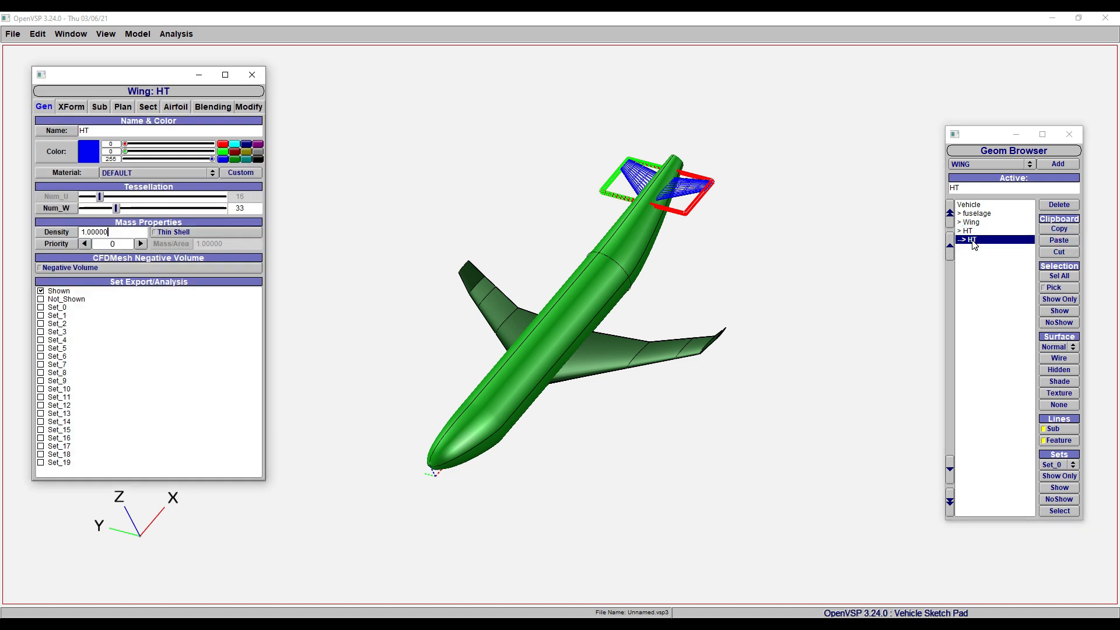
click(70, 106)
drag(127, 146, 109, 147)
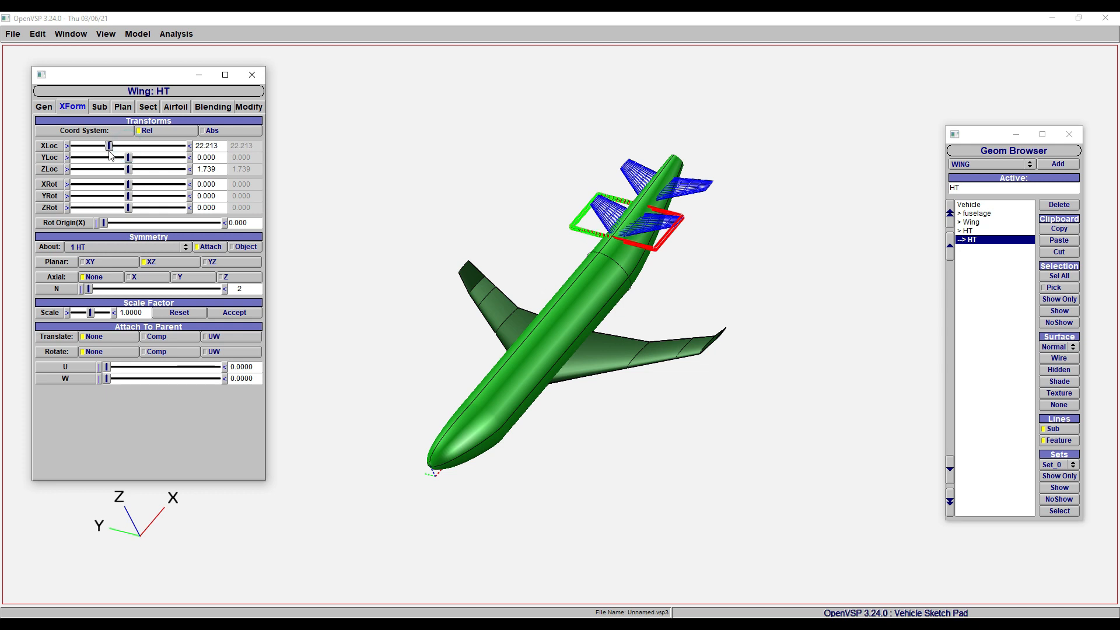
Rename the copied tail component as VT and turn off its XZ planar symmetry
click(43, 107)
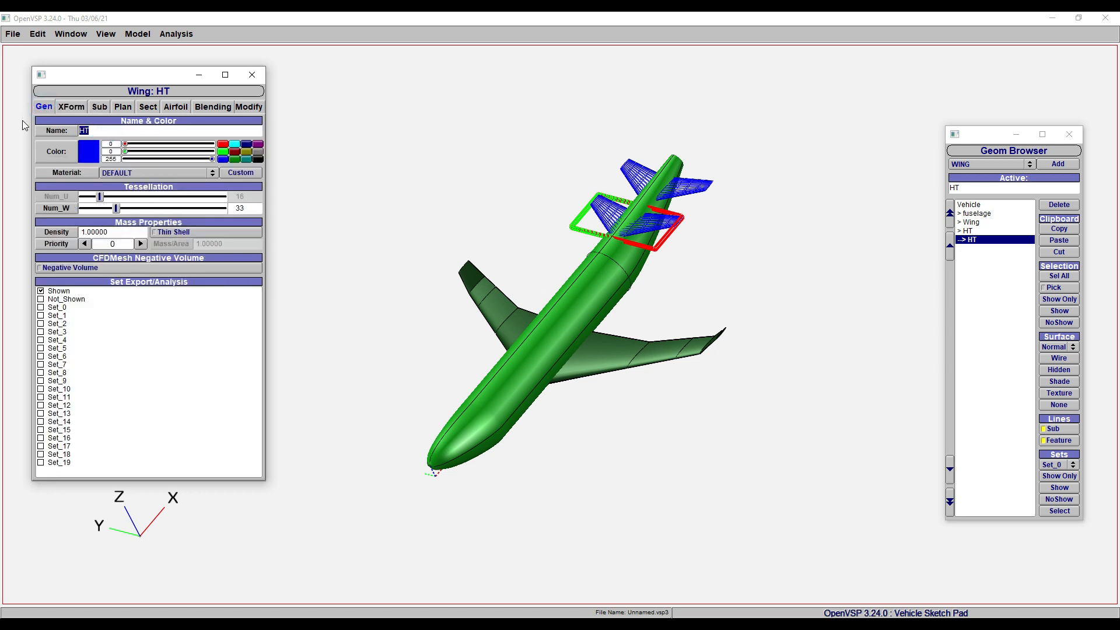
text(VT)
click(71, 107)
click(153, 262)
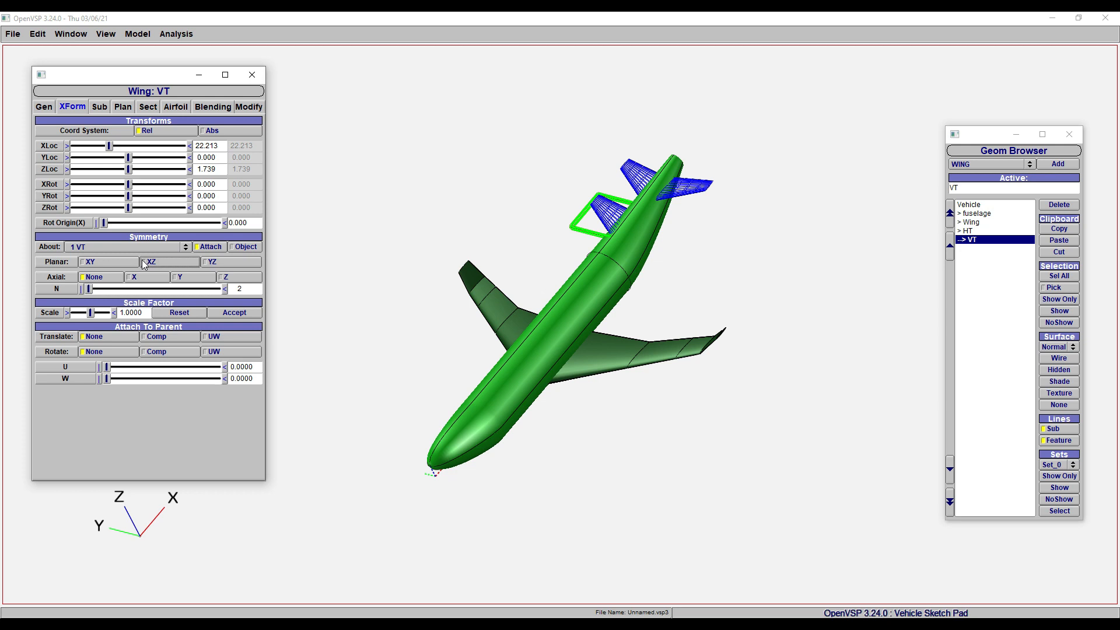
Stand VT upright with an XRot of 90, shift it aft over the tail, and deselect it
double_click(206, 185)
text(90)
key(Return)
drag(609, 317, 545, 341)
drag(110, 148, 130, 149)
drag(408, 175, 898, 290)
click(980, 289)
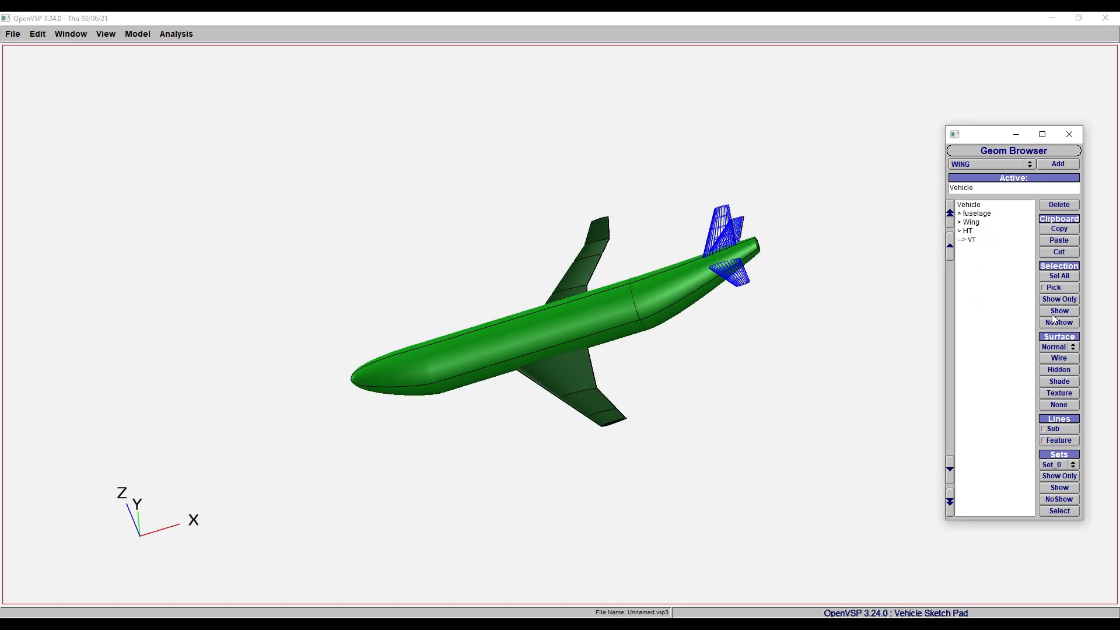
Display all aircraft components as shaded surfaces and clear the selection
click(1059, 276)
click(1062, 382)
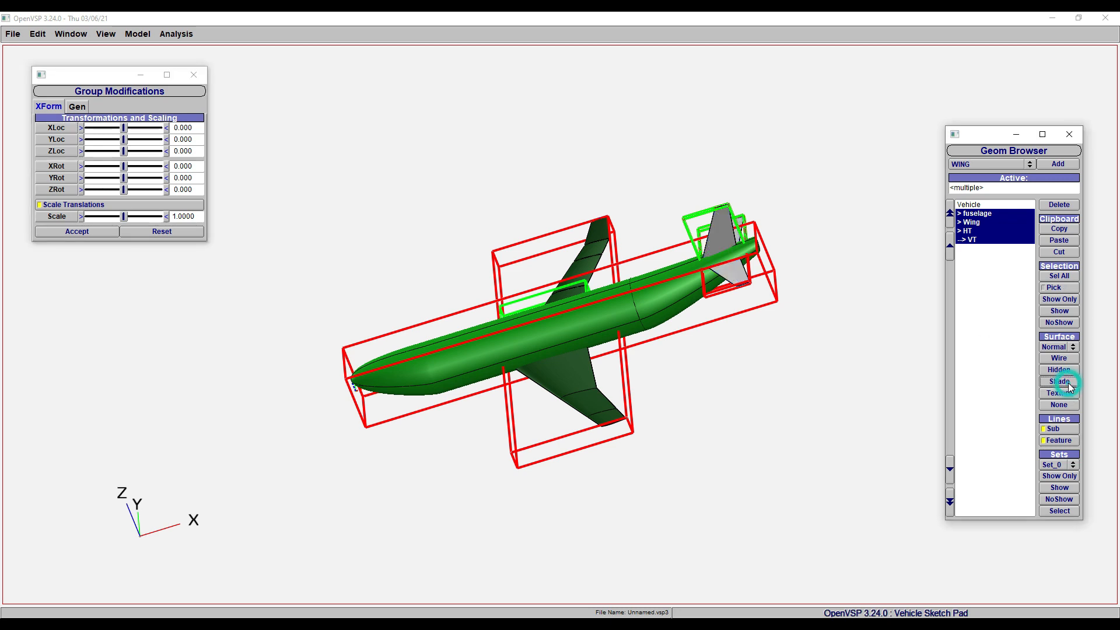
mouse_move(821, 395)
mouse_down()
mouse_move(887, 425)
mouse_move(838, 396)
mouse_move(757, 413)
mouse_move(840, 280)
mouse_move(392, 385)
mouse_move(707, 258)
mouse_move(807, 280)
mouse_move(510, 163)
mouse_move(844, 277)
mouse_move(684, 382)
mouse_move(733, 250)
mouse_move(720, 414)
mouse_move(735, 448)
mouse_move(800, 465)
mouse_up()
click(980, 315)
Run a Comp Geom analysis on the shown components to mesh, intersect and trim them
click(174, 35)
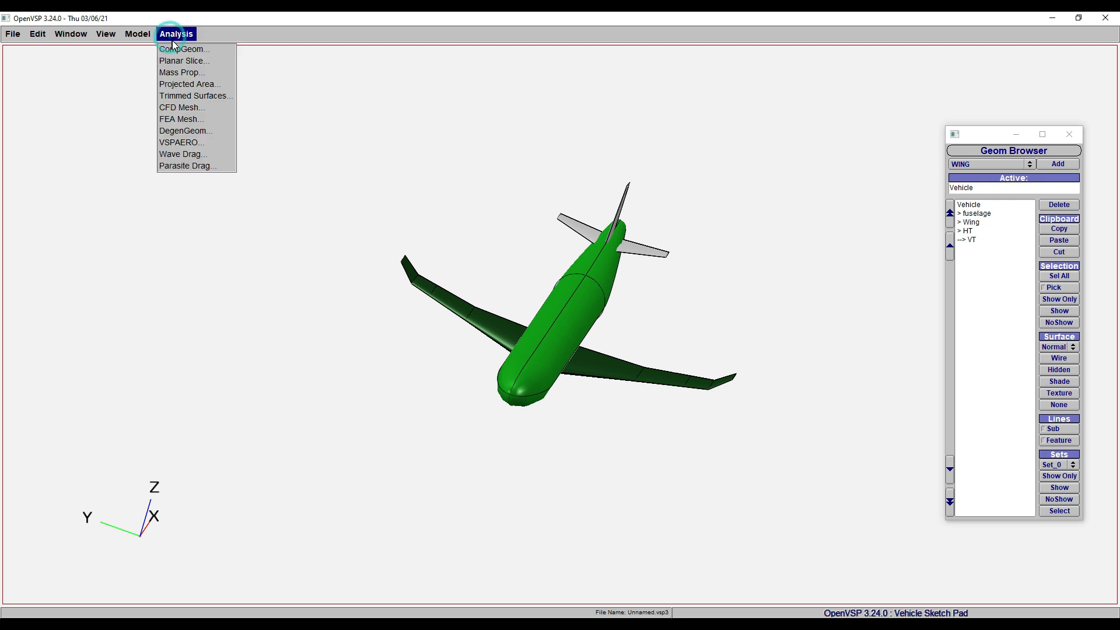
click(179, 50)
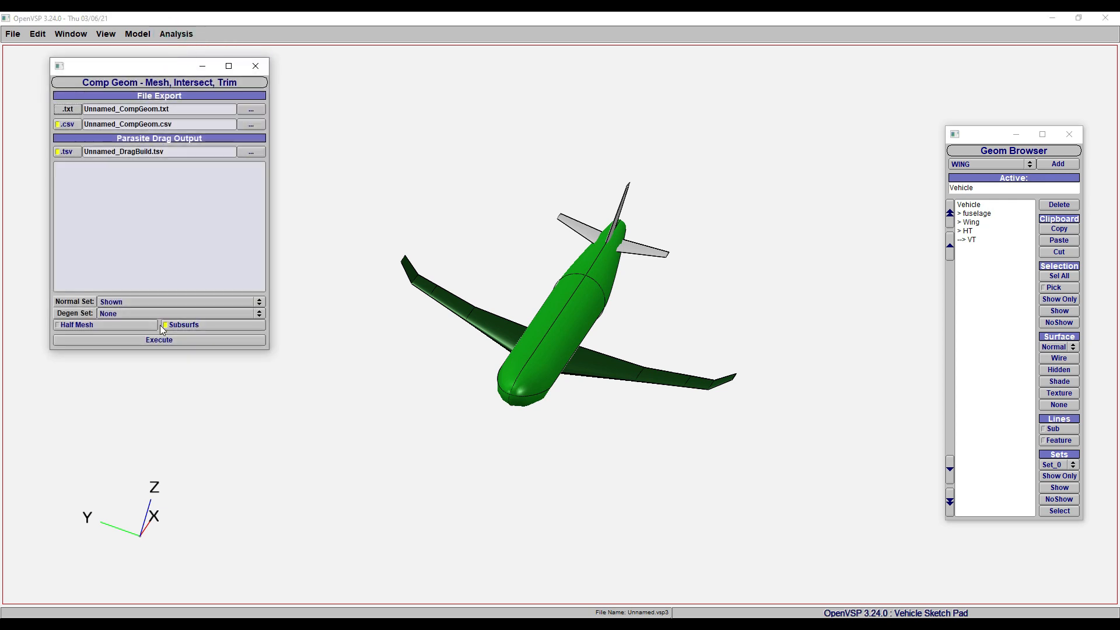
click(161, 343)
Examine the theoretical and wetted areas and volumes of each component in the Comp Geom results, then close them
drag(129, 264, 166, 194)
scroll(166, 236, down, 3)
scroll(166, 236, up, 5)
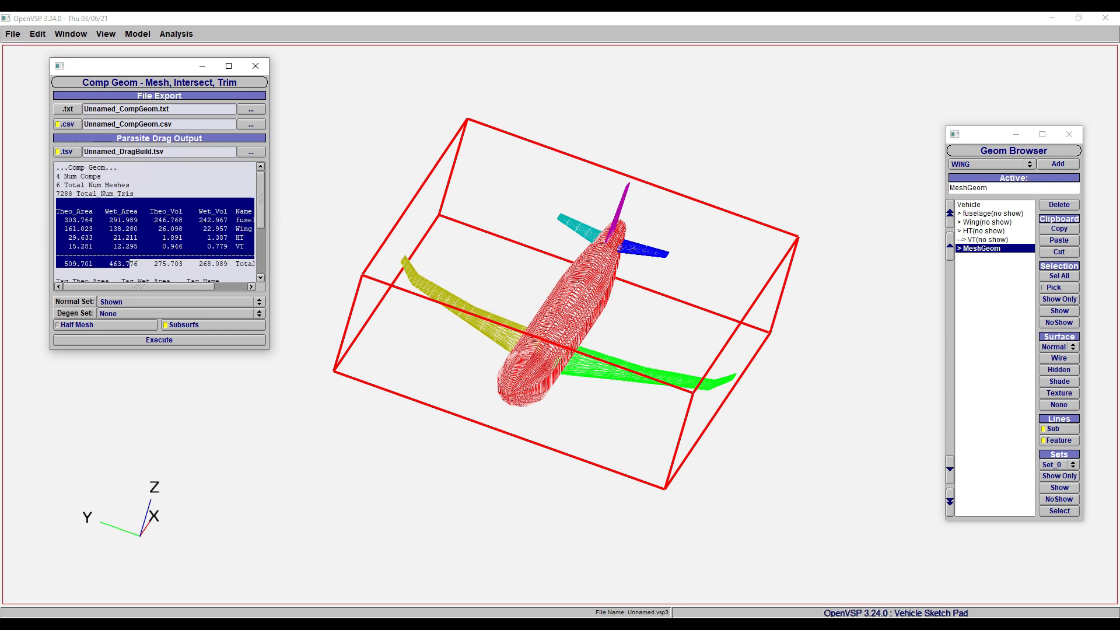
click(114, 246)
drag(57, 209, 254, 259)
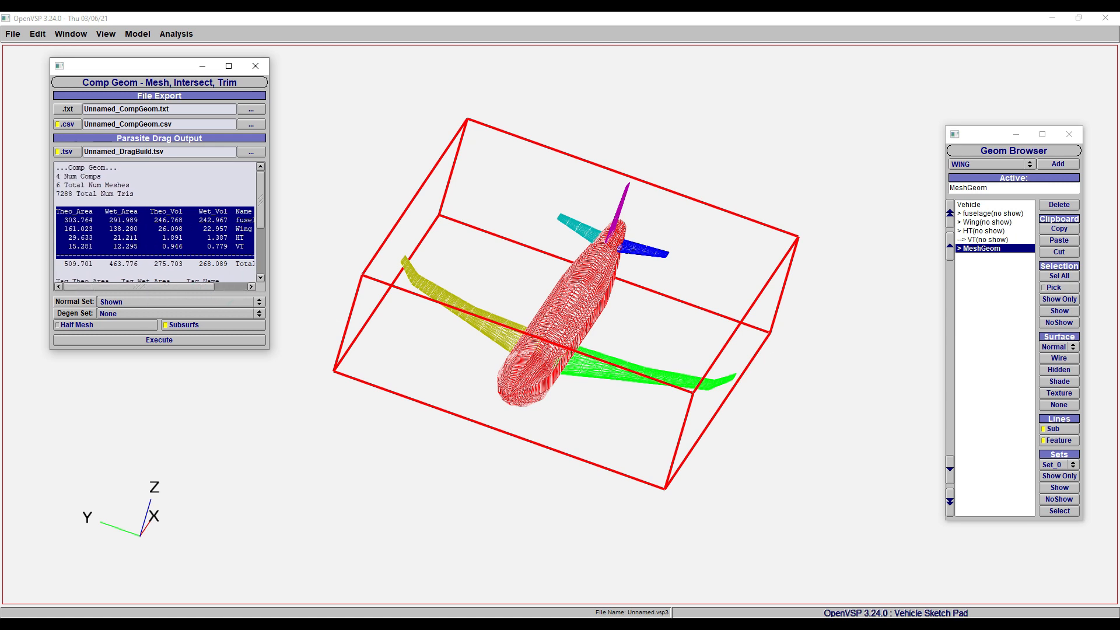
click(130, 229)
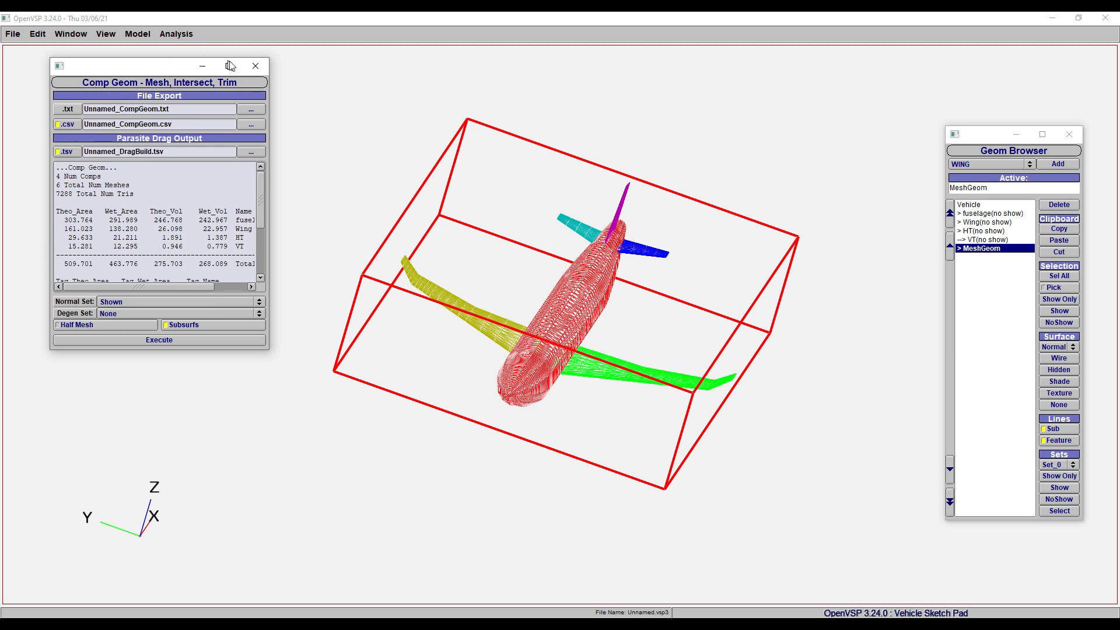
click(255, 66)
Show the mesh in a four-viewport layout, fit the aircraft in each view, and minimize the Geom Browser
click(176, 34)
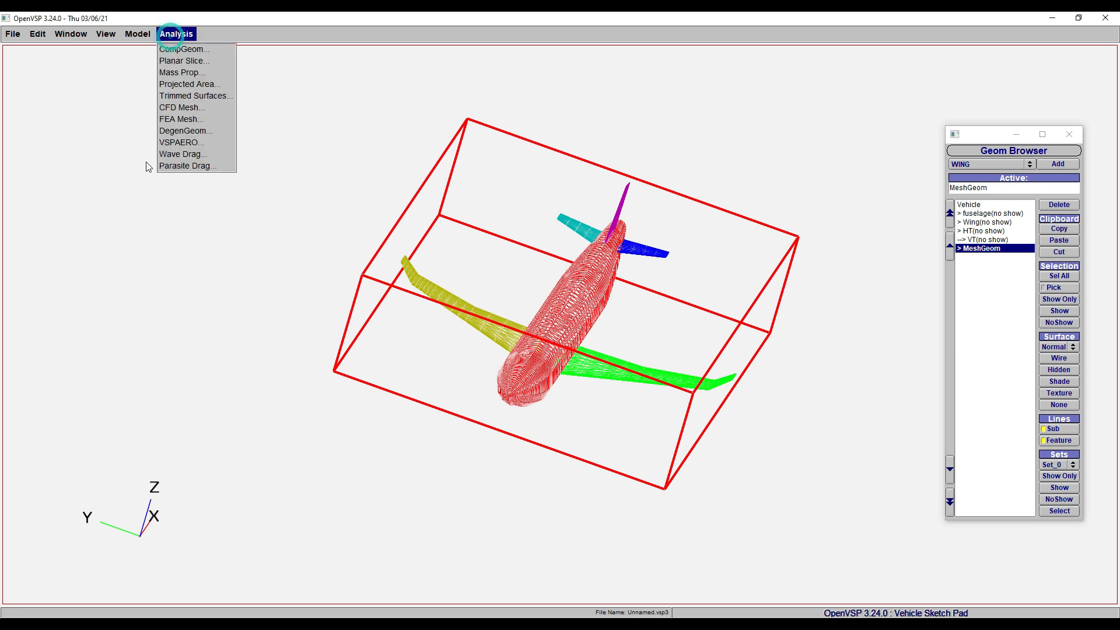
mouse_move(137, 33)
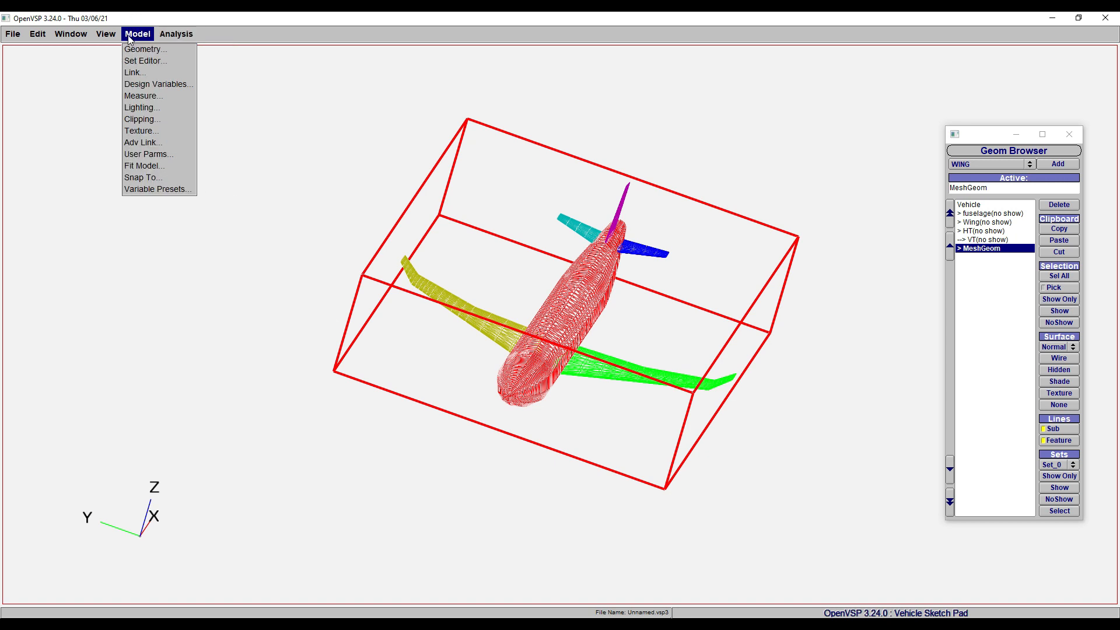
mouse_move(68, 35)
click(64, 61)
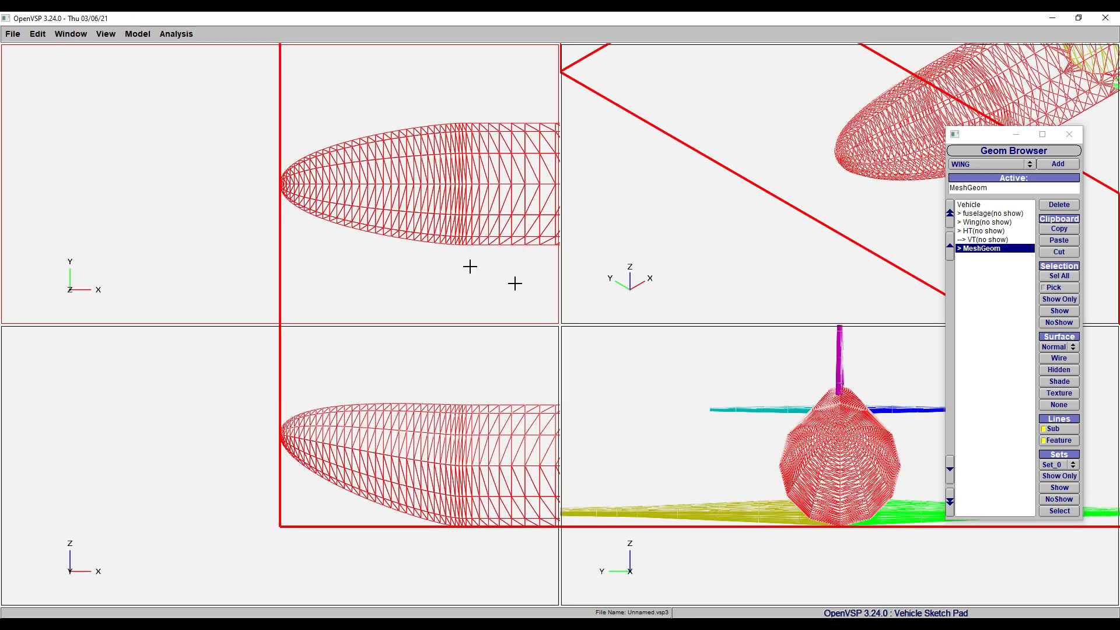
click(320, 312)
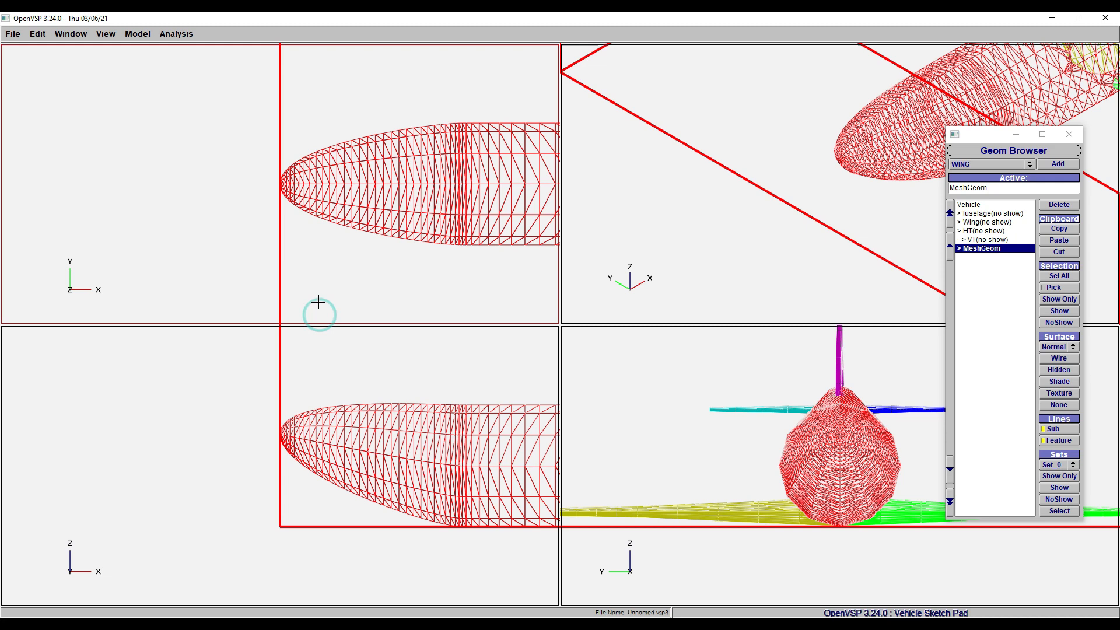
click(343, 409)
click(800, 255)
click(787, 400)
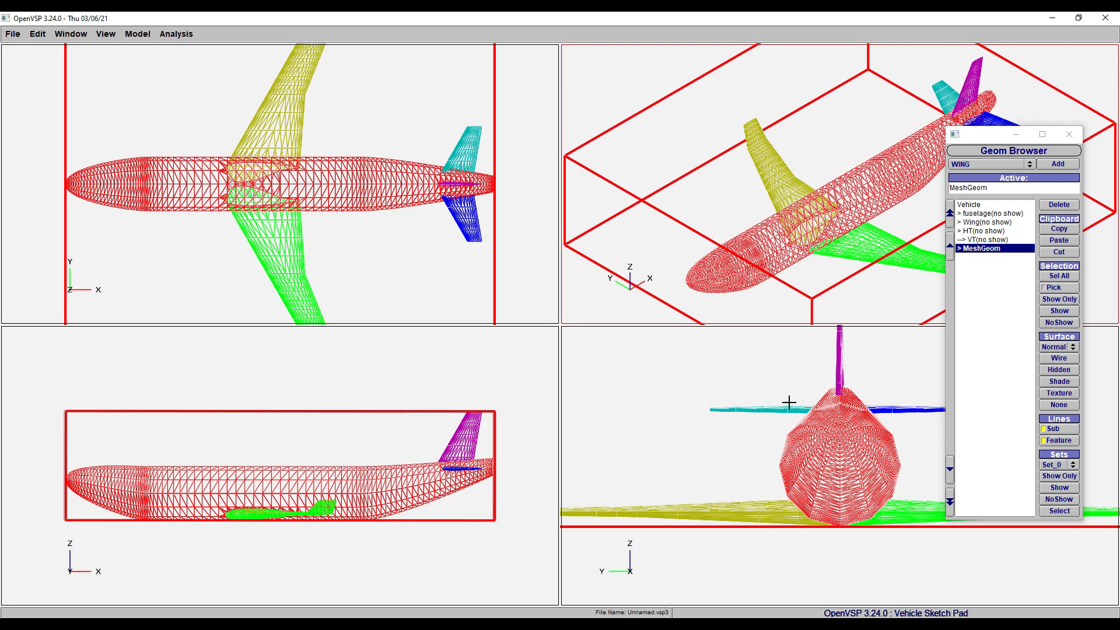
click(1016, 134)
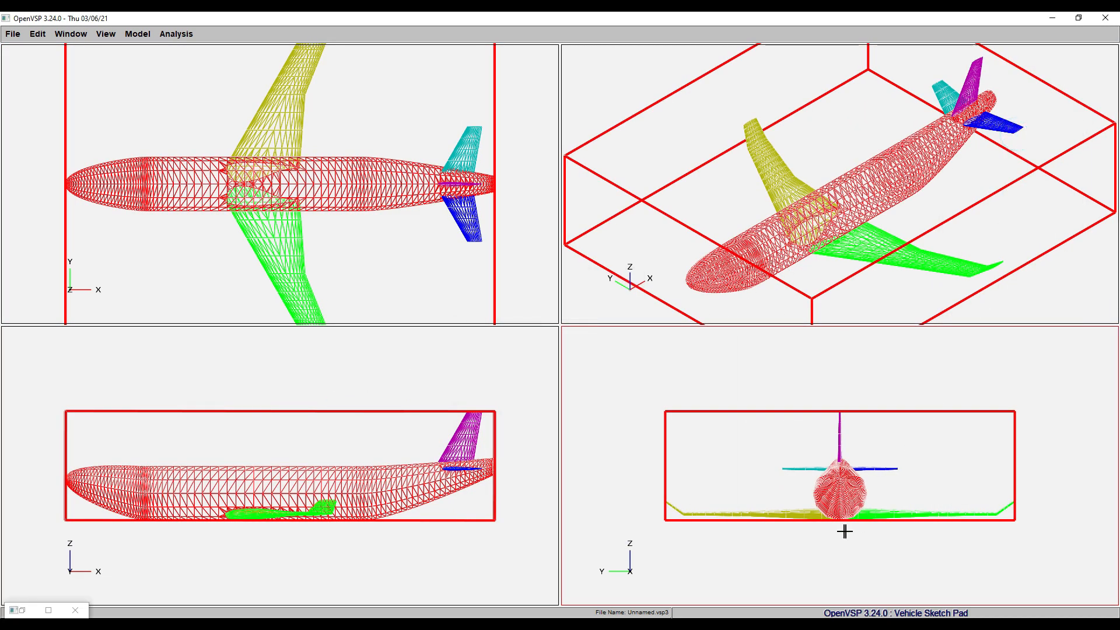
Switch to the Two Horizontal viewport layout and fit the aircraft in both views
click(71, 34)
click(92, 73)
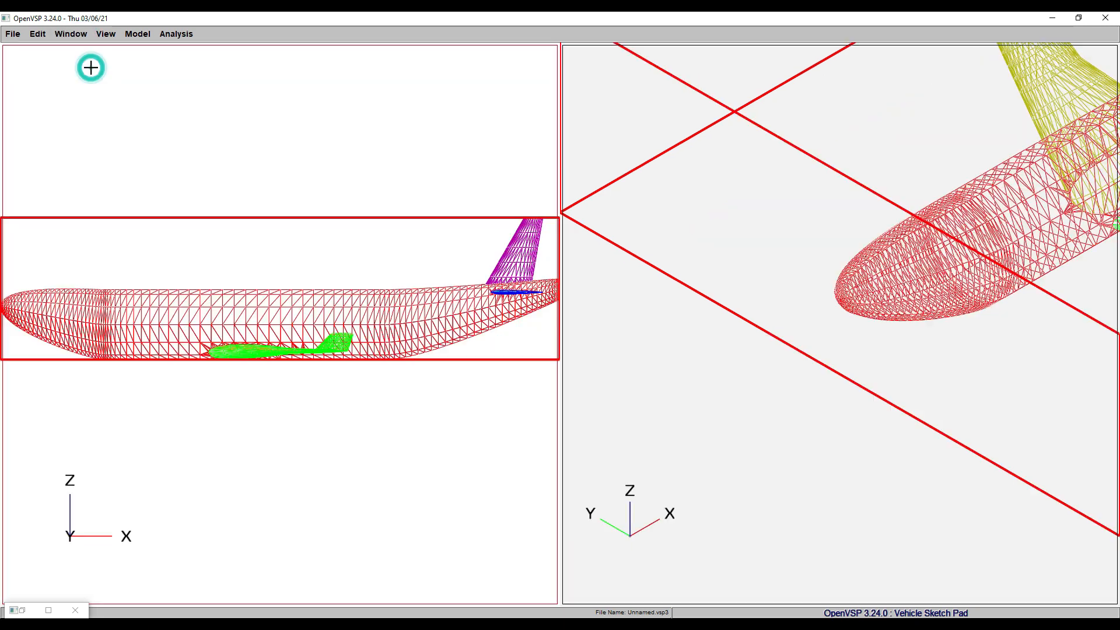
key(f)
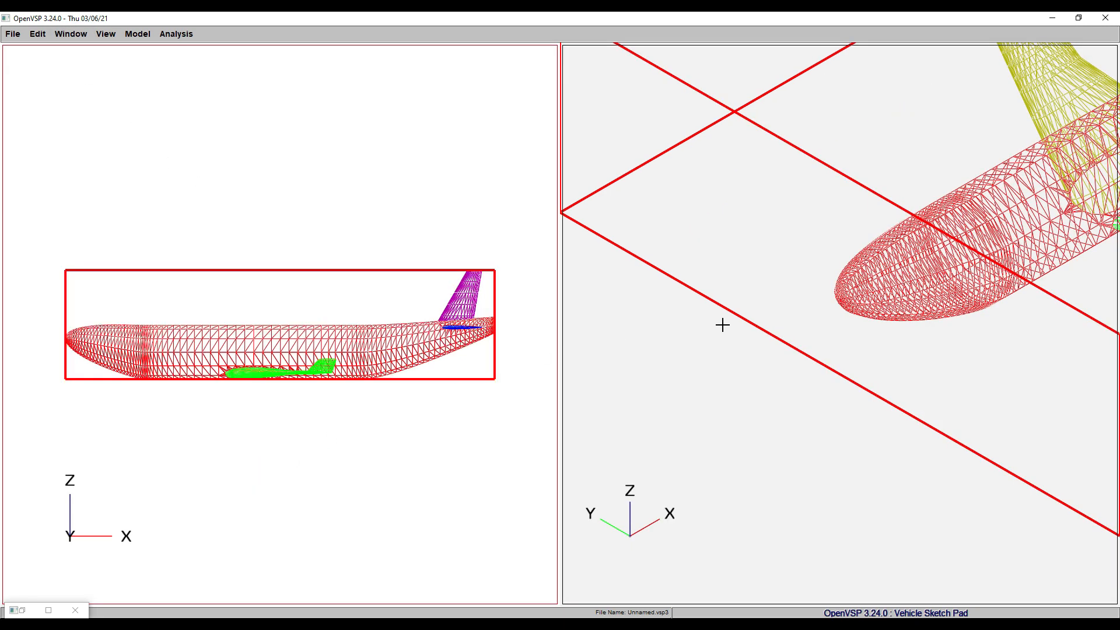
key(f)
Capture the two-view layout as a PNG screenshot with a transparent background and close the screenshot settings
click(75, 37)
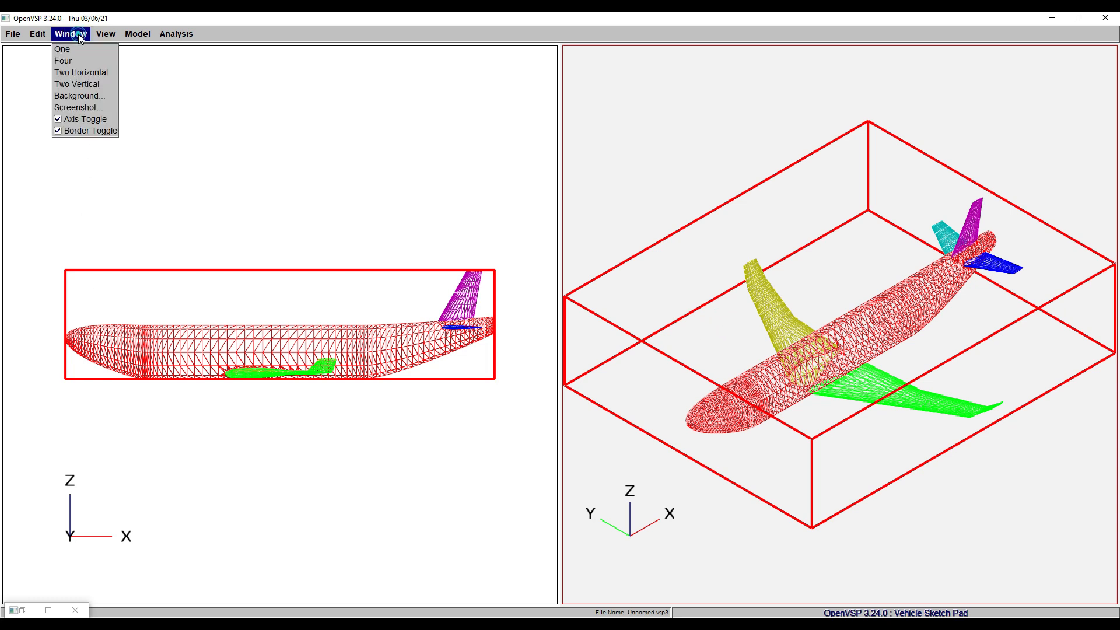
click(92, 108)
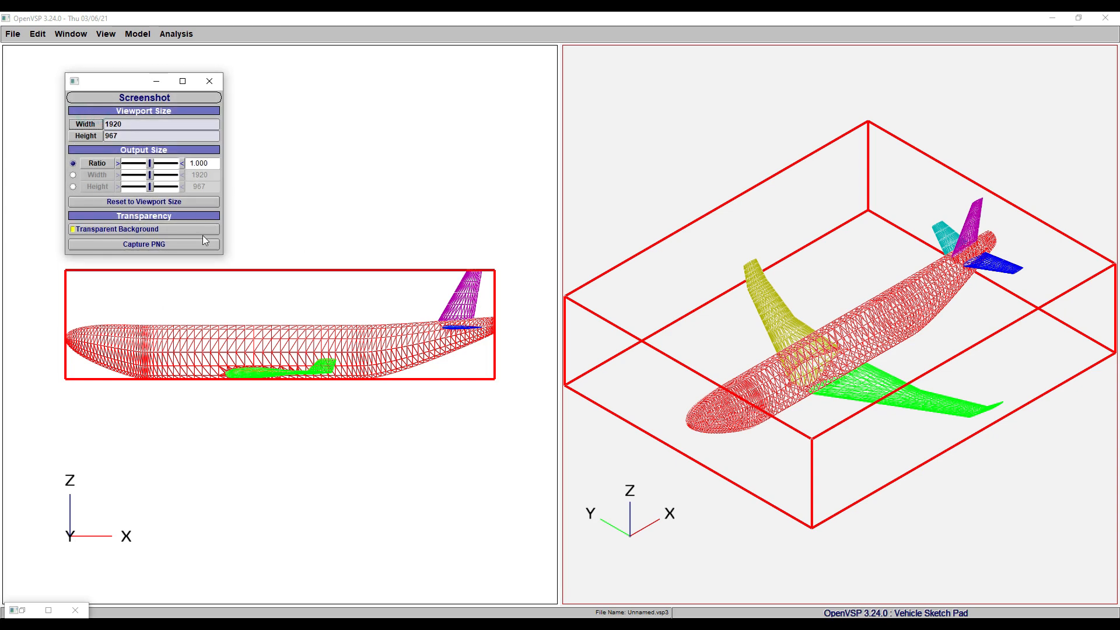
click(166, 242)
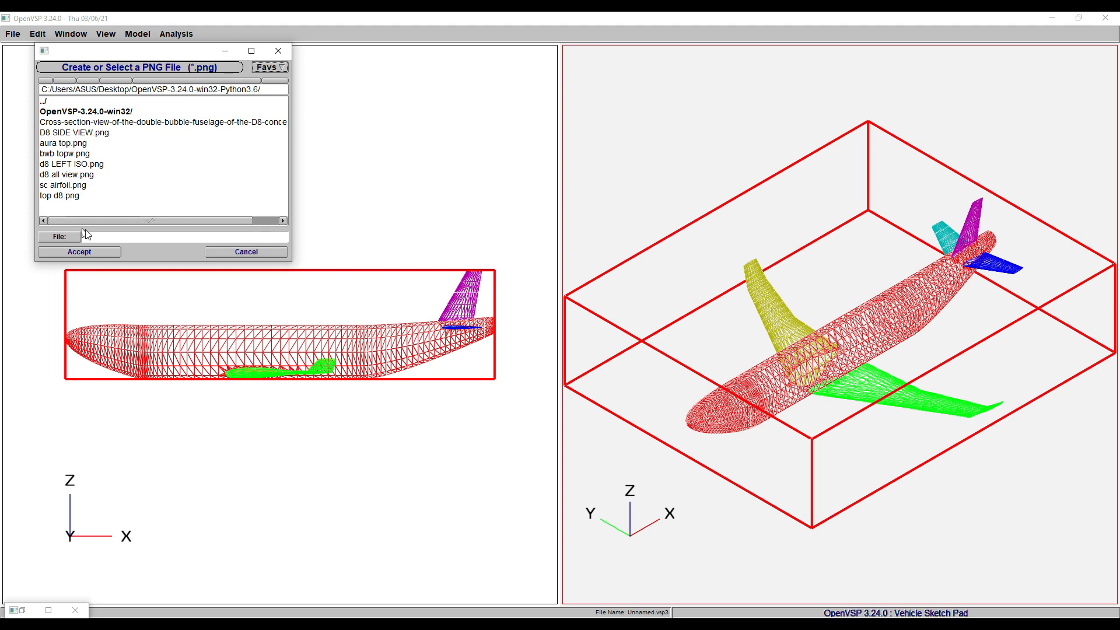
click(111, 237)
click(92, 253)
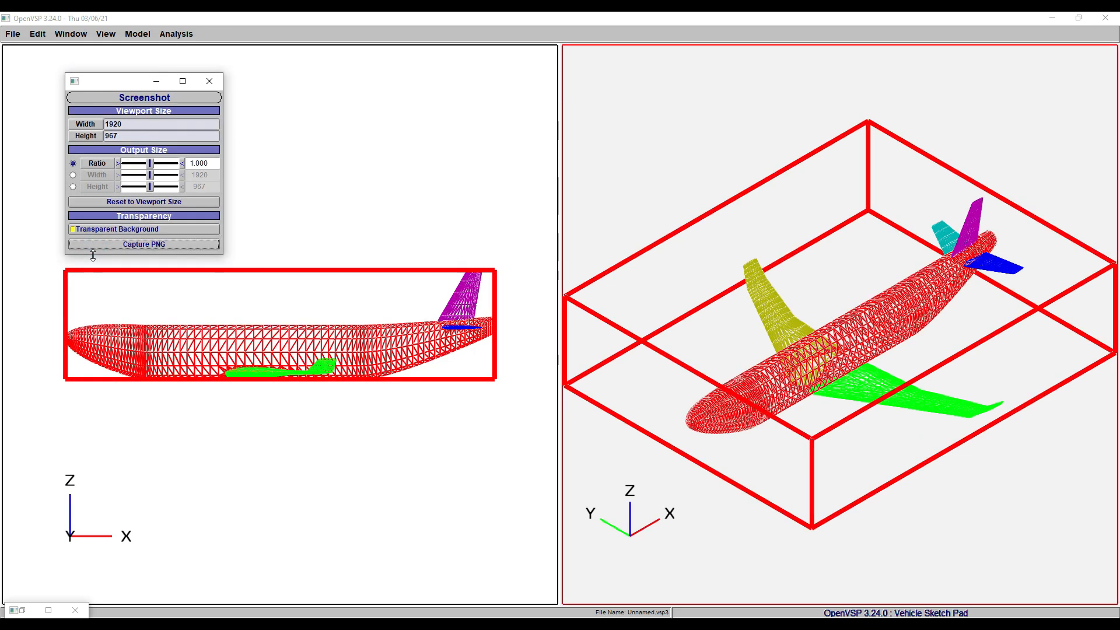
click(210, 81)
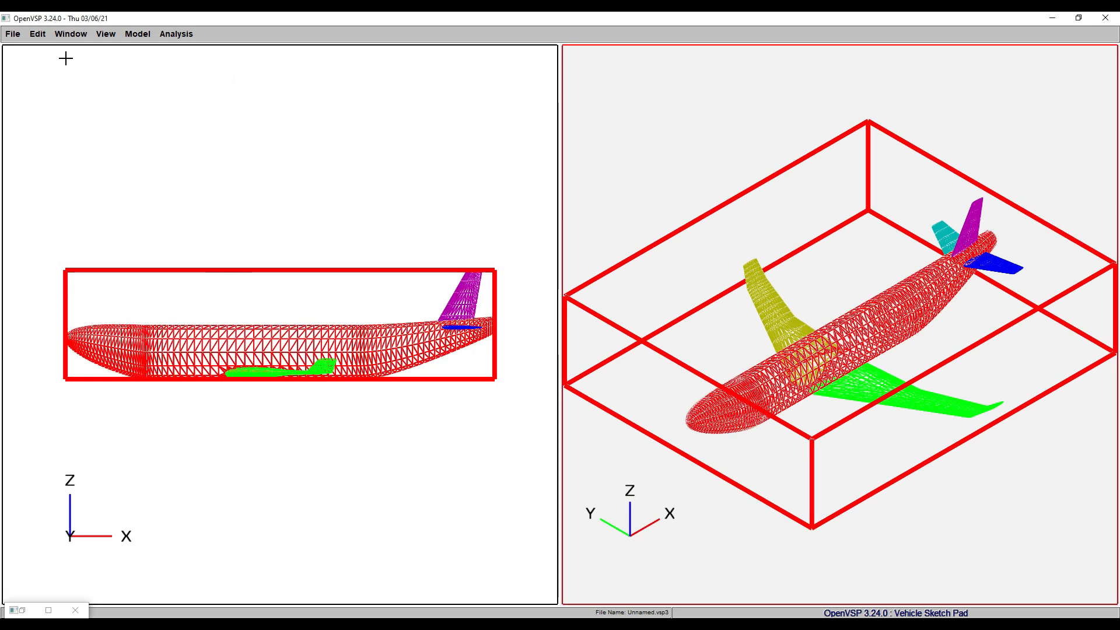
Return to a single viewport and restore the minimized Geom Browser
click(376, 449)
click(175, 34)
click(70, 49)
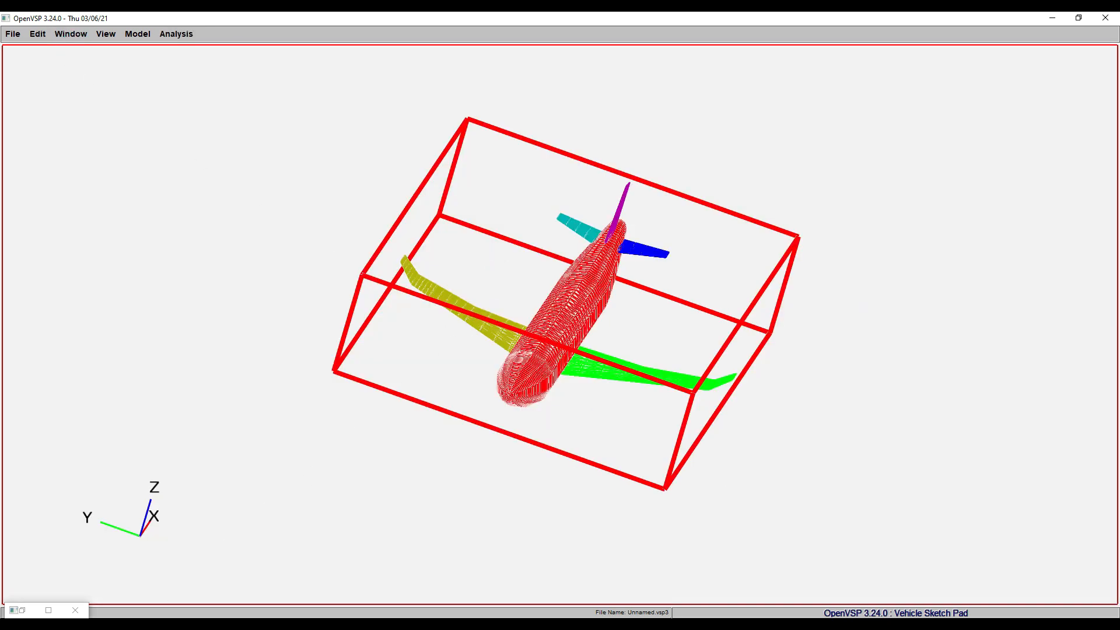
click(46, 610)
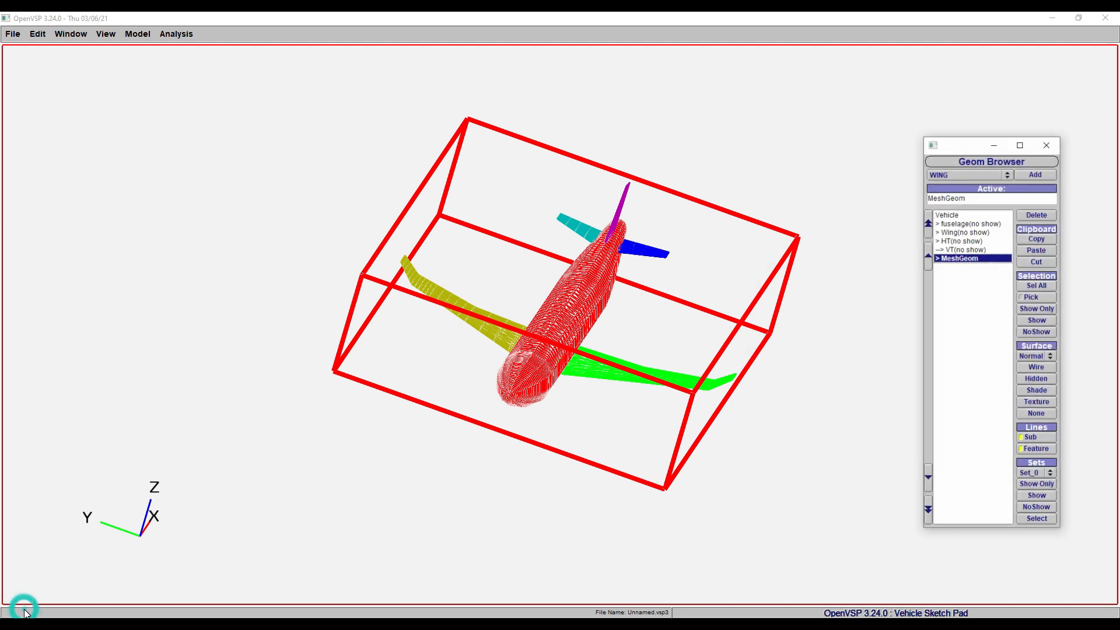
Delete the MeshGeom component from the vehicle
click(991, 263)
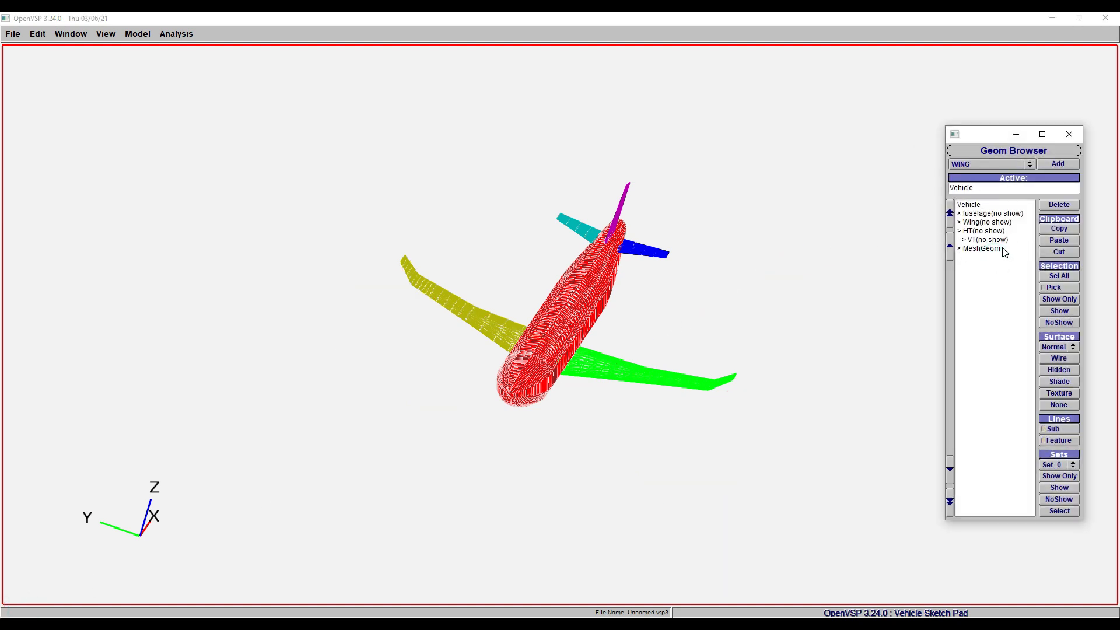
double_click(999, 250)
click(1060, 205)
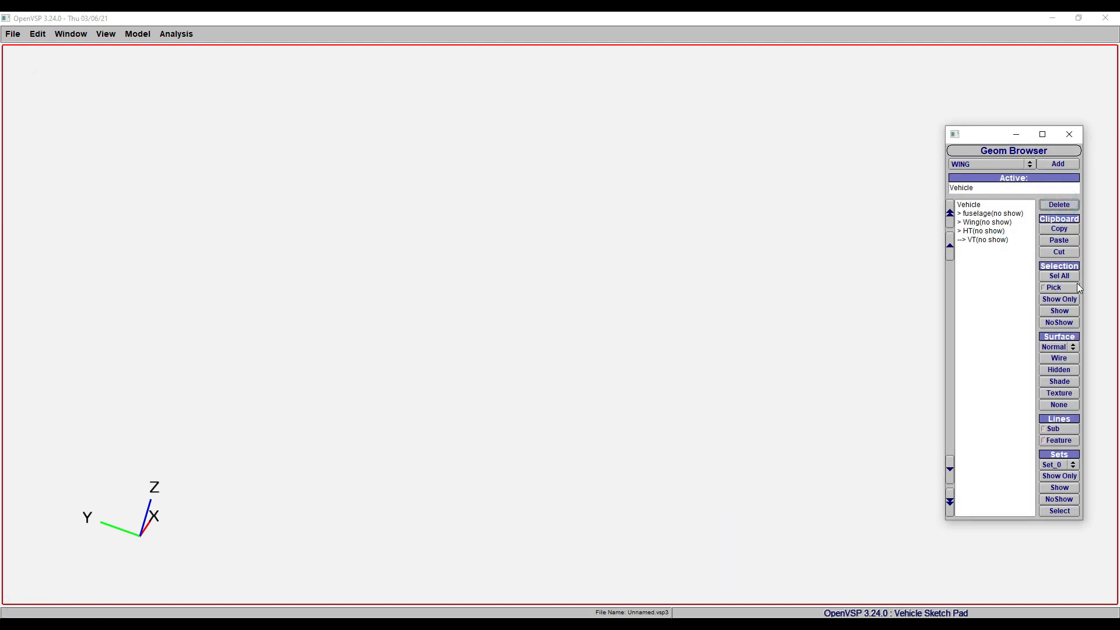
Show all the hidden components, fuselage, Wing, HT and VT, and clear the selection to view the whole aircraft
click(1065, 275)
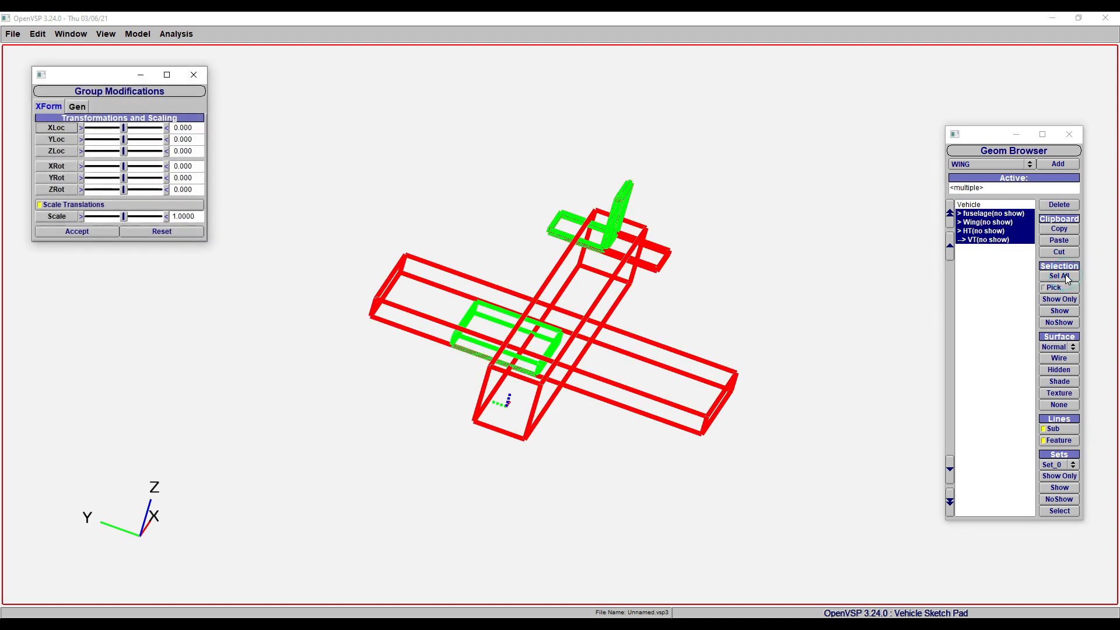
click(1059, 311)
click(802, 347)
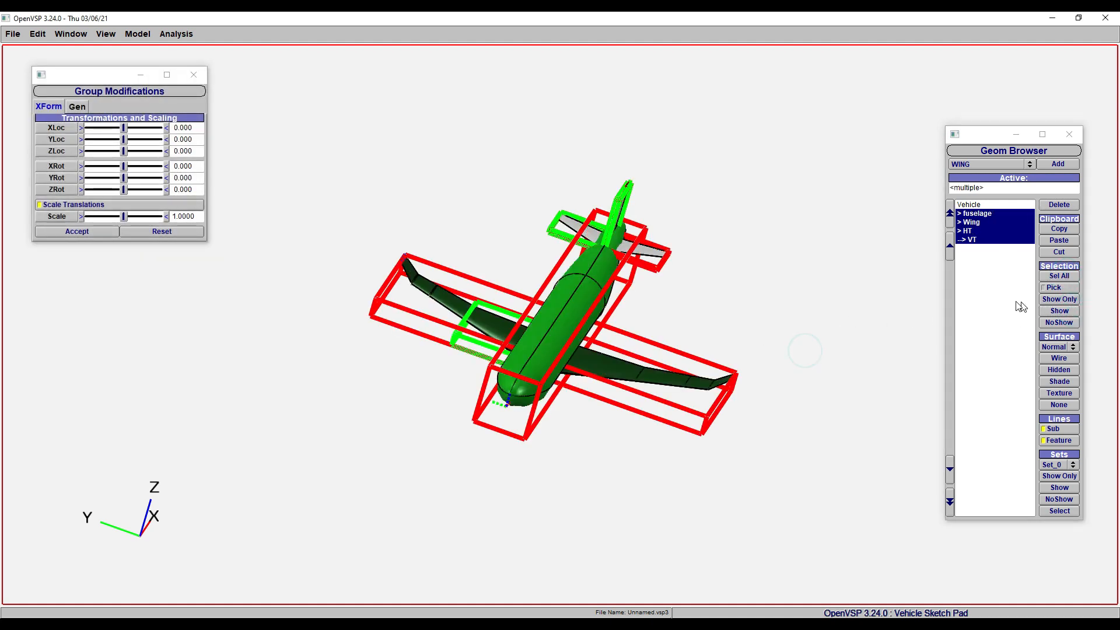
click(993, 298)
mouse_move(838, 357)
mouse_down()
mouse_move(527, 297)
mouse_move(727, 389)
mouse_up()
mouse_move(770, 421)
mouse_down()
mouse_move(719, 338)
mouse_move(670, 332)
mouse_up()
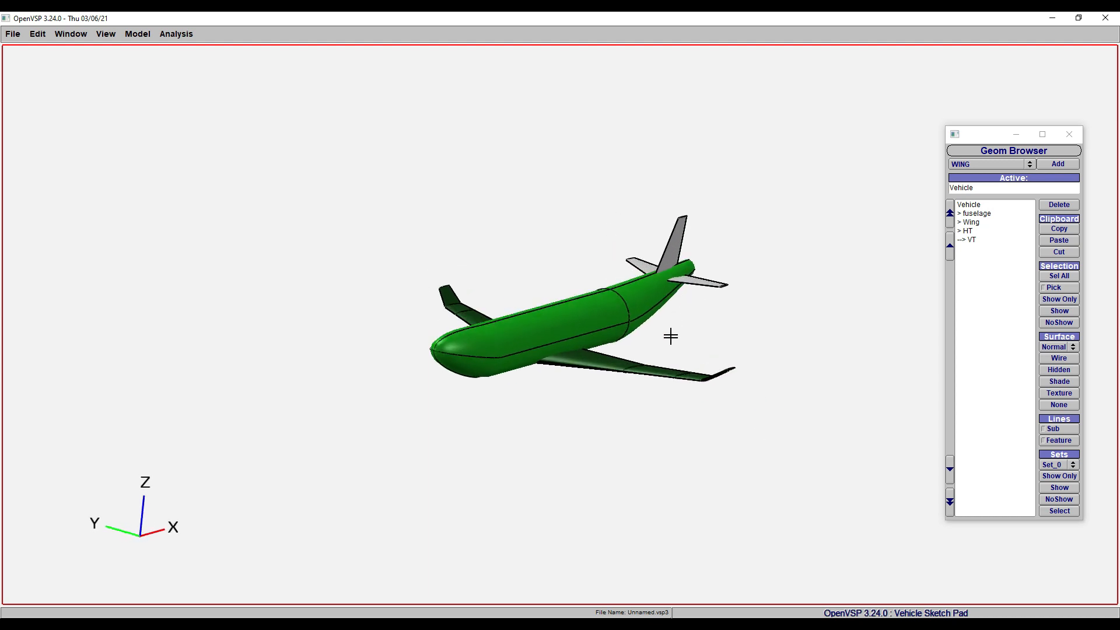
Save the aircraft as a new VSP file named DEMO in the OpenVSP-3.24.0-win32-Python3.6 folder
click(13, 35)
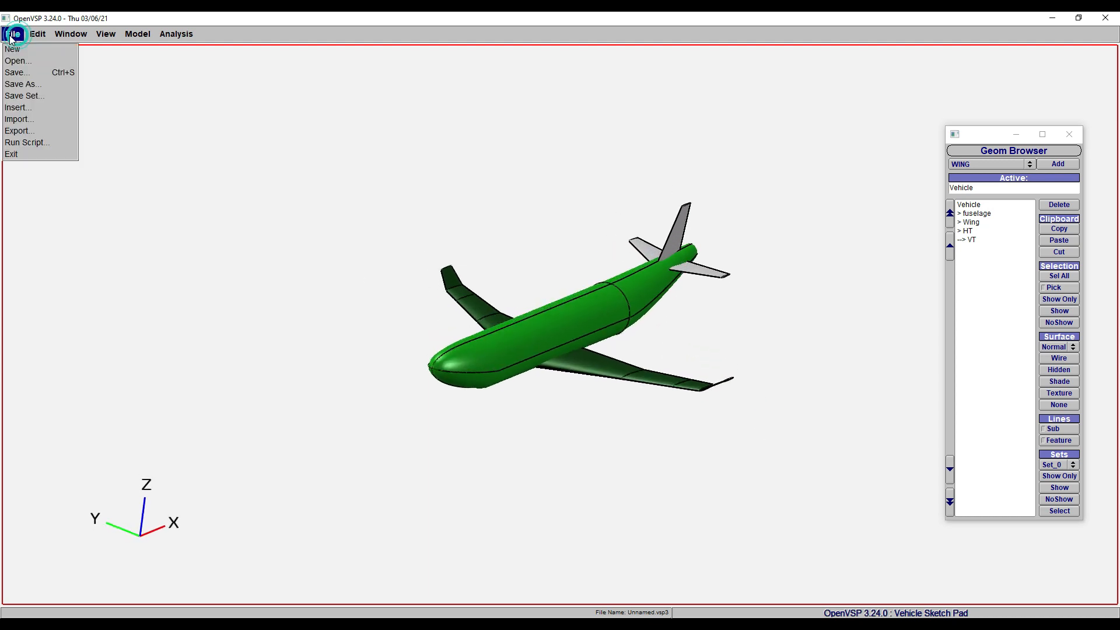
click(20, 85)
click(115, 236)
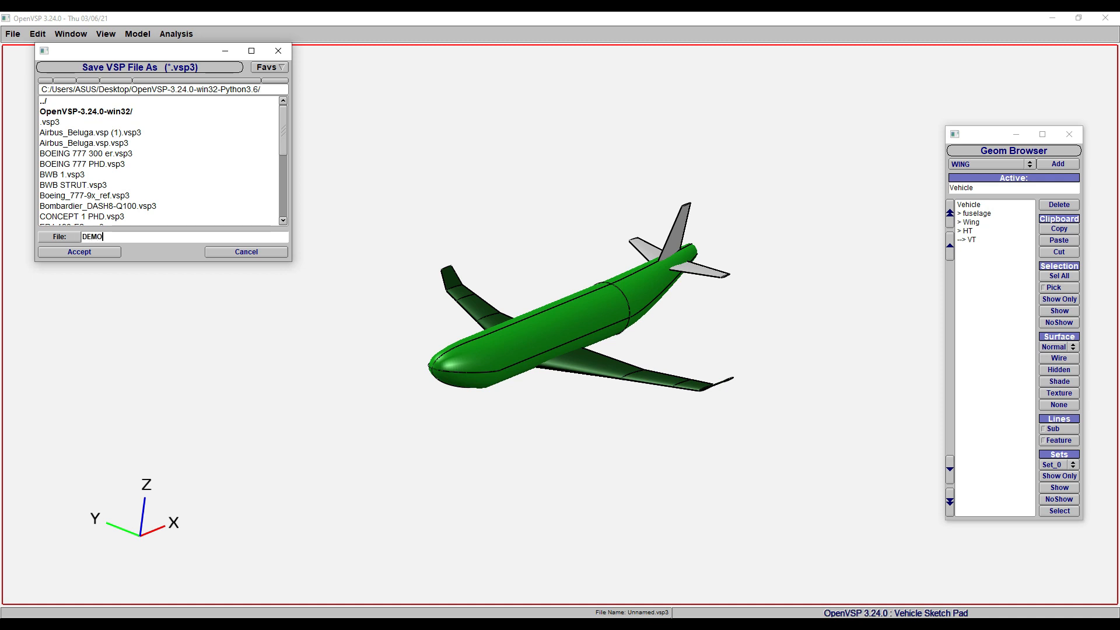
click(79, 252)
drag(622, 482, 407, 460)
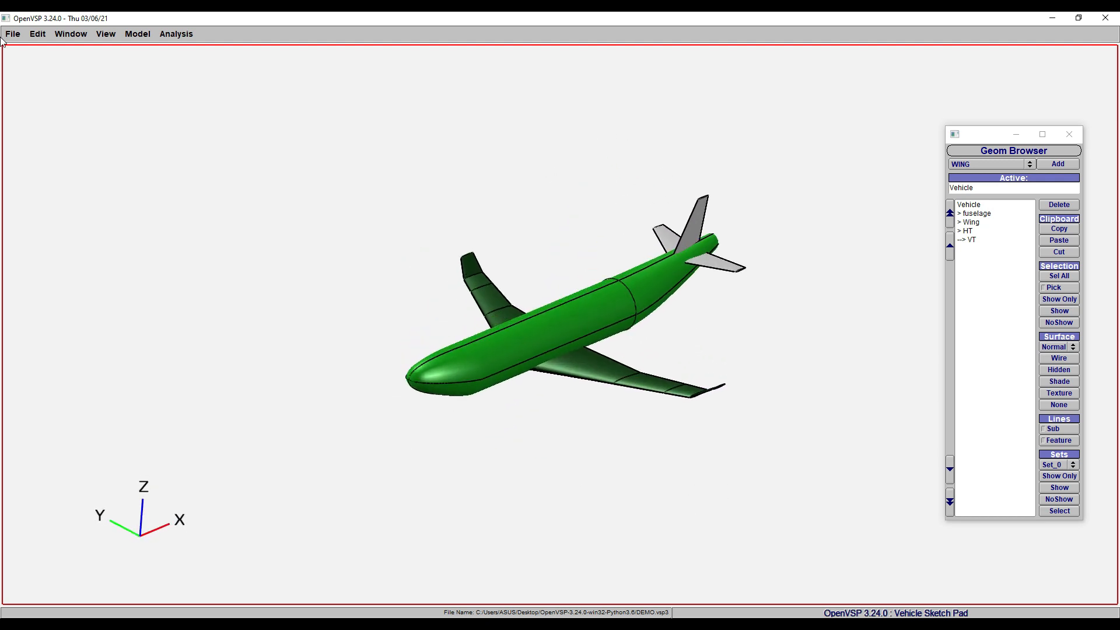
Start a new empty vehicle file and reopen the saved model DEMO.vsp3
click(19, 37)
click(26, 48)
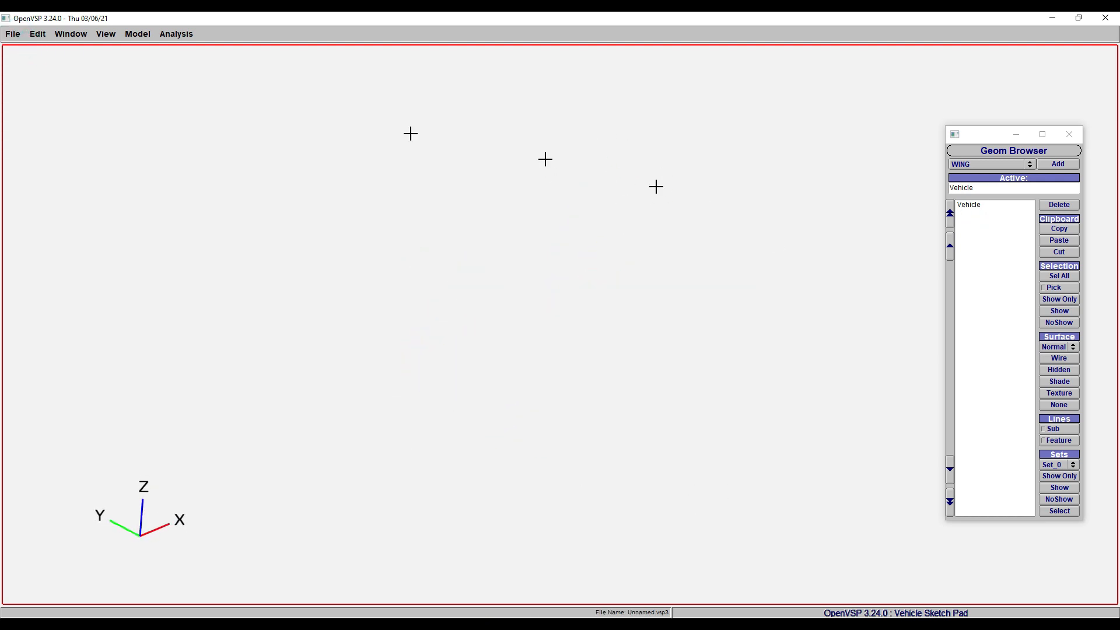
click(14, 40)
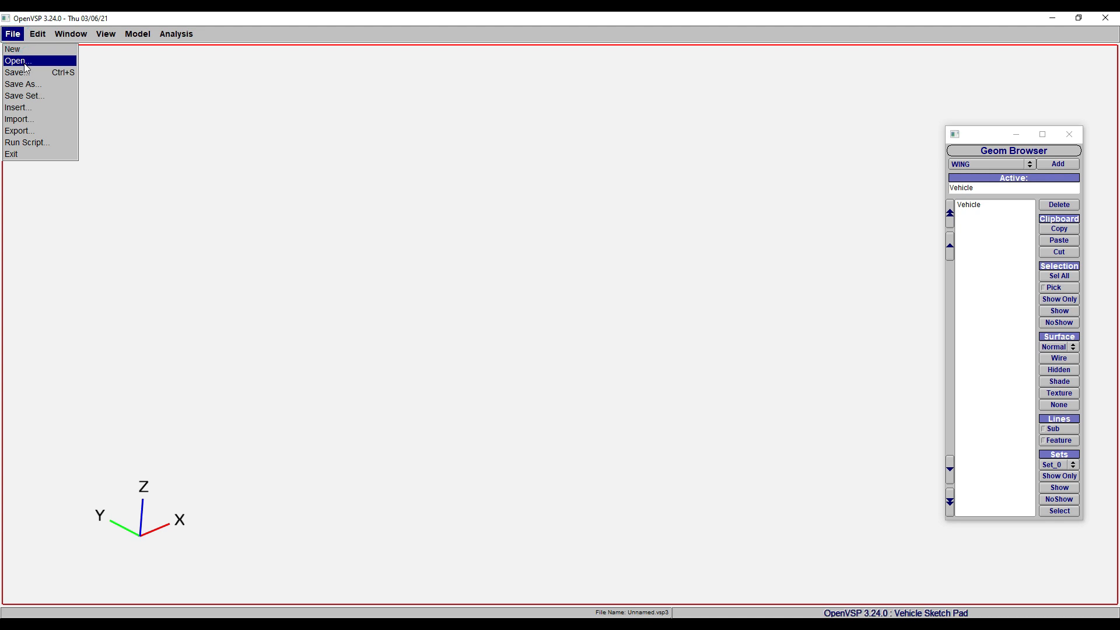
click(25, 61)
scroll(90, 195, down, 2)
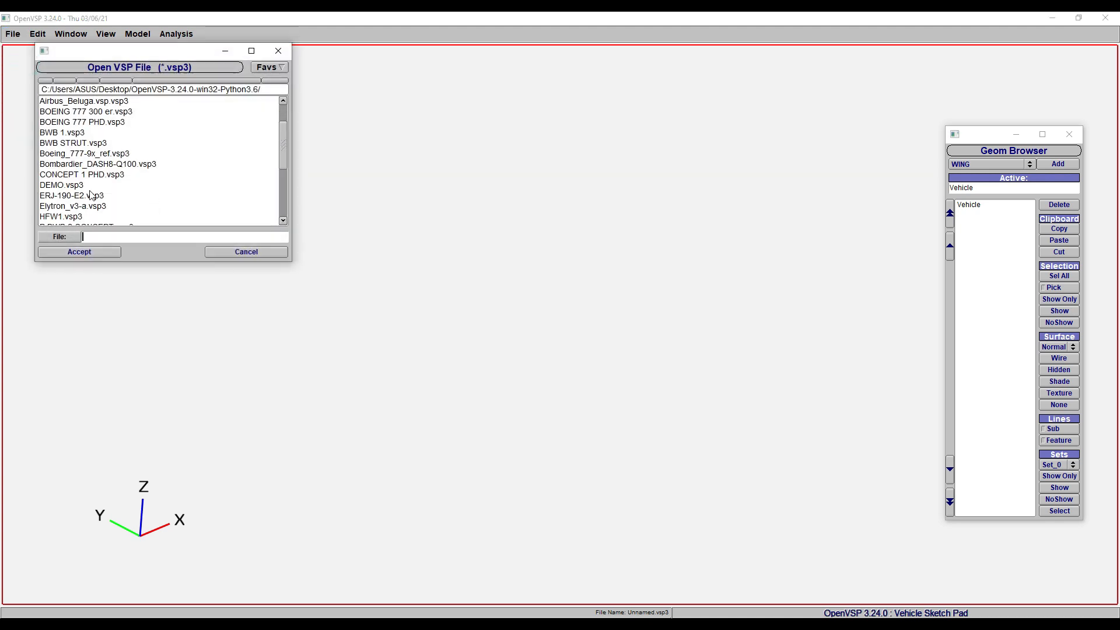
click(64, 185)
click(86, 252)
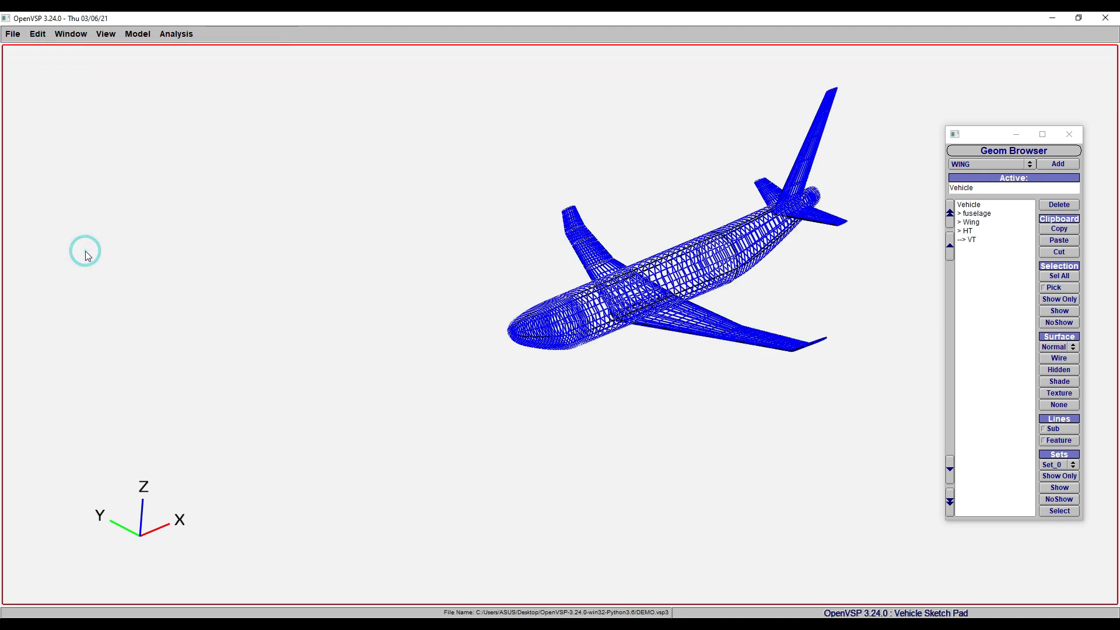
Display all components of the reopened aircraft as shaded surfaces and clear the selection
click(1060, 276)
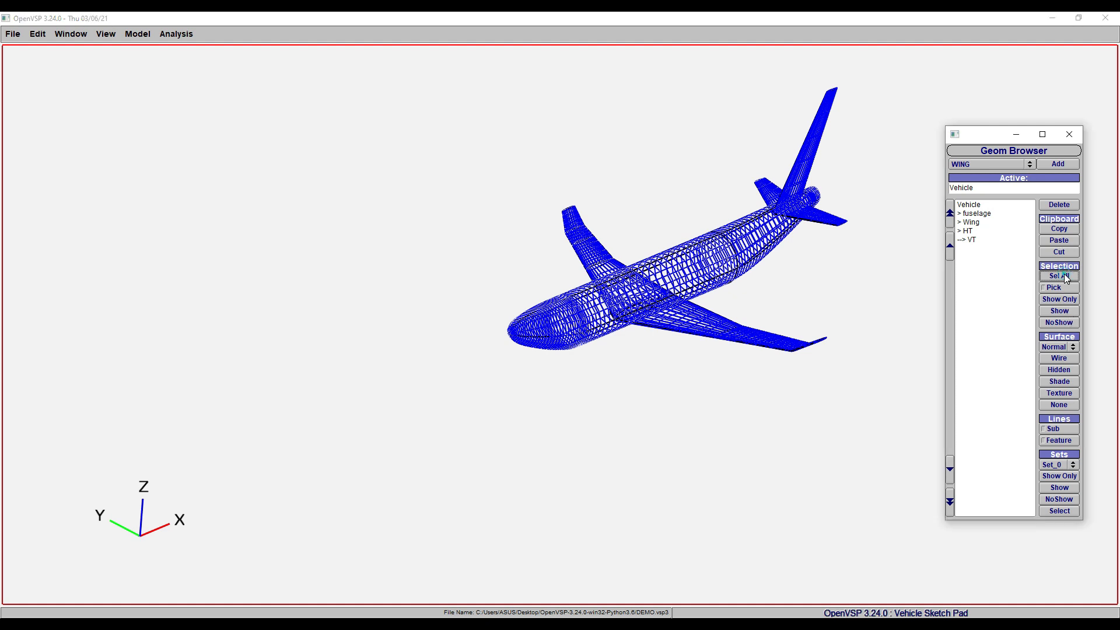
click(1059, 381)
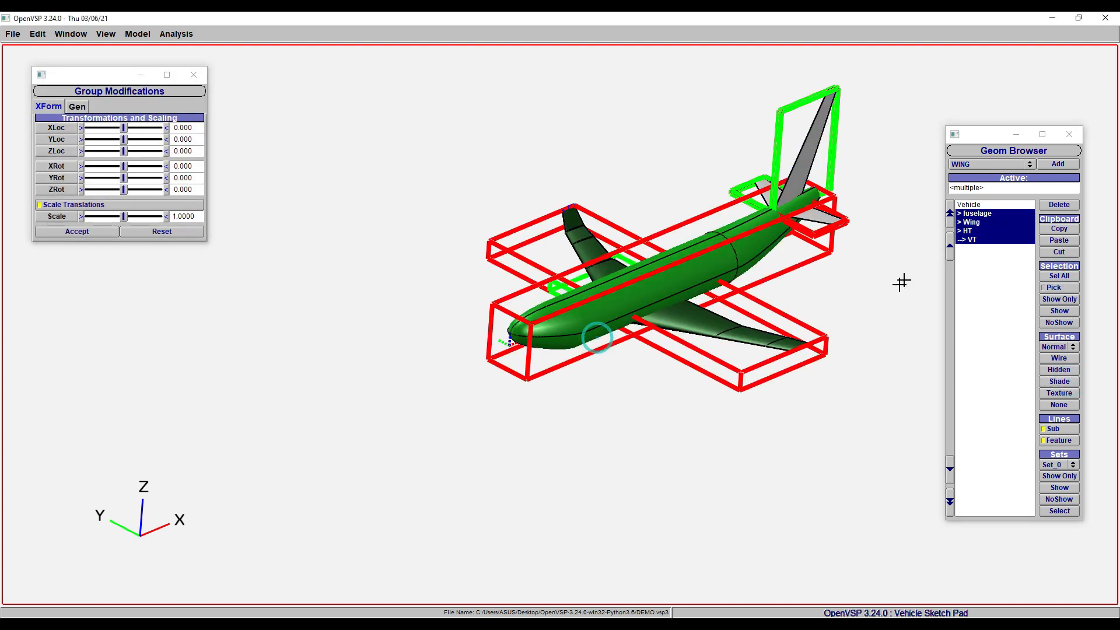
click(1009, 286)
drag(543, 365, 695, 286)
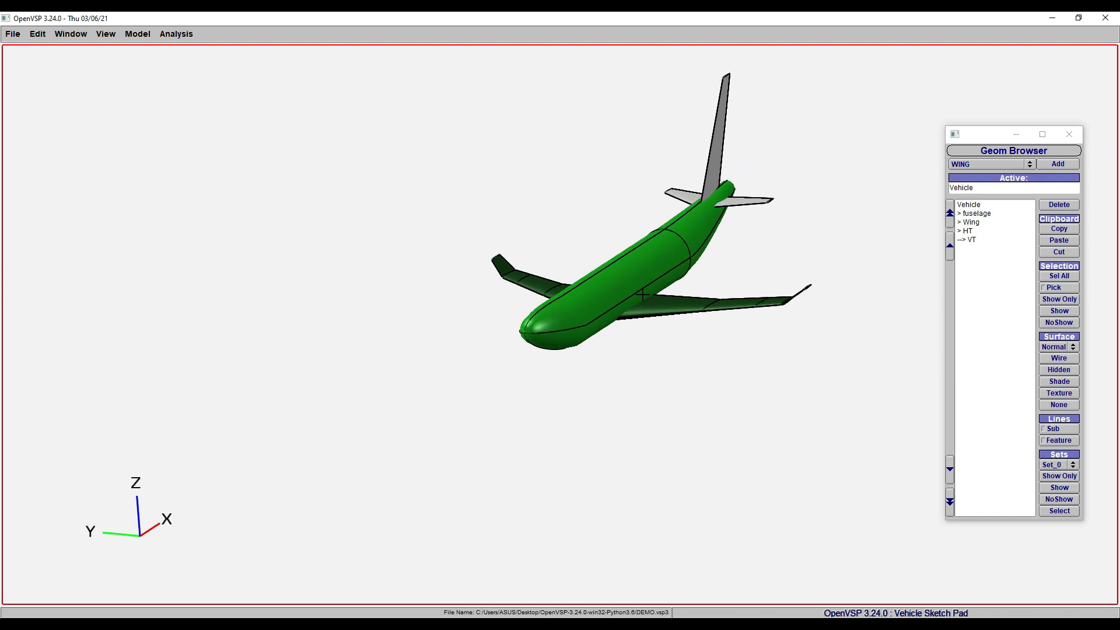